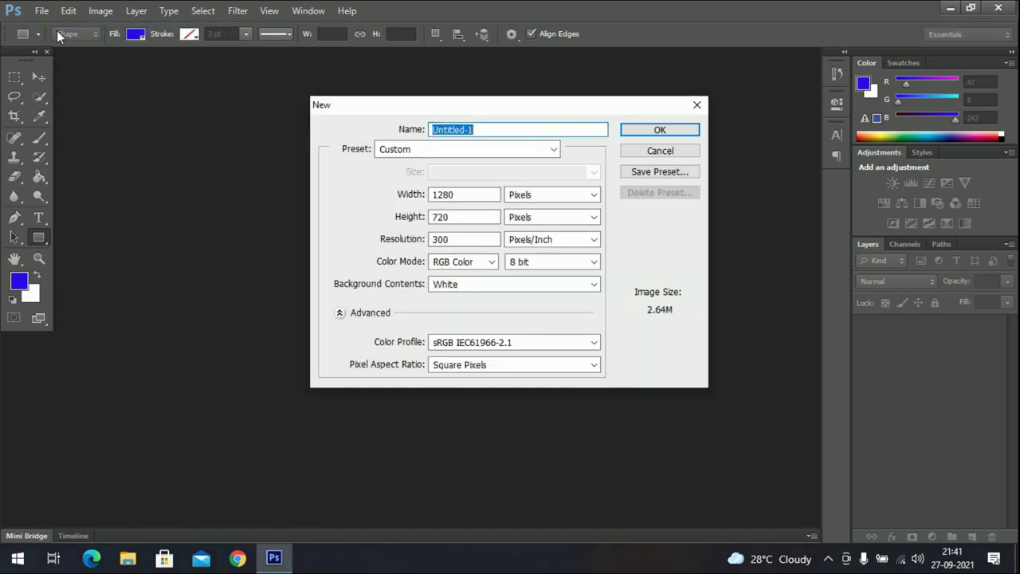
Review the width, height and resolution fields of the new document's Custom preset.
{"action": "left_click", "coordinate": [396, 159]}
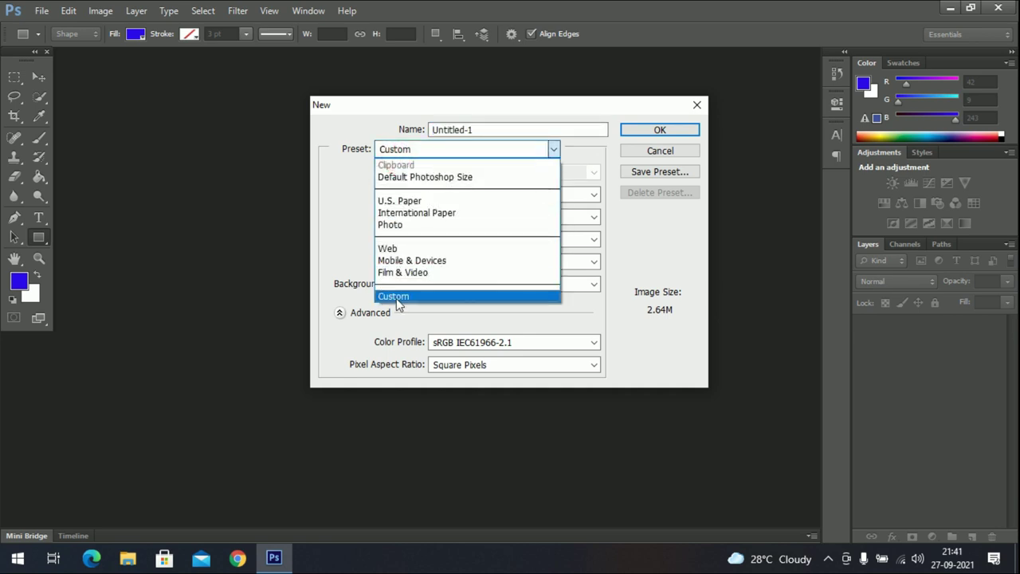
{"action": "left_click", "coordinate": [396, 298]}
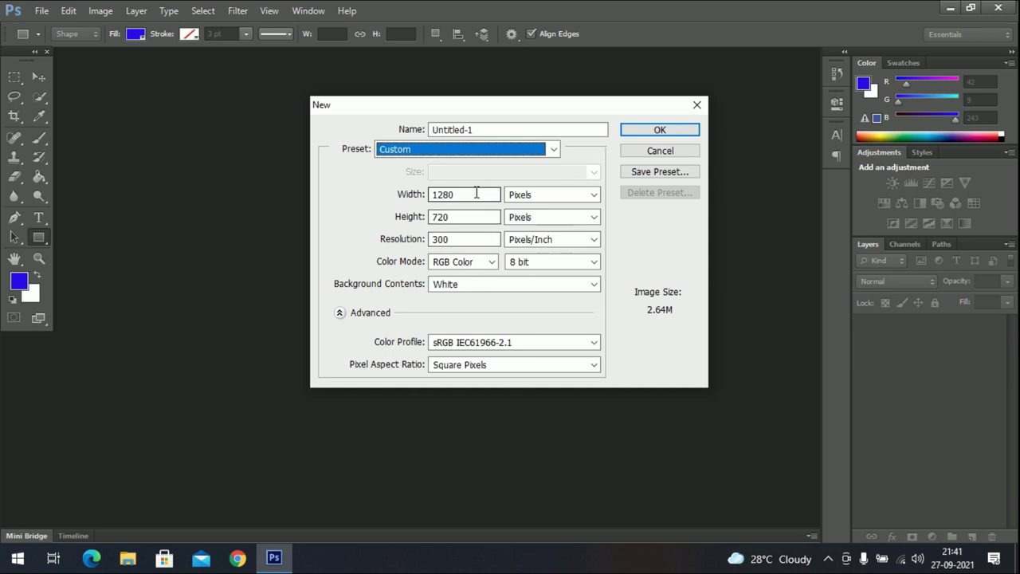
{"action": "double_click", "coordinate": [479, 194]}
{"action": "double_click", "coordinate": [467, 216]}
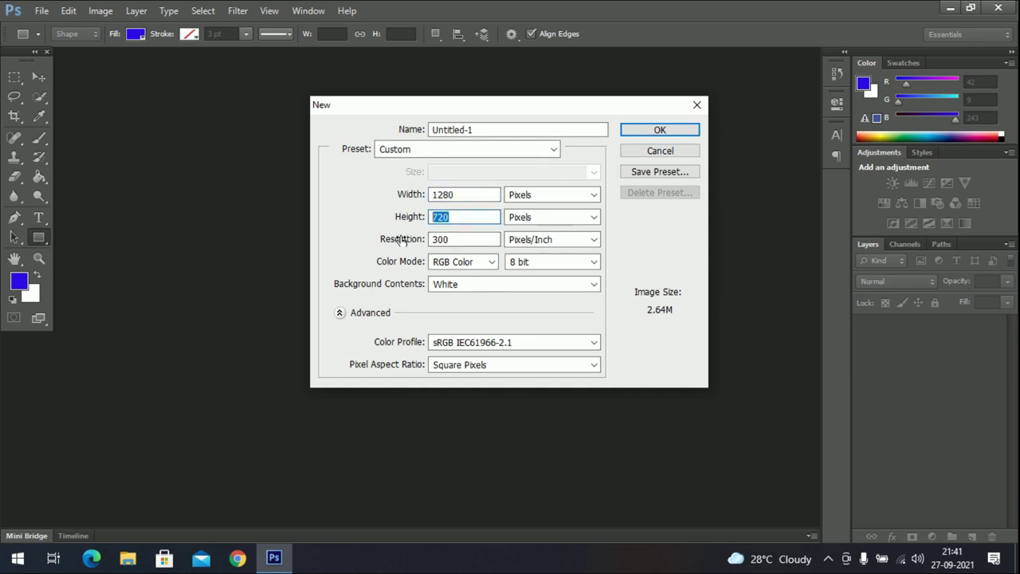
{"action": "double_click", "coordinate": [472, 239]}
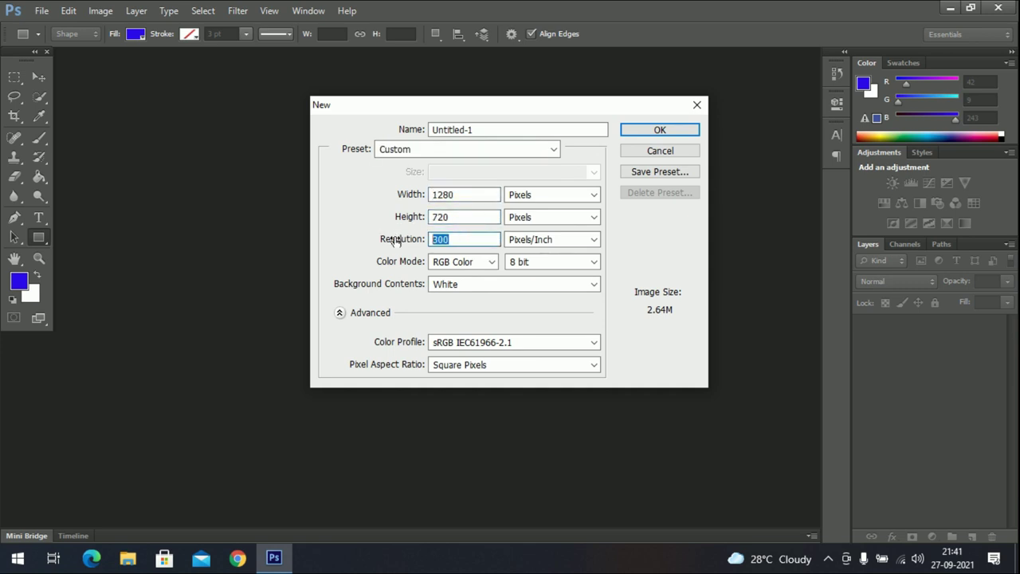
{"action": "left_click", "coordinate": [476, 151]}
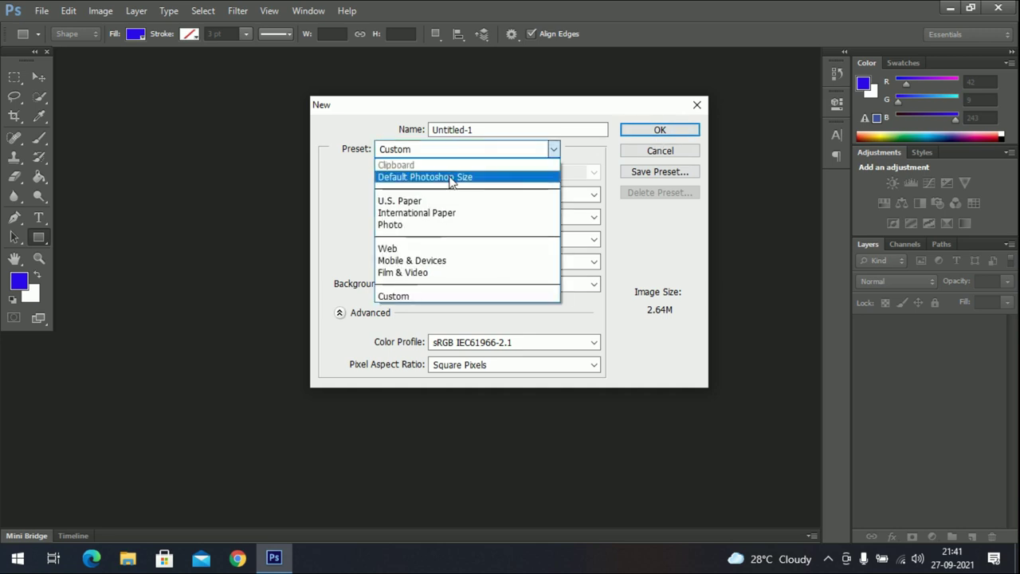
{"action": "left_click", "coordinate": [418, 272]}
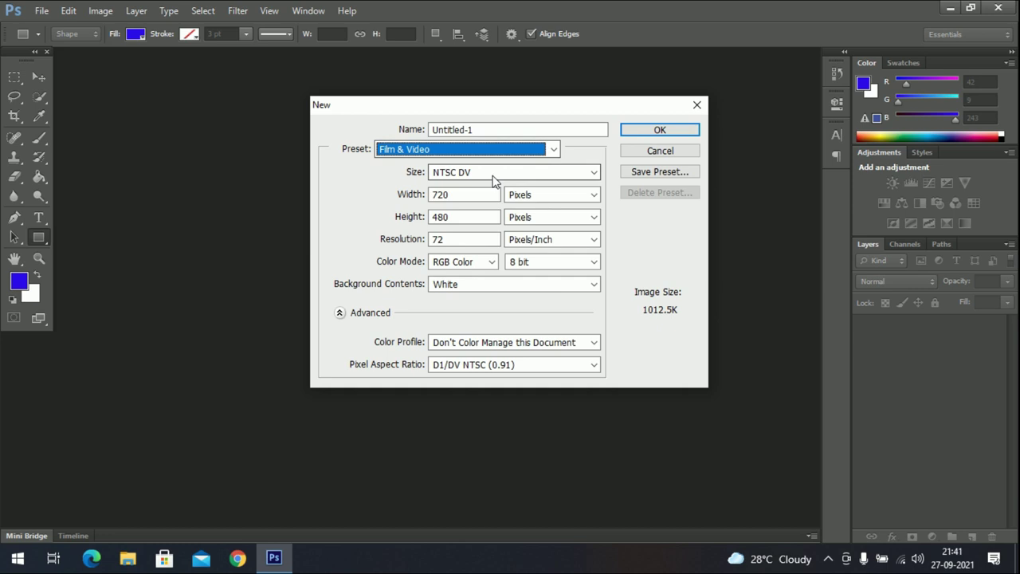
{"action": "left_click", "coordinate": [502, 172]}
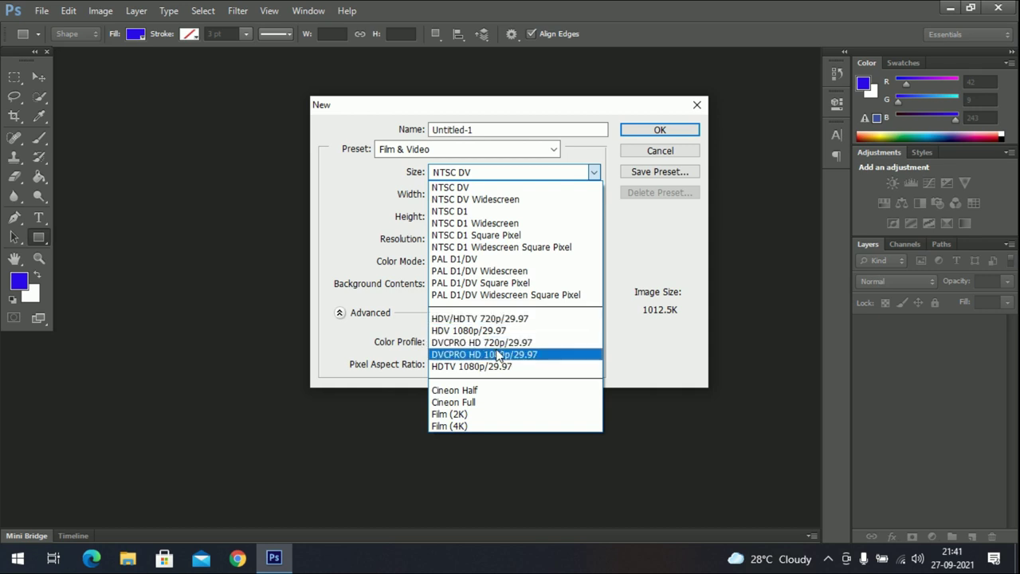
{"action": "left_click", "coordinate": [373, 232]}
{"action": "left_click", "coordinate": [433, 150]}
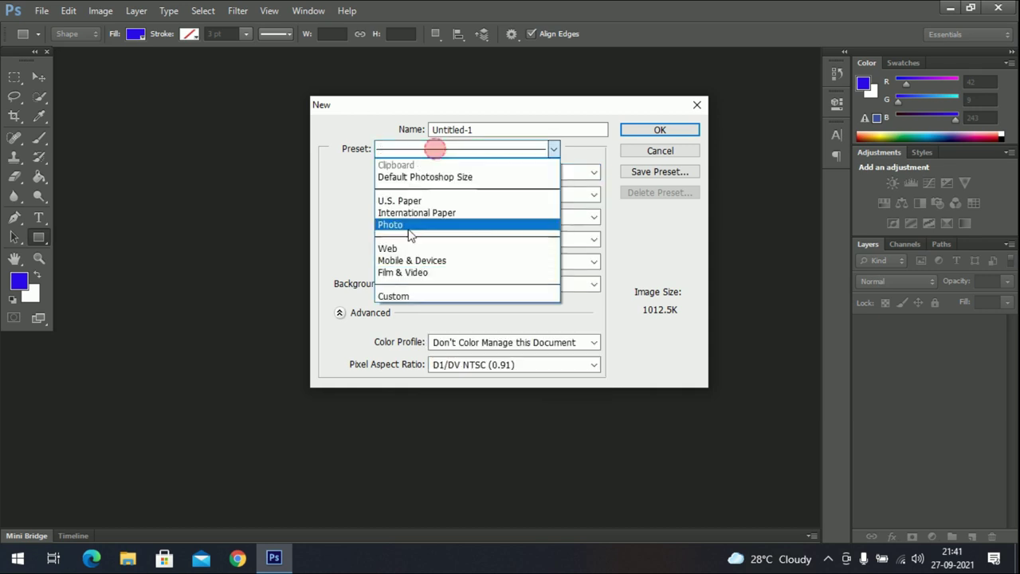
{"action": "left_click", "coordinate": [413, 296]}
Choose the Film & Video preset with the HDV/HDTV 720p/29.97 size for the new document.
{"action": "left_click", "coordinate": [420, 149]}
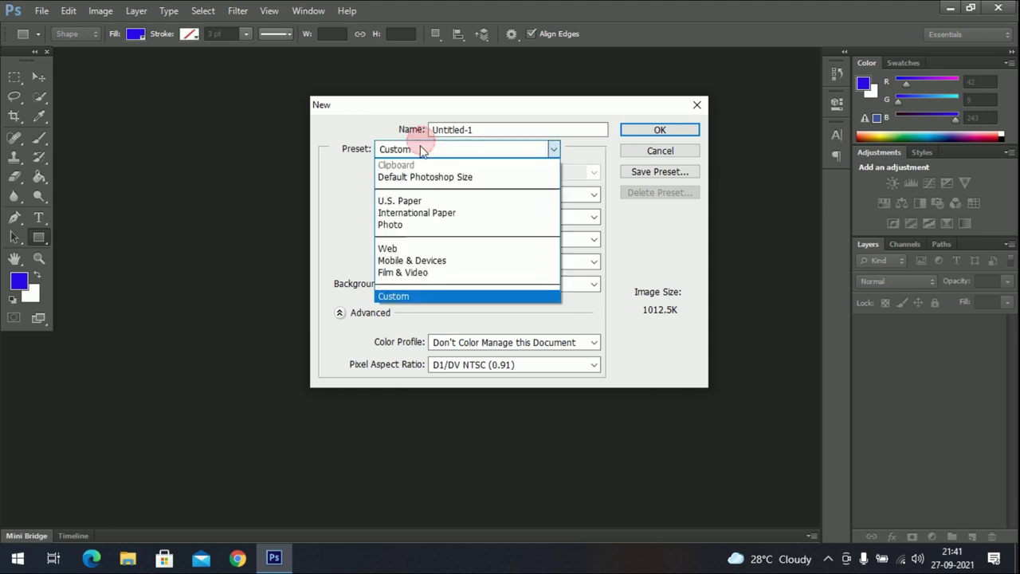
{"action": "left_click", "coordinate": [402, 272]}
{"action": "left_click", "coordinate": [468, 172]}
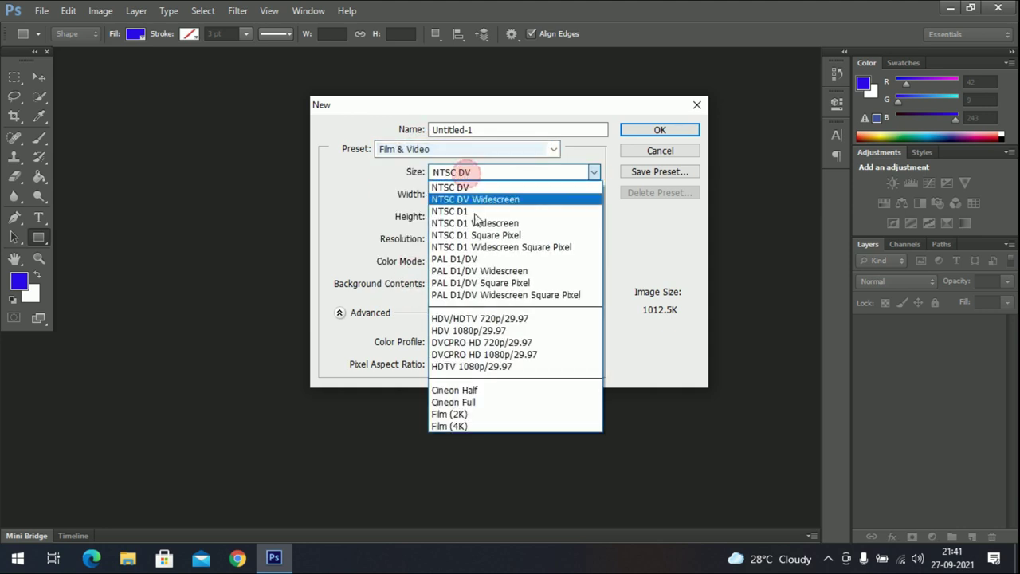
{"action": "left_click", "coordinate": [478, 343]}
{"action": "left_click", "coordinate": [494, 172]}
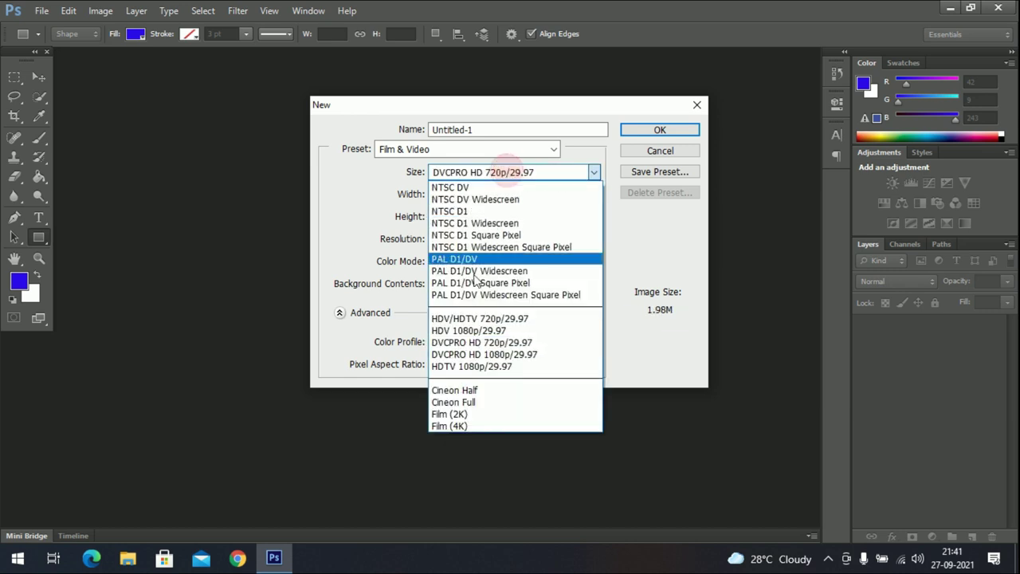
{"action": "left_click", "coordinate": [483, 319]}
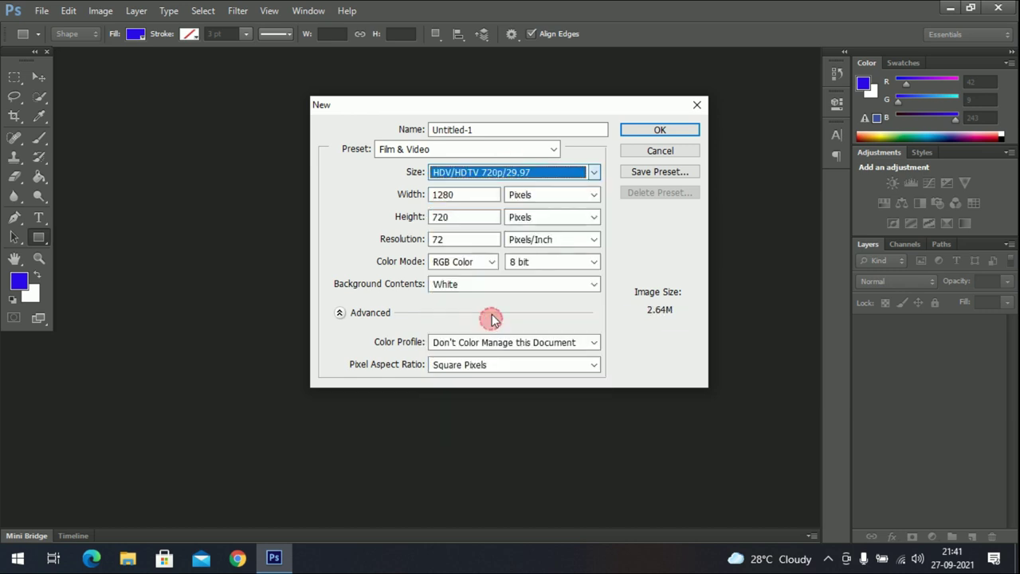
Set the resolution to 300 pixels/inch and create the document.
{"action": "double_click", "coordinate": [494, 194]}
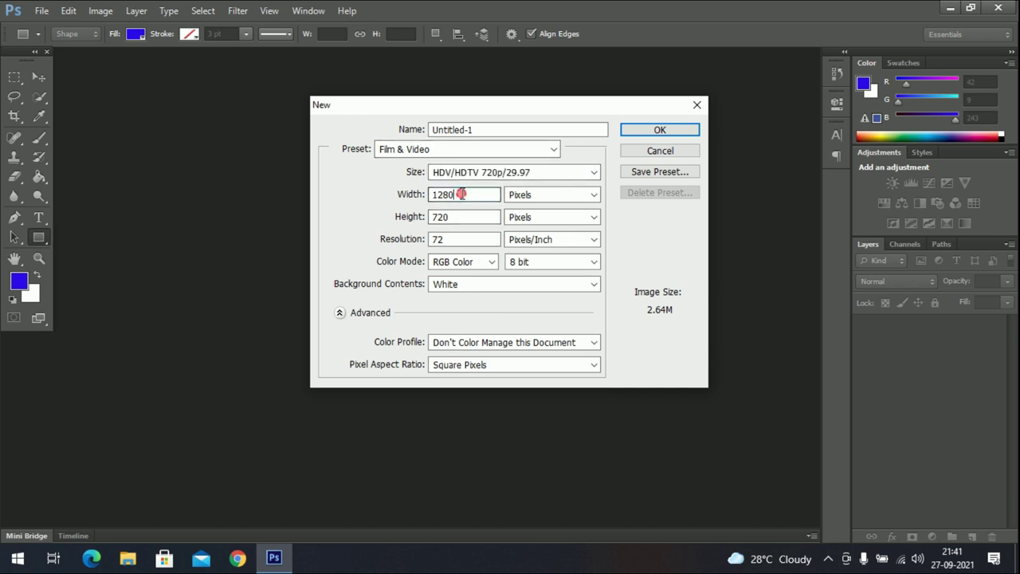
{"action": "left_click", "coordinate": [468, 193]}
{"action": "left_click_drag", "start_coordinate": [433, 193], "coordinate": [430, 240]}
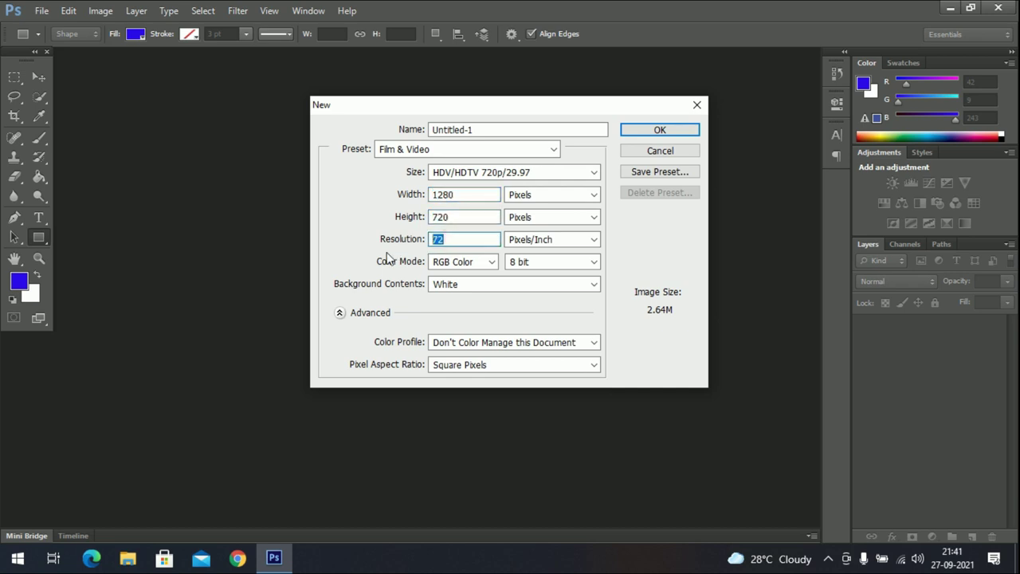
{"action": "type", "text": "300"}
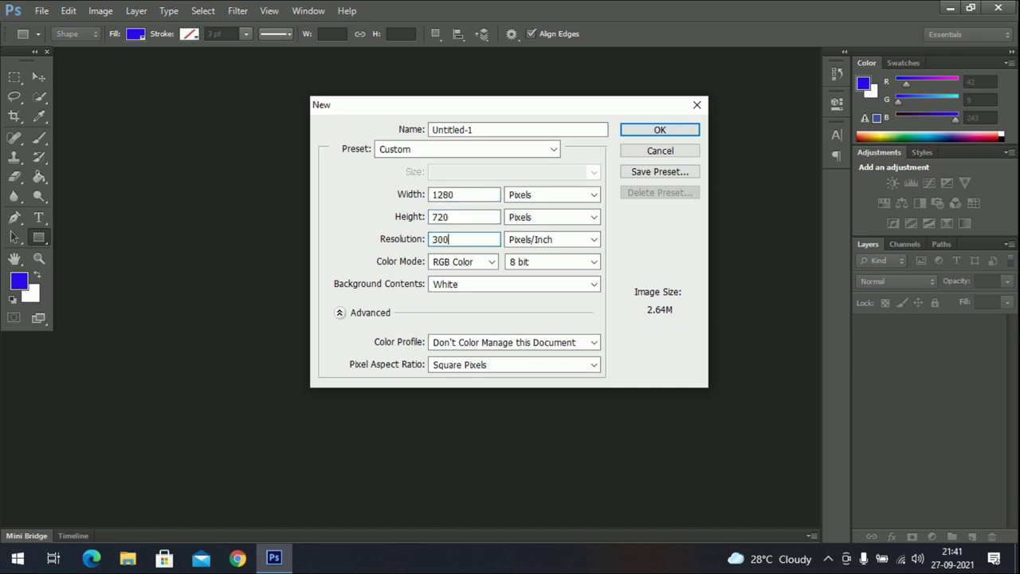
{"action": "left_click", "coordinate": [629, 132]}
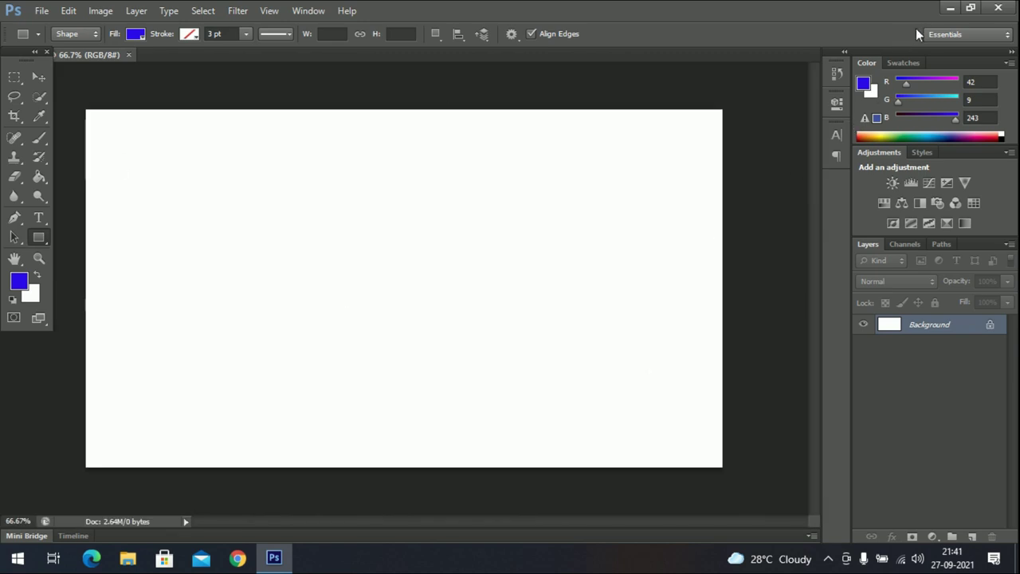
View the finished sample image Professional Thumbnail Making.jpg from the desktop, close it and return to Photoshop.
{"action": "left_click", "coordinate": [953, 9]}
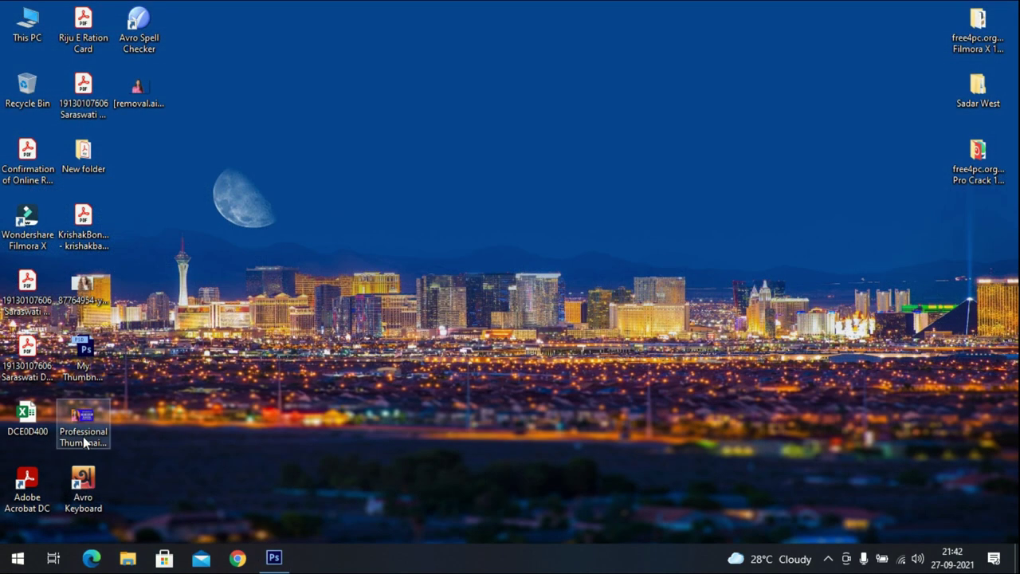
{"action": "double_click", "coordinate": [87, 438]}
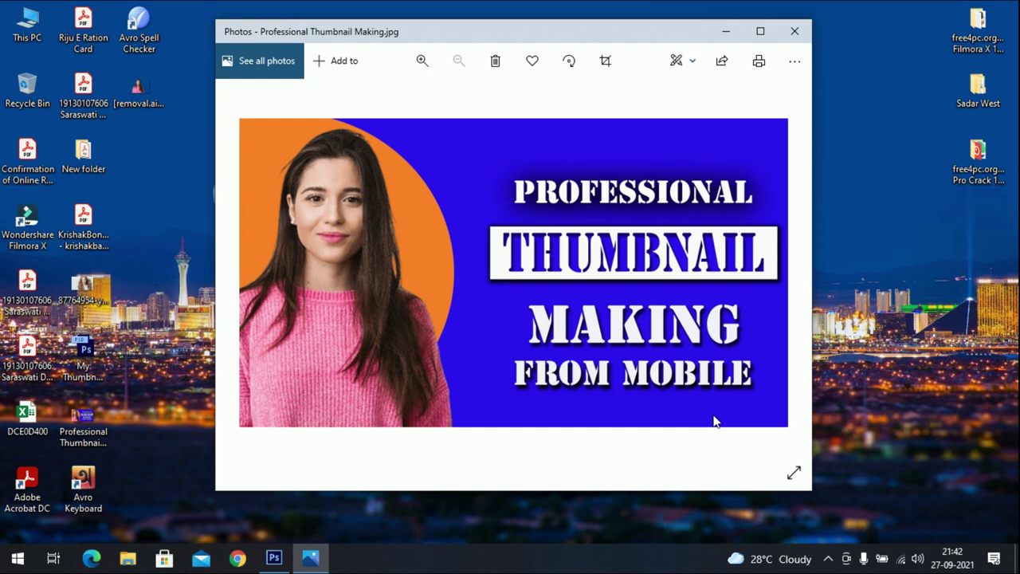
{"action": "left_click", "coordinate": [794, 31]}
{"action": "left_click", "coordinate": [273, 558]}
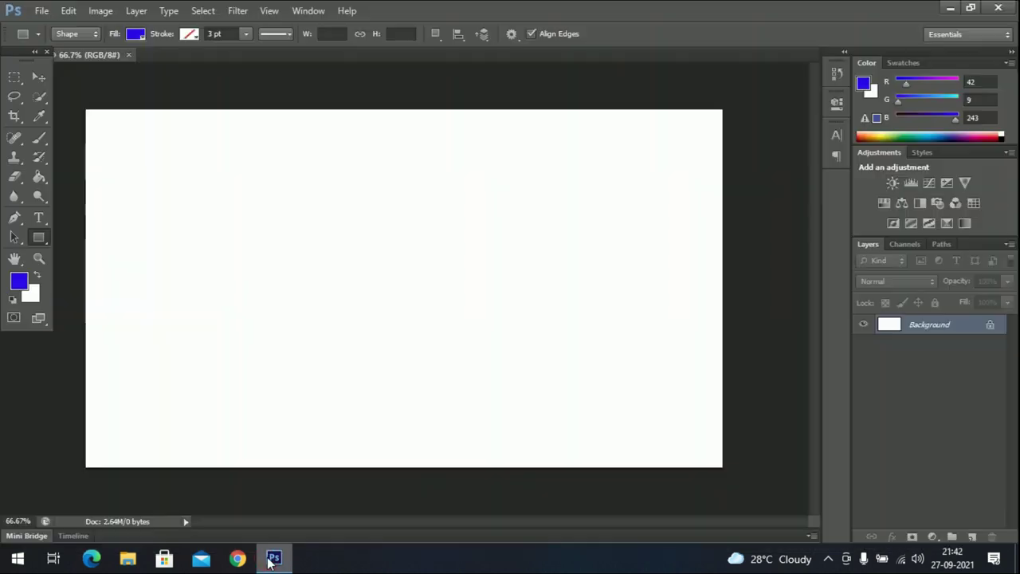
Fill the Background layer with the foreground colour blue 2407d5 and convert it into a regular layer.
{"action": "left_click", "coordinate": [22, 283]}
{"action": "left_click_drag", "start_coordinate": [488, 144], "coordinate": [493, 165]}
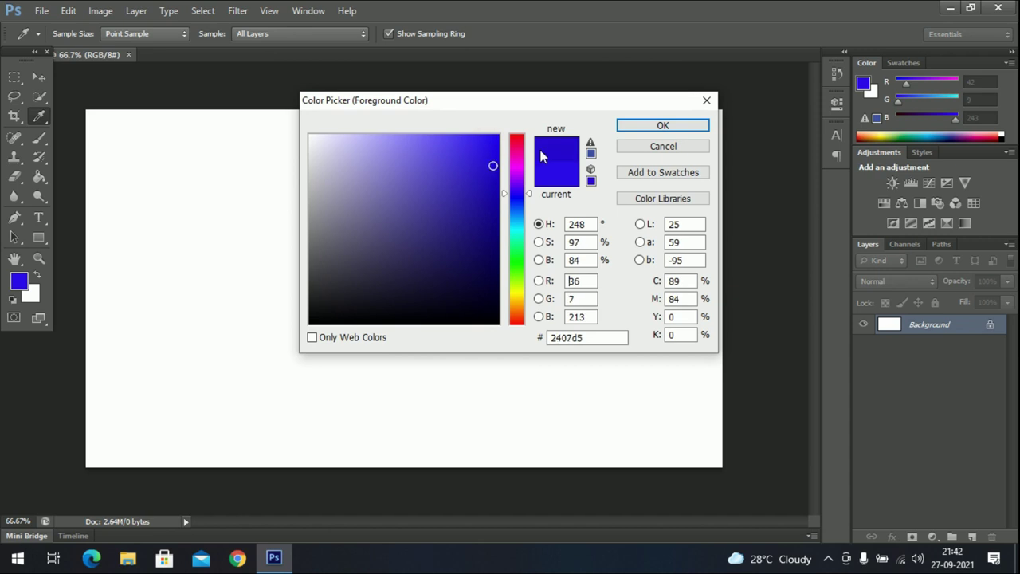
{"action": "left_click", "coordinate": [657, 128]}
{"action": "key", "text": "u"}
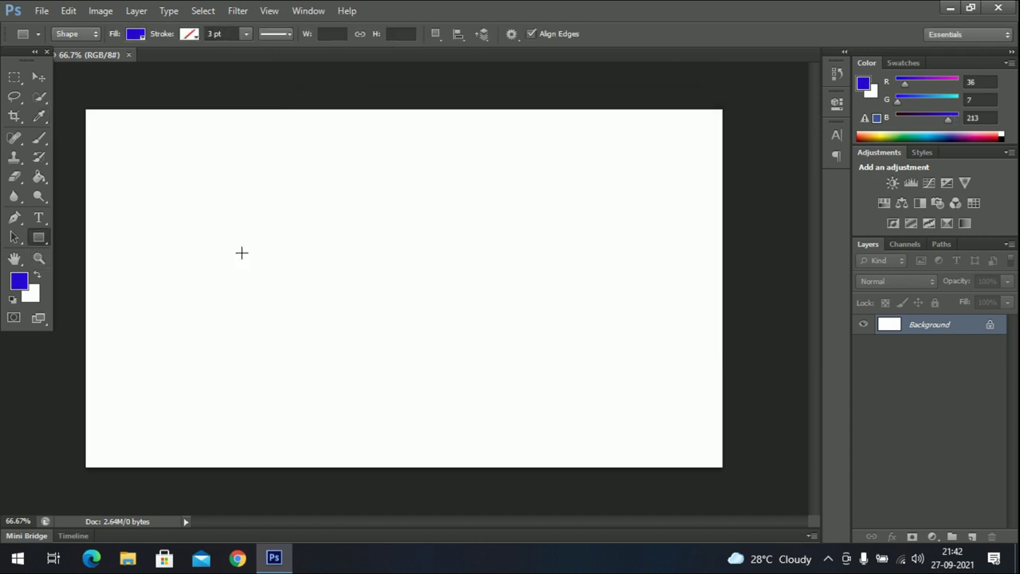
{"action": "key", "text": "alt+BackSpace"}
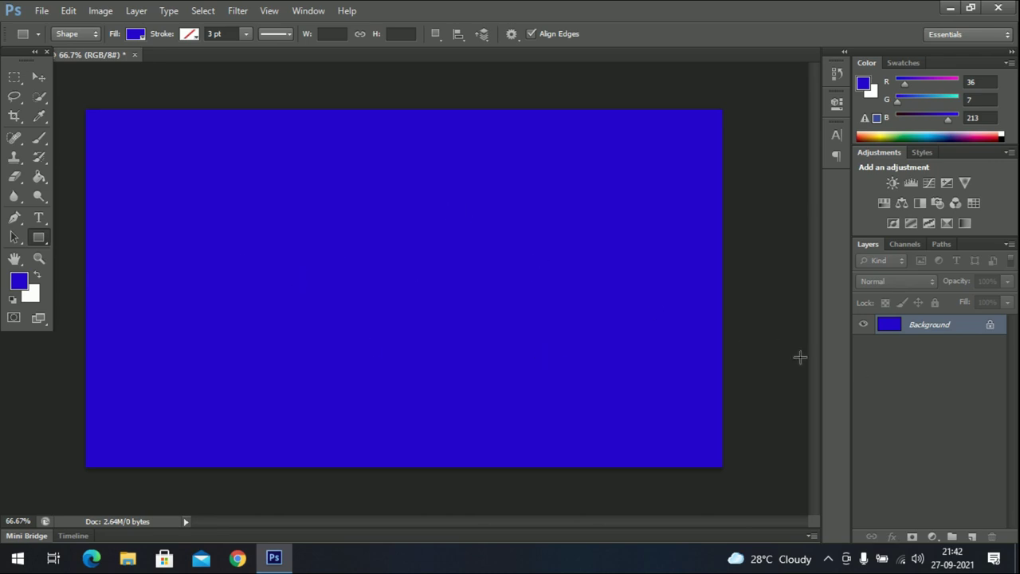
{"action": "double_click", "coordinate": [906, 325]}
{"action": "left_click", "coordinate": [633, 178]}
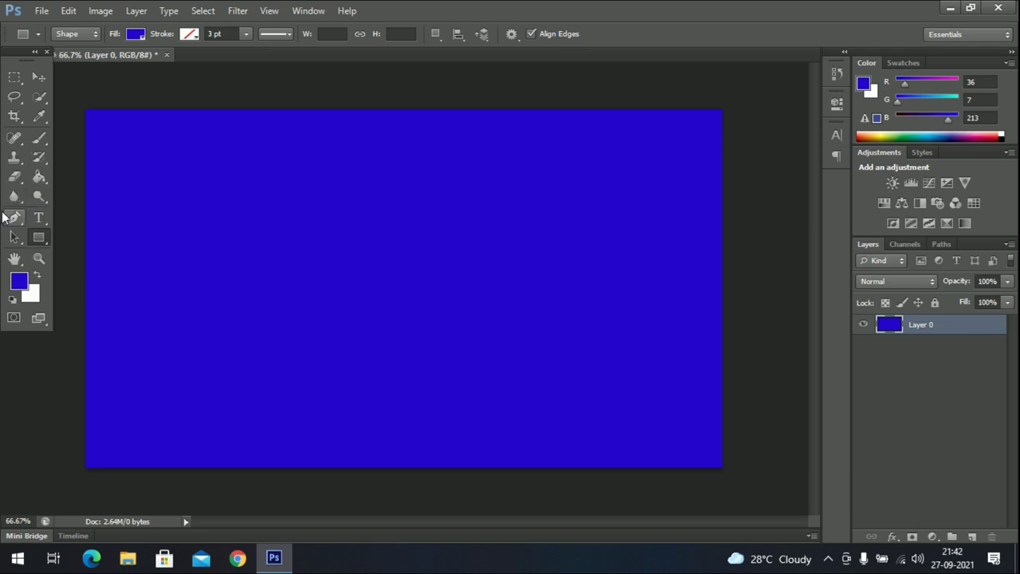
Draw a large, nearly circular shape with the Ellipse Tool from the canvas's upper-left corner to just below its lower edge.
{"action": "left_click", "coordinate": [42, 242]}
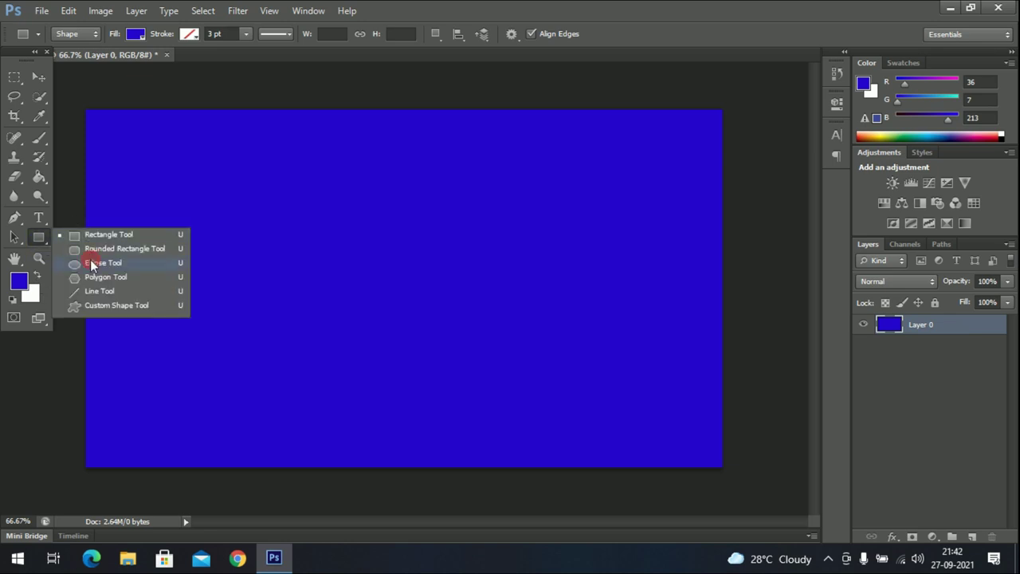
{"action": "left_click", "coordinate": [141, 262]}
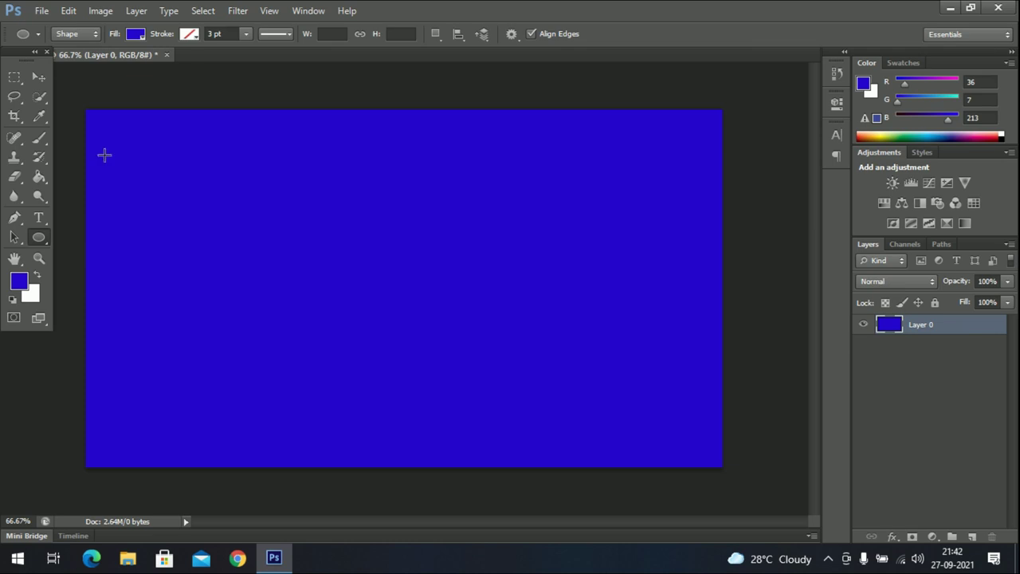
{"action": "left_click_drag", "start_coordinate": [84, 112], "coordinate": [490, 492]}
Move the ellipse partly off the canvas's left edge and scale it to about 110% width and 105% height.
{"action": "left_click", "coordinate": [38, 76]}
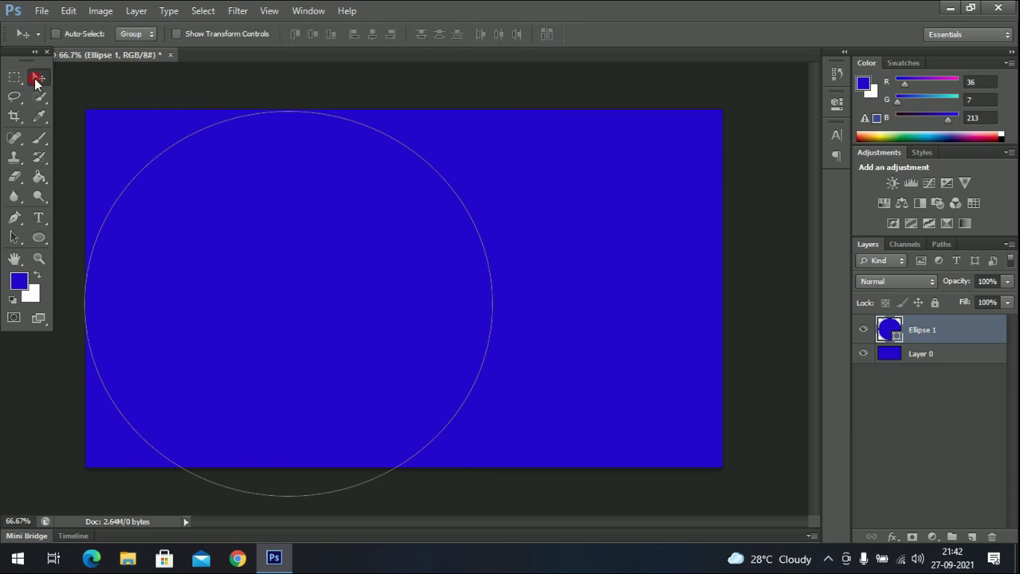
{"action": "left_click_drag", "start_coordinate": [364, 301], "coordinate": [255, 295]}
{"action": "key", "text": "ctrl+t"}
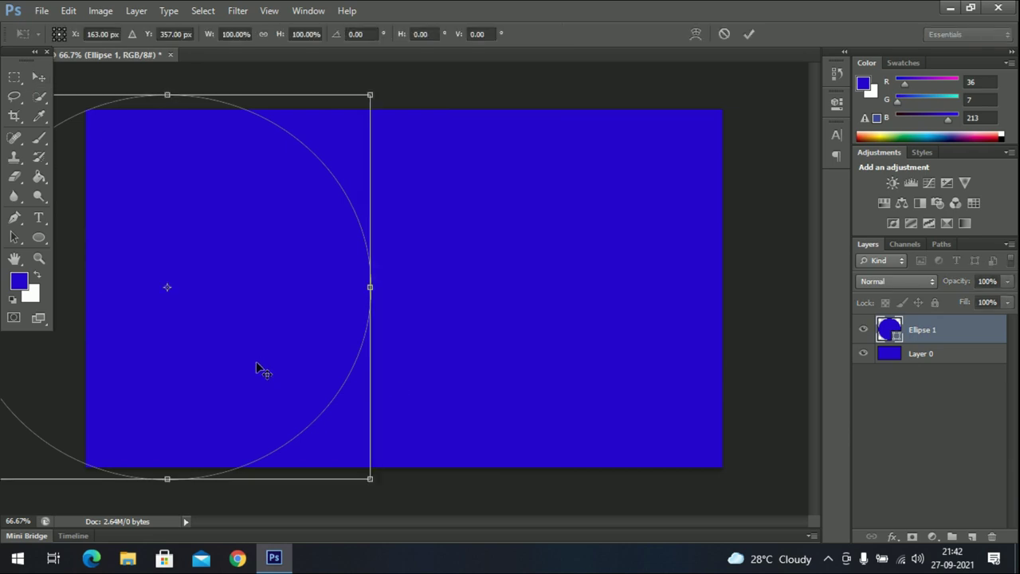
{"action": "left_click_drag", "start_coordinate": [370, 94], "coordinate": [409, 77]}
{"action": "left_click_drag", "start_coordinate": [194, 261], "coordinate": [170, 270]}
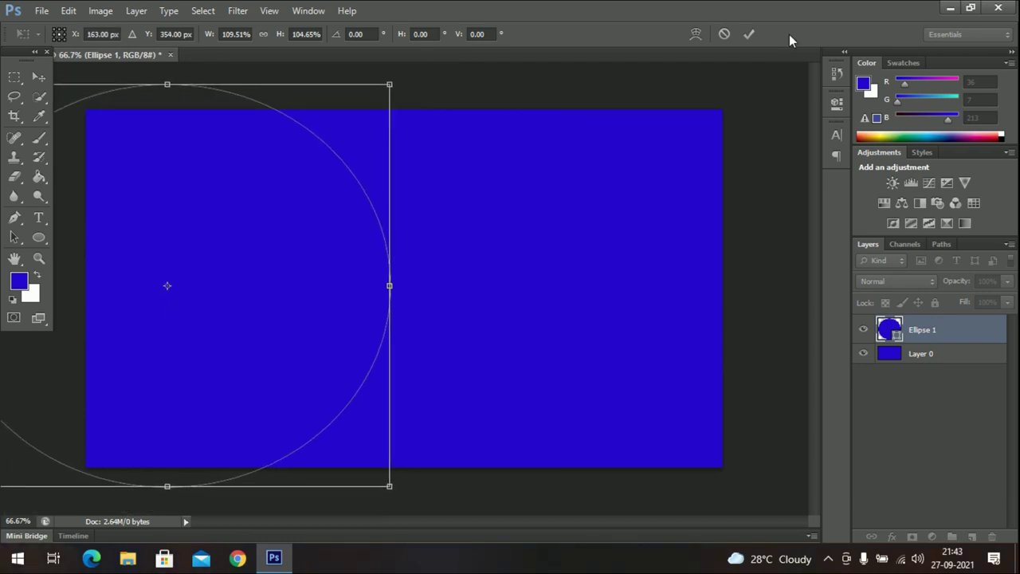
{"action": "left_click", "coordinate": [750, 34]}
Select the Ellipse 1 layer and set the foreground colour to orange e7a20e for the Paint Bucket Tool.
{"action": "left_click", "coordinate": [934, 359]}
{"action": "left_click", "coordinate": [944, 336]}
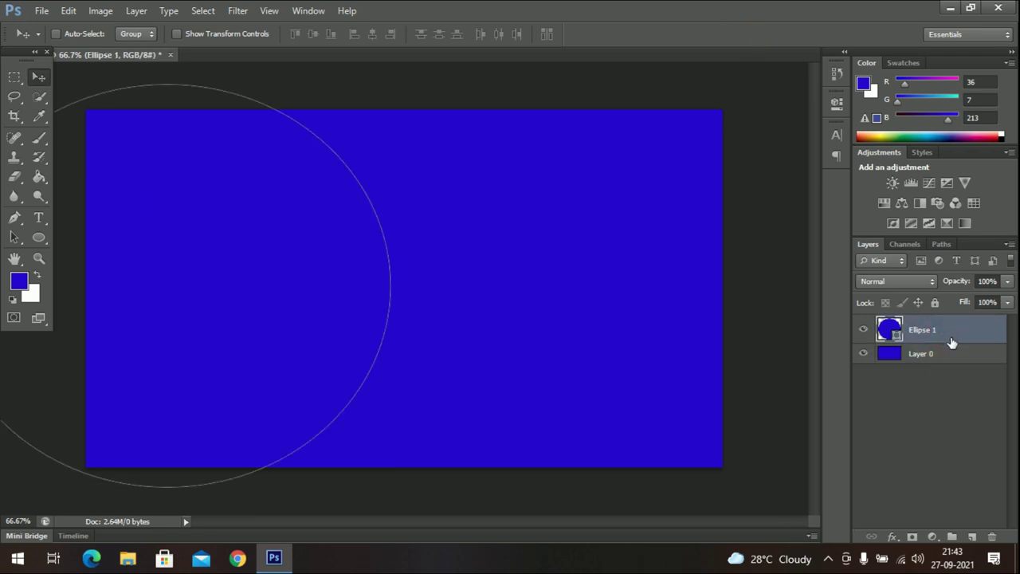
{"action": "left_click", "coordinate": [40, 176]}
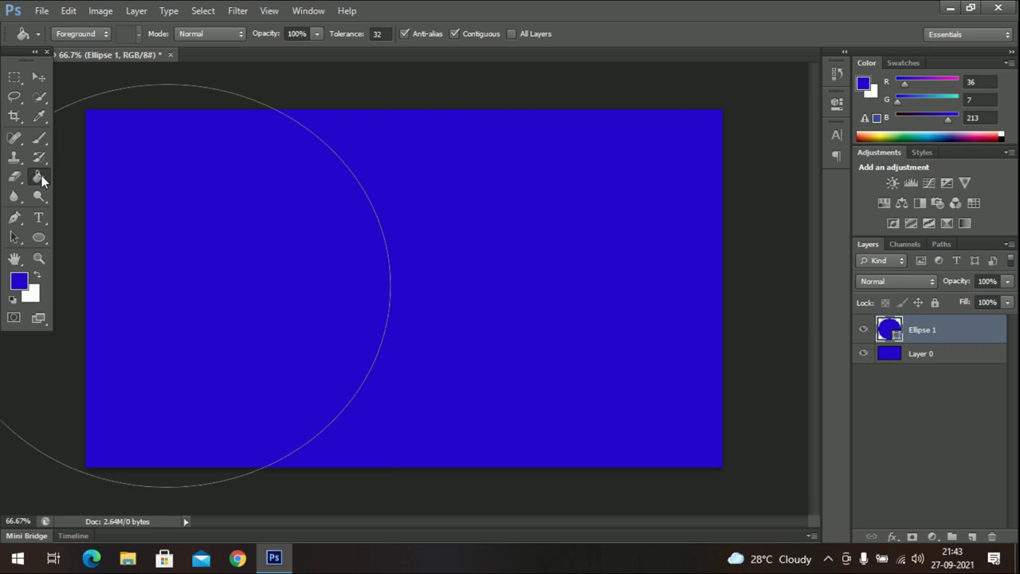
{"action": "left_click", "coordinate": [18, 281]}
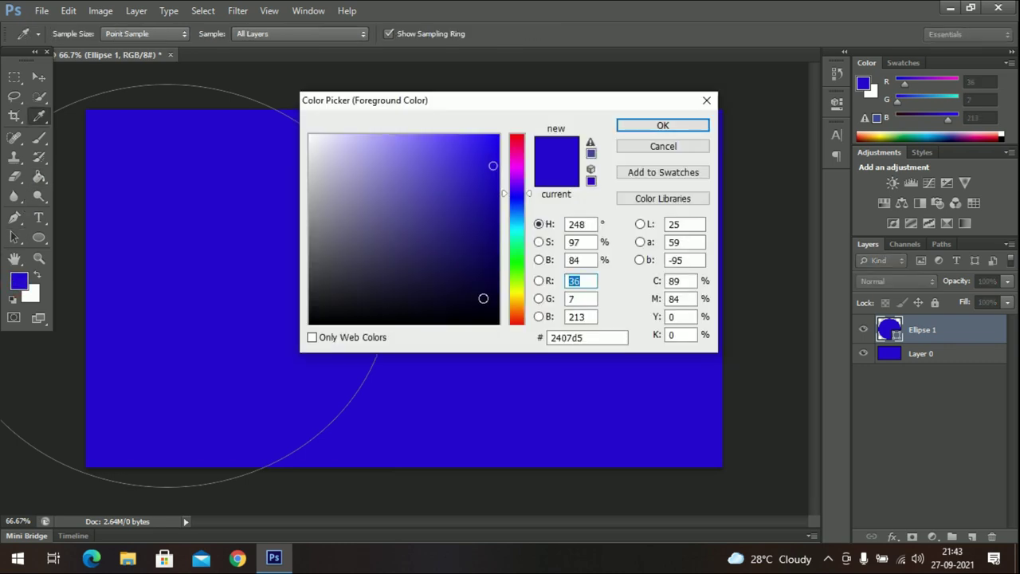
{"action": "left_click_drag", "start_coordinate": [518, 296], "coordinate": [520, 302]}
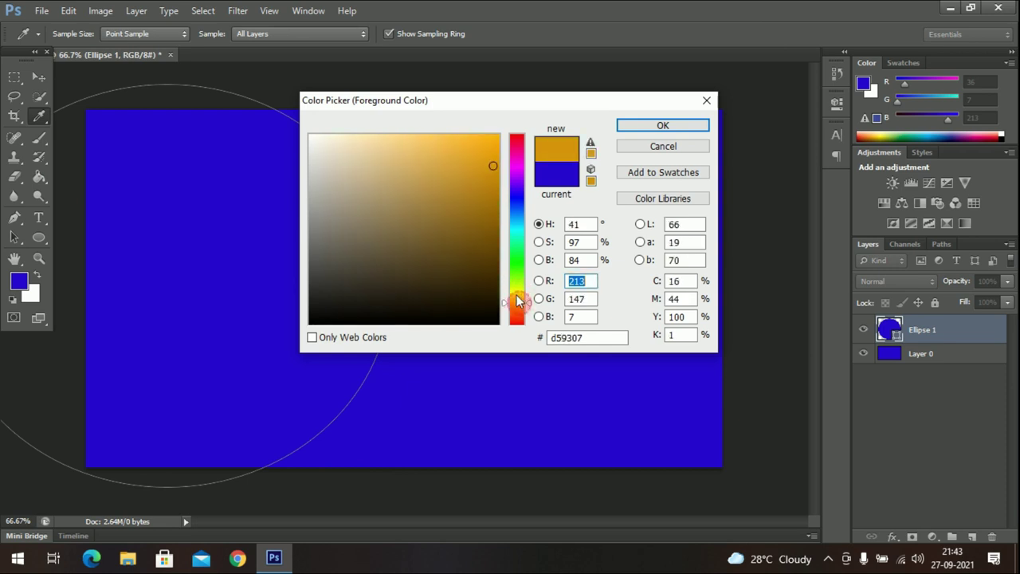
{"action": "left_click", "coordinate": [486, 148]}
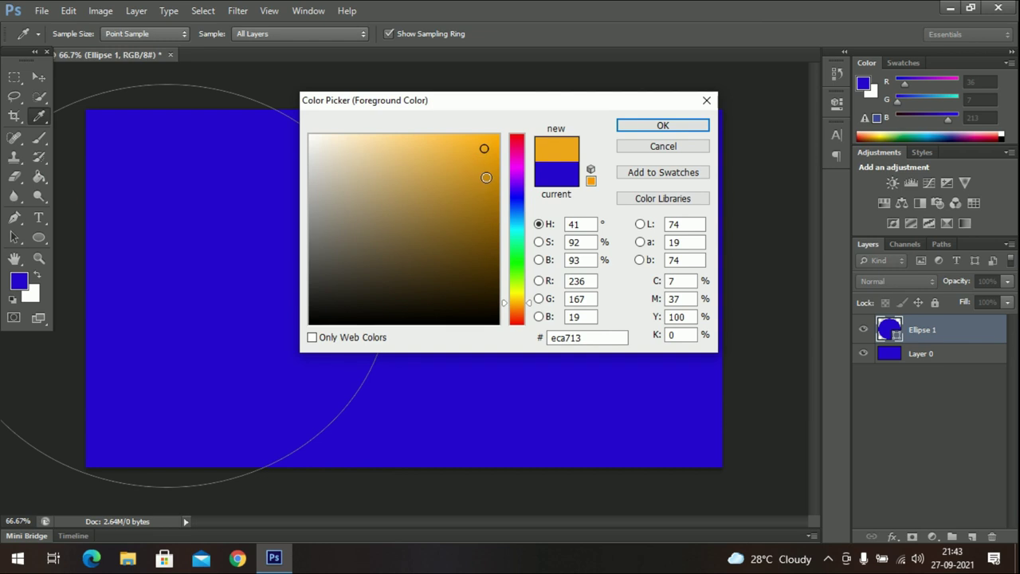
{"action": "left_click", "coordinate": [486, 177]}
{"action": "left_click", "coordinate": [487, 152]}
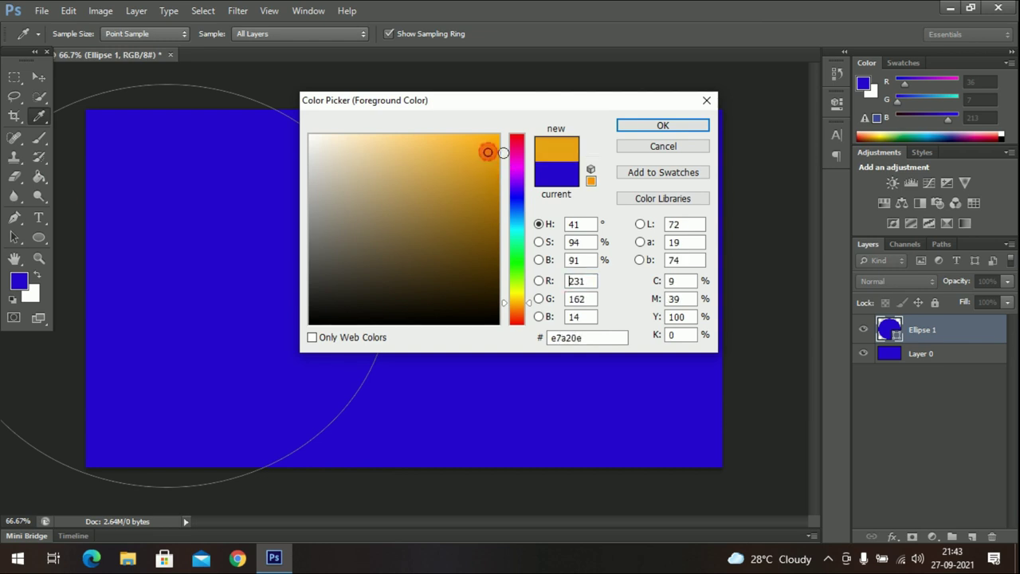
{"action": "left_click", "coordinate": [652, 128]}
Rasterize the ellipse shape layer and fill it with the orange foreground colour.
{"action": "key", "text": "g"}
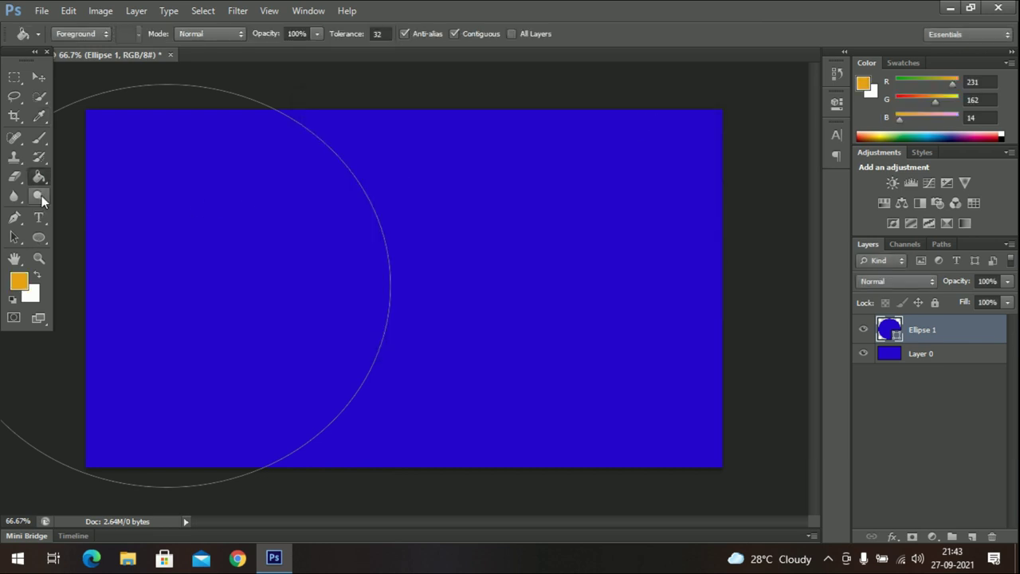
{"action": "left_click", "coordinate": [253, 292]}
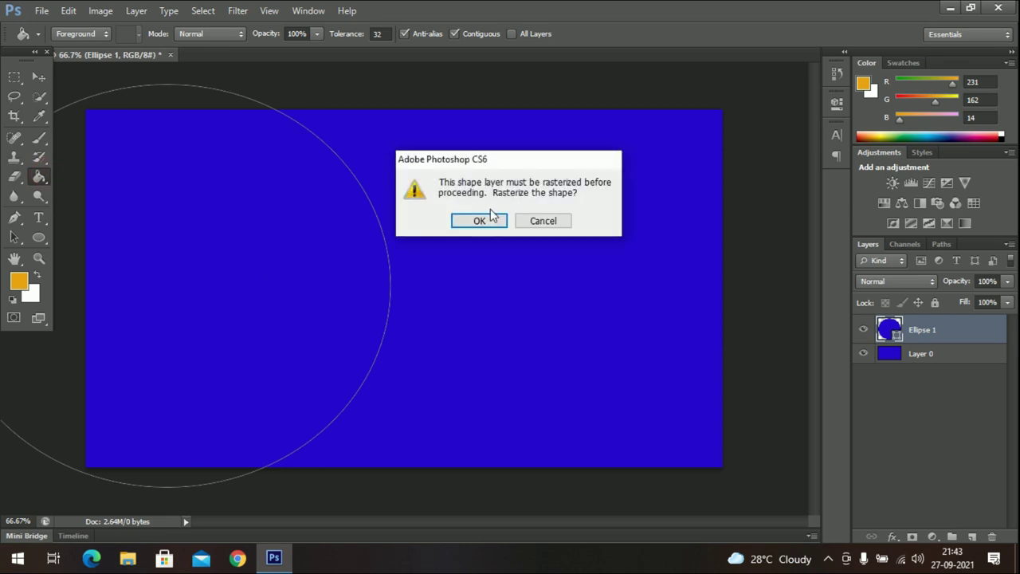
{"action": "left_click", "coordinate": [488, 221]}
{"action": "left_click", "coordinate": [160, 258]}
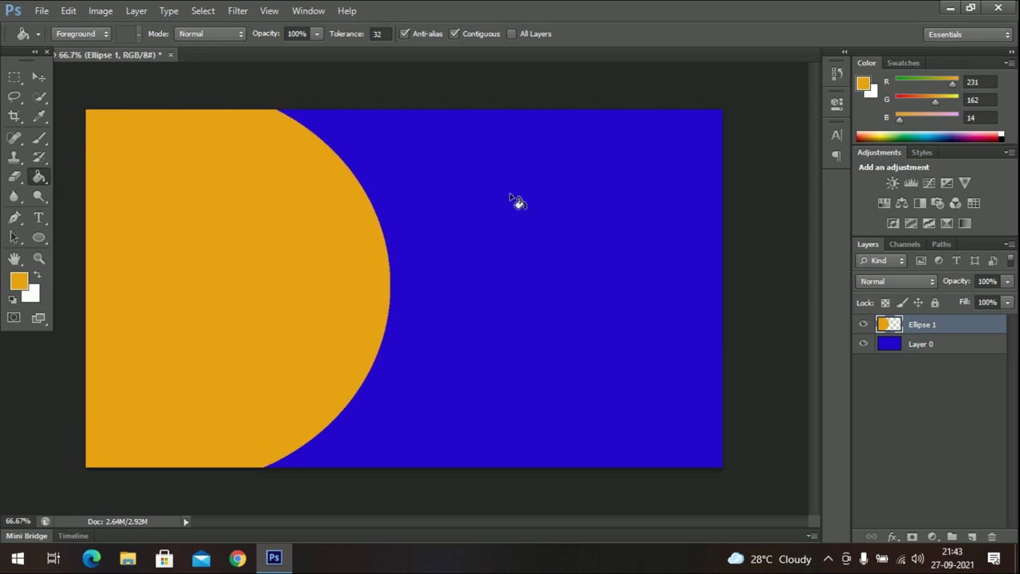
Activate the Type Tool and set the text colour to near-white f9f9f9.
{"action": "left_click", "coordinate": [40, 218]}
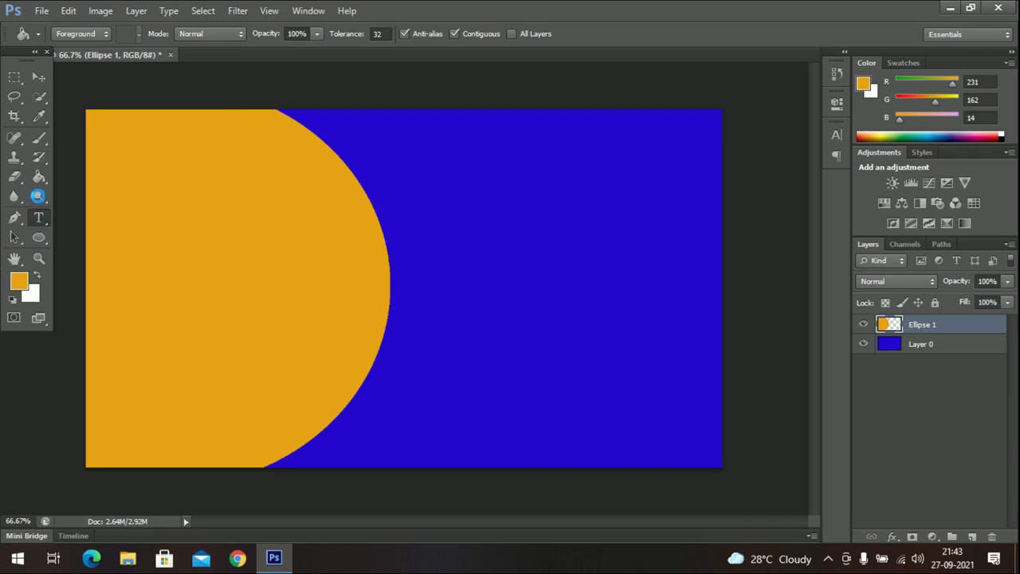
{"action": "left_click", "coordinate": [35, 220]}
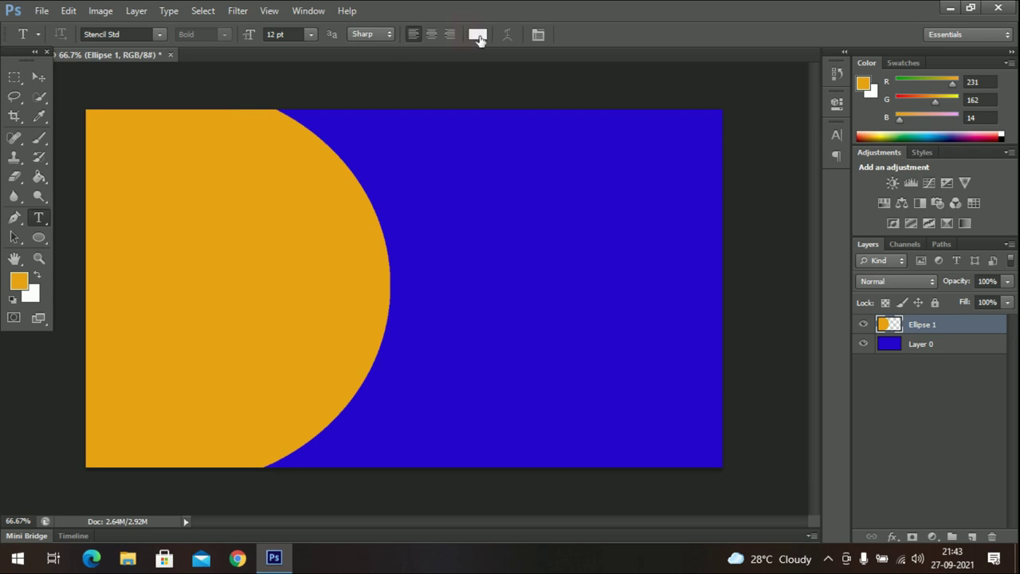
{"action": "left_click", "coordinate": [478, 35]}
{"action": "left_click", "coordinate": [311, 141]}
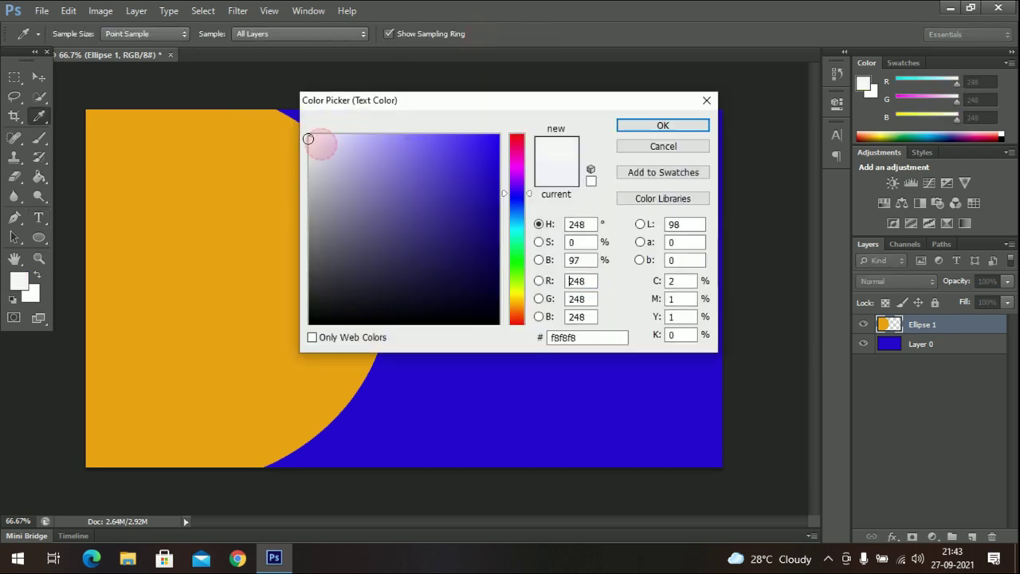
{"action": "left_click", "coordinate": [628, 126]}
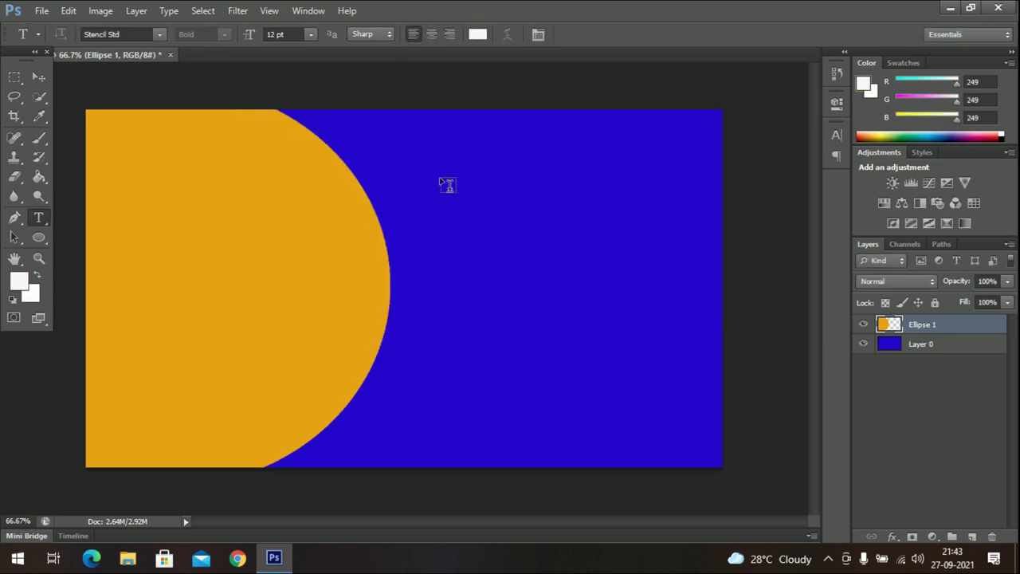
Add the text "PROFESSIONAL" on the upper blue area and move it slightly down and to the right.
{"action": "left_click", "coordinate": [416, 159]}
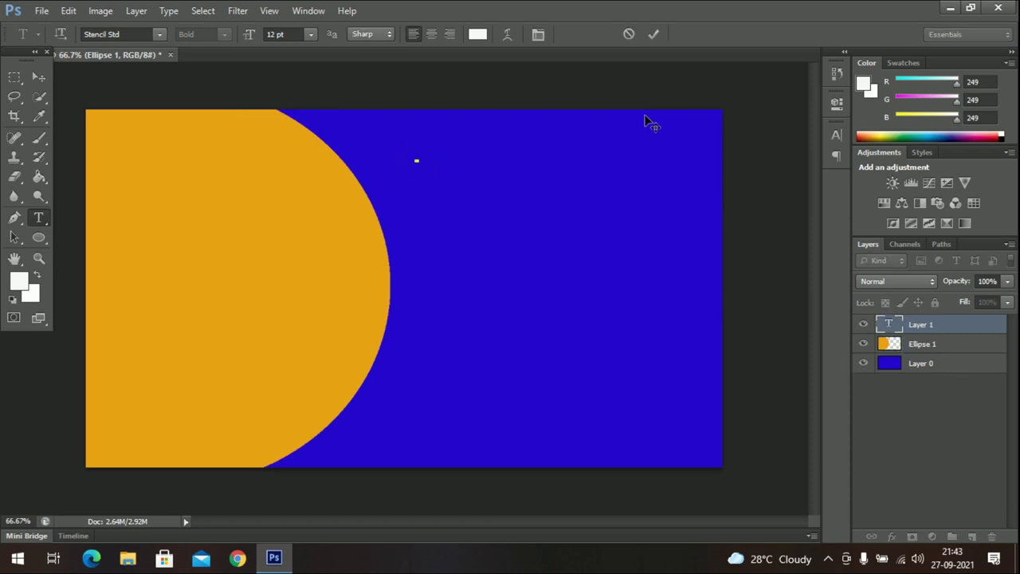
{"action": "type", "text": "PROFESSIO"}
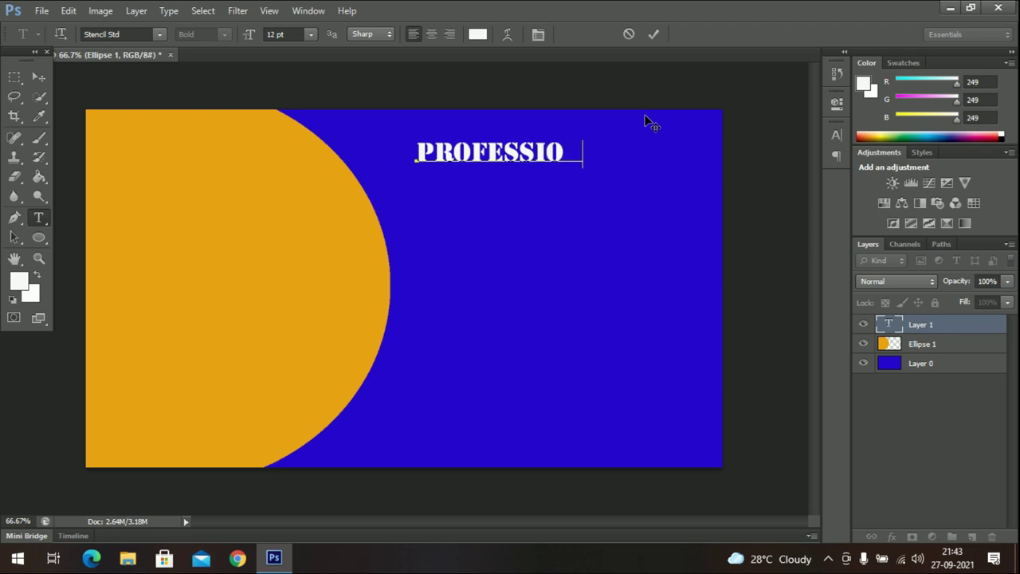
{"action": "type", "text": "NAL"}
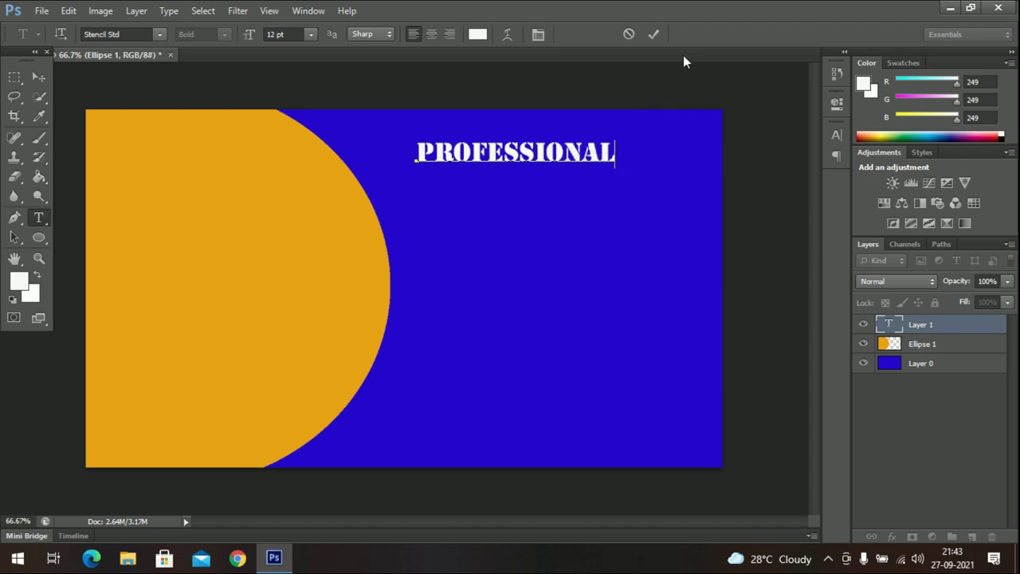
{"action": "left_click", "coordinate": [654, 34]}
{"action": "key", "text": "v"}
{"action": "left_click_drag", "start_coordinate": [498, 153], "coordinate": [584, 179]}
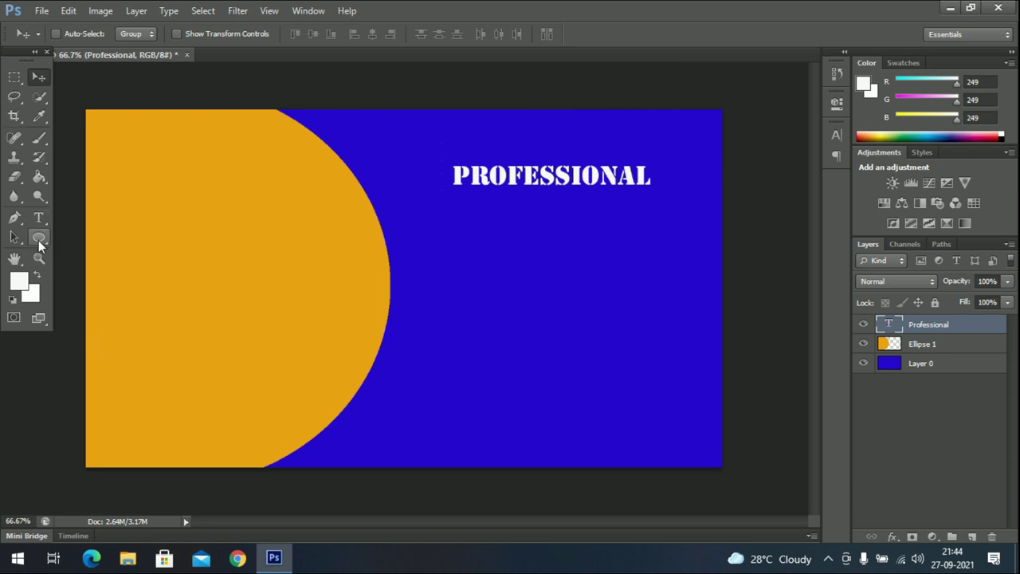
Draw a near-white rectangle about 569 × 98 px on the blue area below the PROFESSIONAL text.
{"action": "left_click", "coordinate": [39, 241]}
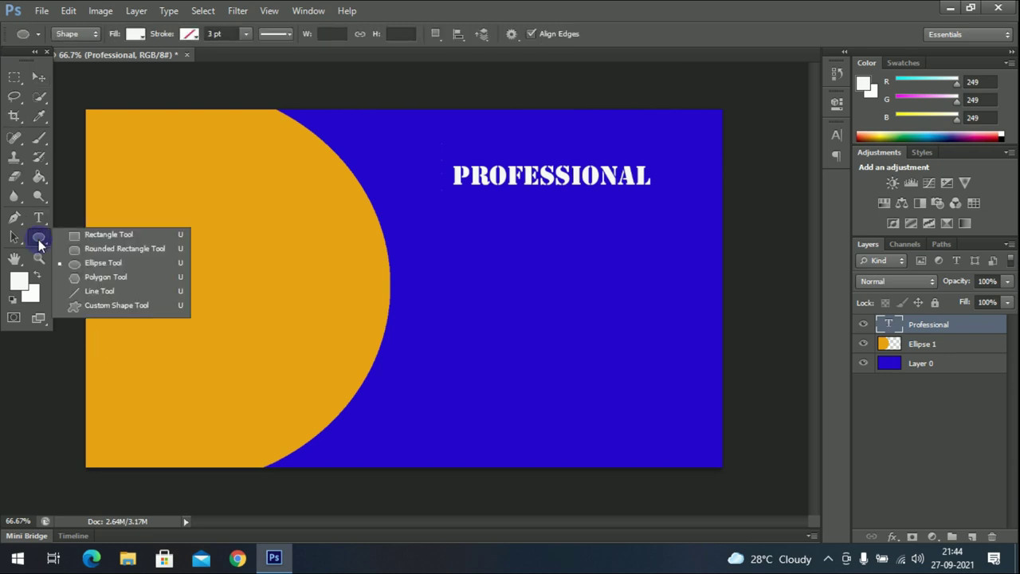
{"action": "left_click", "coordinate": [97, 234]}
{"action": "left_click_drag", "start_coordinate": [420, 240], "coordinate": [699, 272]}
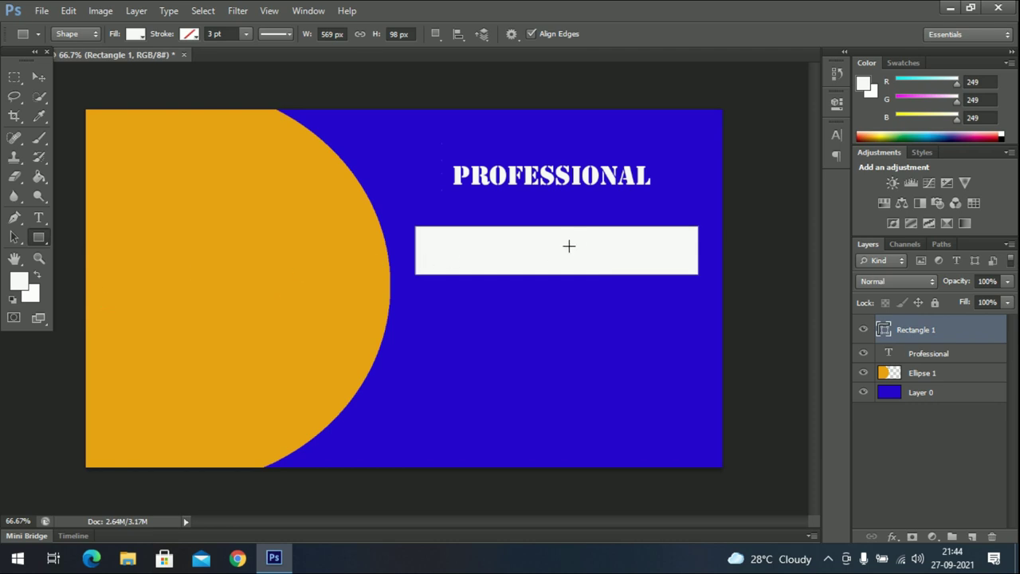
Set the text colour to blue 2407d5 by sampling the canvas background.
{"action": "left_click", "coordinate": [39, 218]}
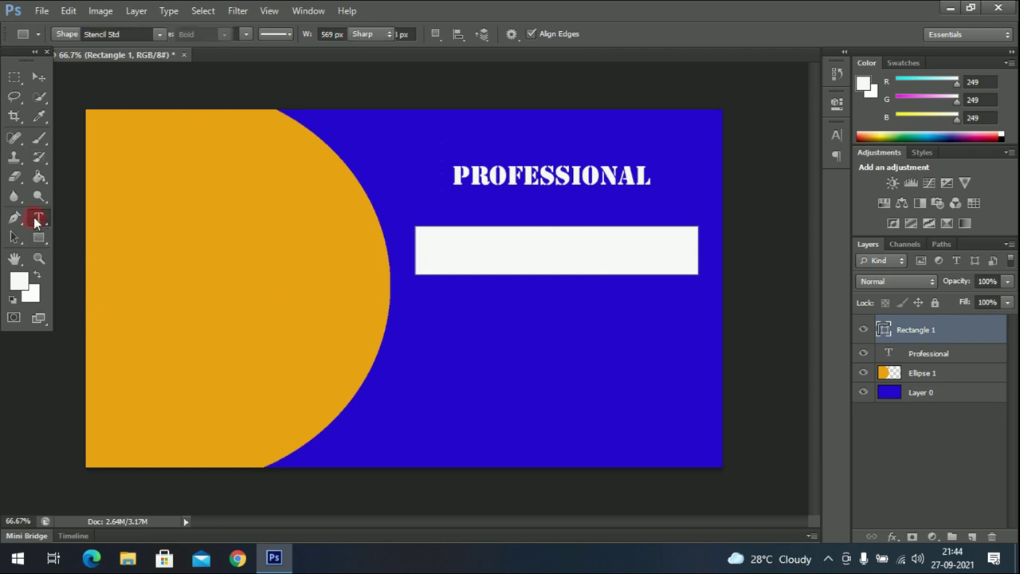
{"action": "left_click", "coordinate": [478, 35]}
{"action": "left_click", "coordinate": [556, 422]}
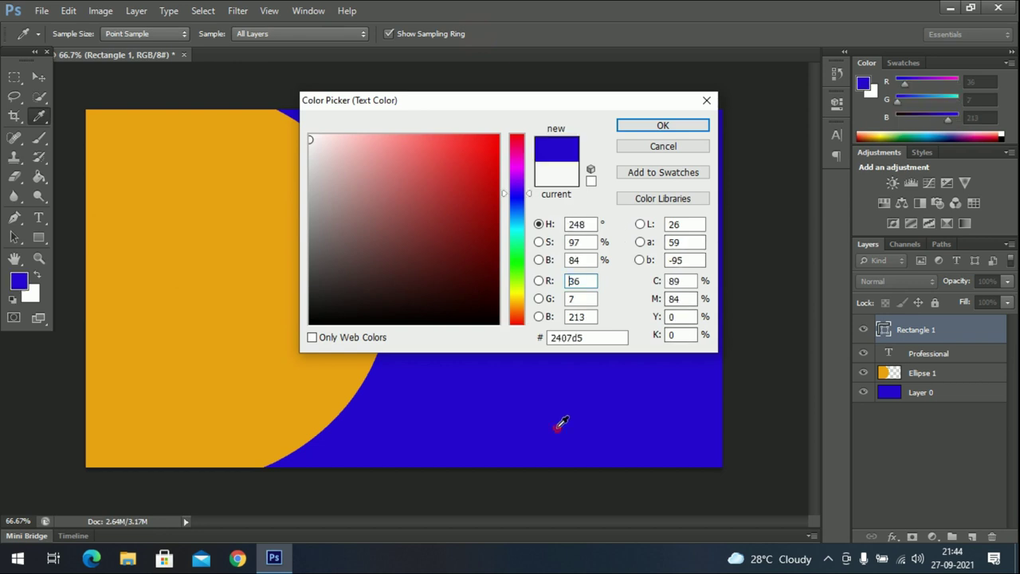
{"action": "left_click", "coordinate": [661, 129]}
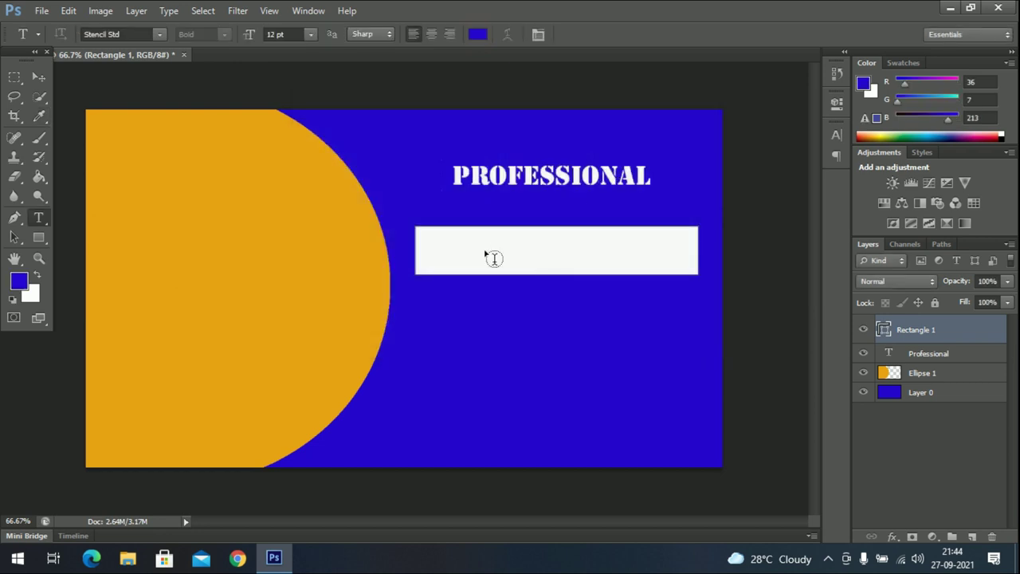
Add the text "THUMBNAIL" on the white rectangle and move it to the rectangle's centre.
{"action": "left_click", "coordinate": [436, 255]}
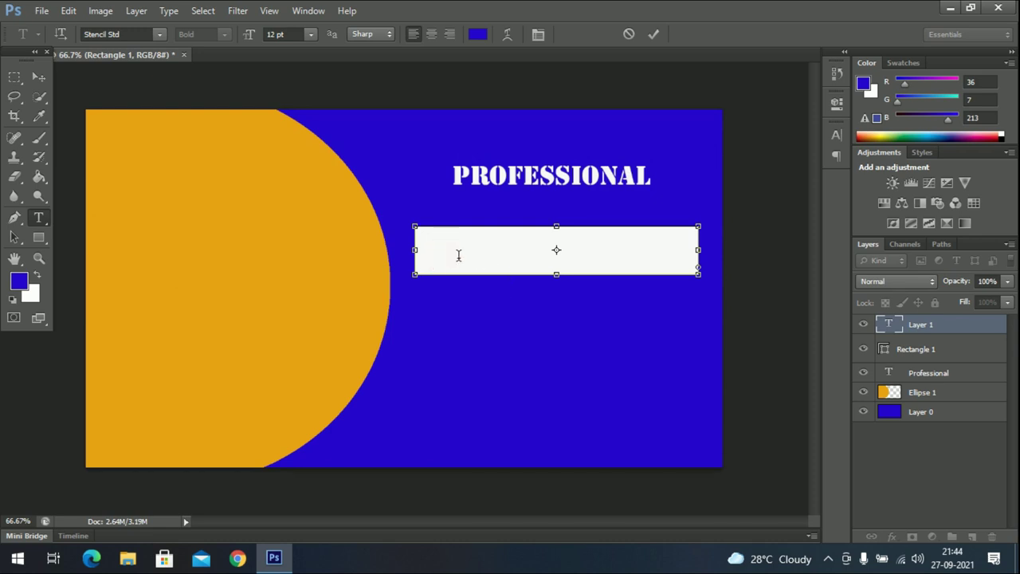
{"action": "type", "text": "H"}
{"action": "key", "text": "BackSpace"}
{"action": "type", "text": "THUMBNAIL"}
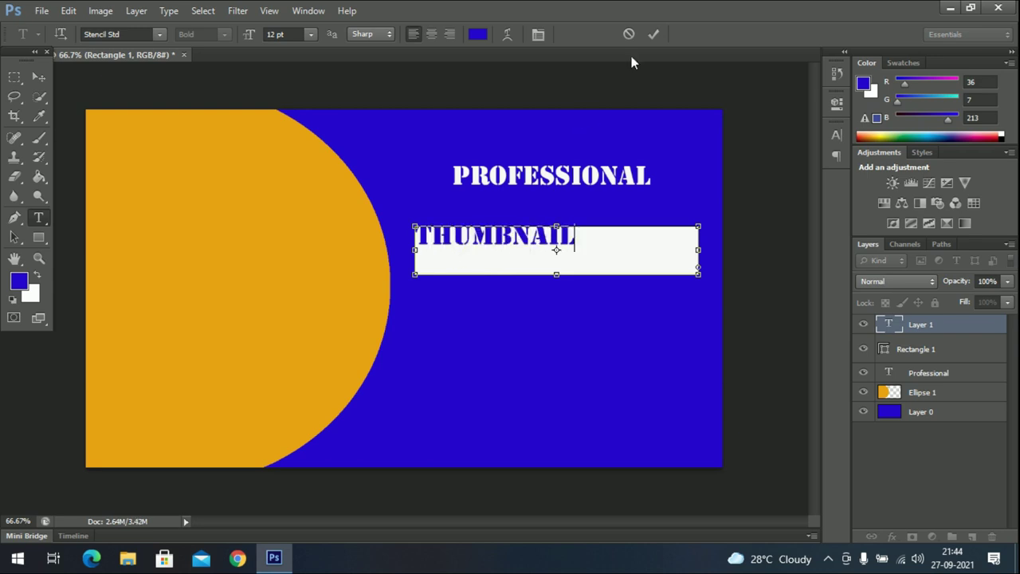
{"action": "left_click", "coordinate": [649, 36]}
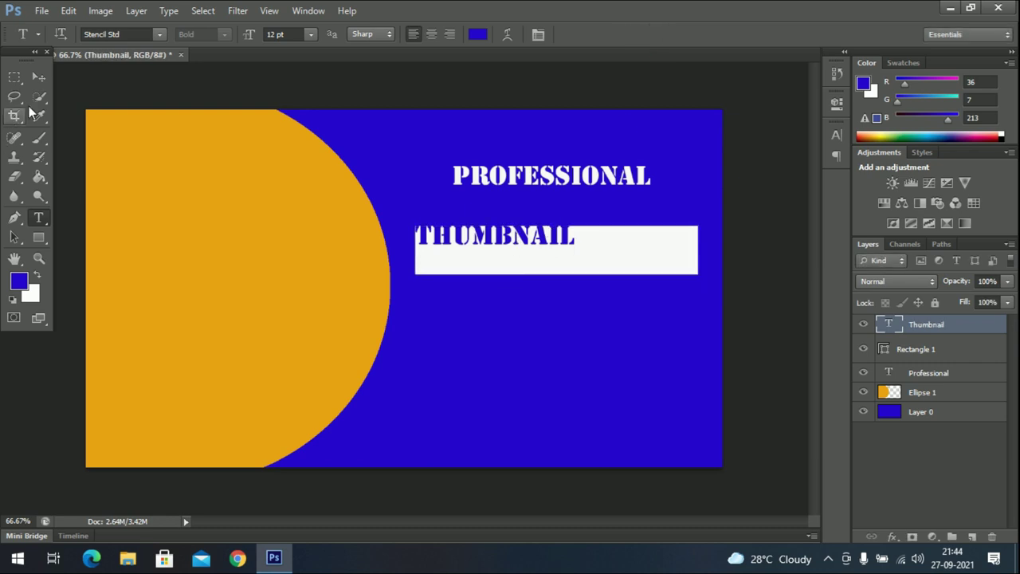
{"action": "left_click", "coordinate": [42, 75]}
{"action": "left_click_drag", "start_coordinate": [512, 242], "coordinate": [567, 251]}
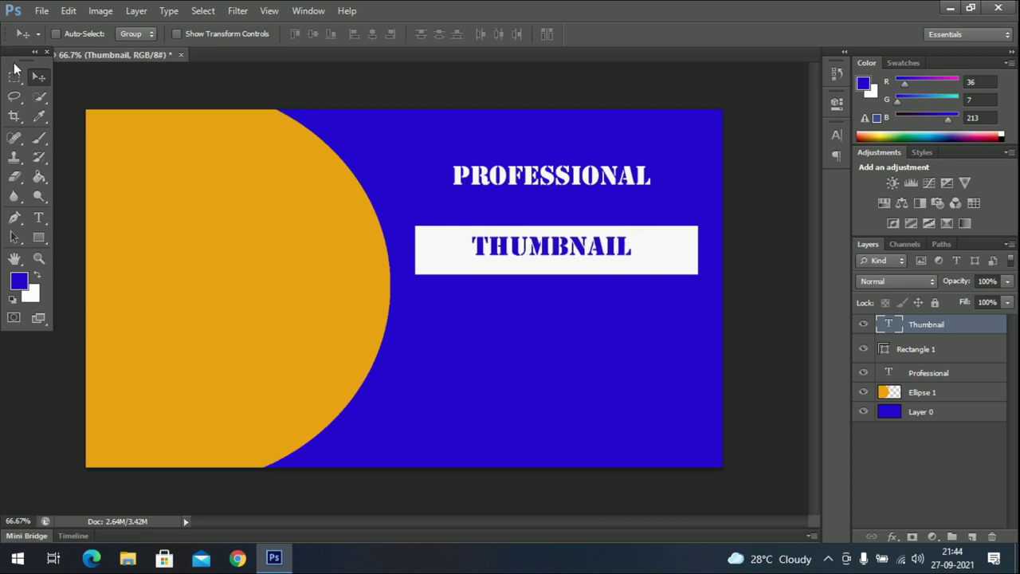
Start a new text line just below the white rectangle and set its colour to white ffffff.
{"action": "left_click", "coordinate": [39, 217]}
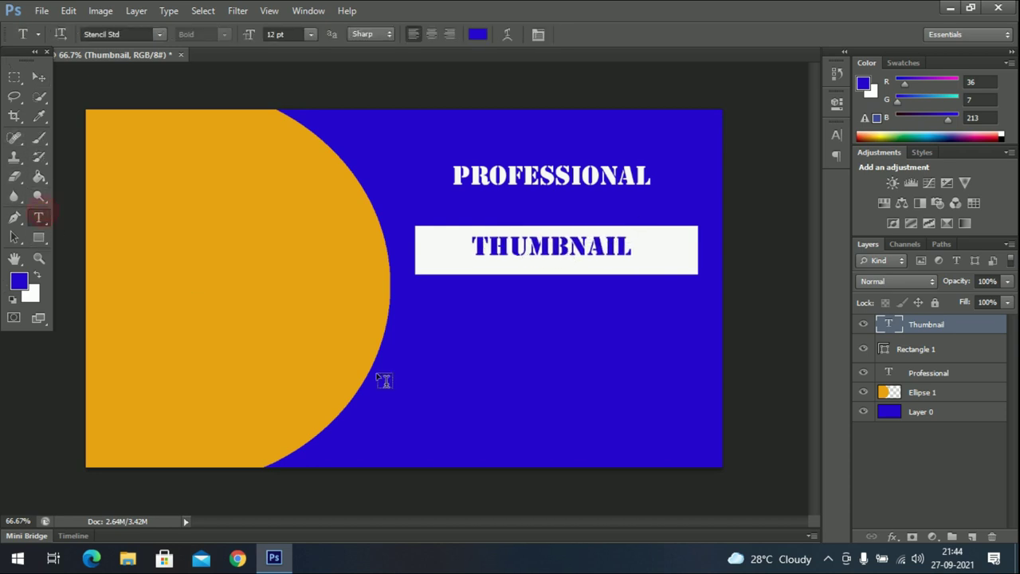
{"action": "left_click", "coordinate": [446, 303]}
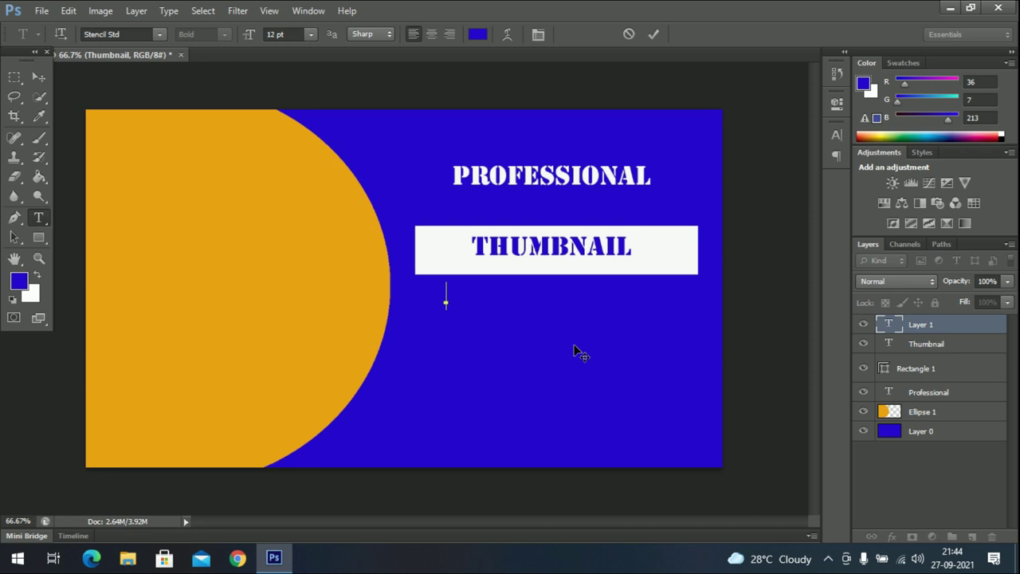
{"action": "left_click", "coordinate": [479, 35]}
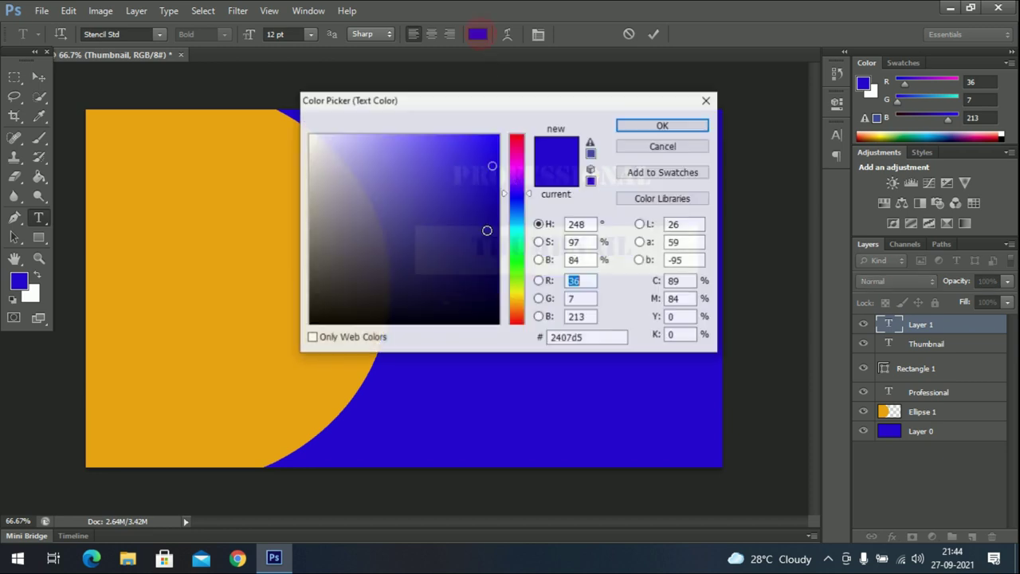
{"action": "left_click_drag", "start_coordinate": [412, 159], "coordinate": [311, 132]}
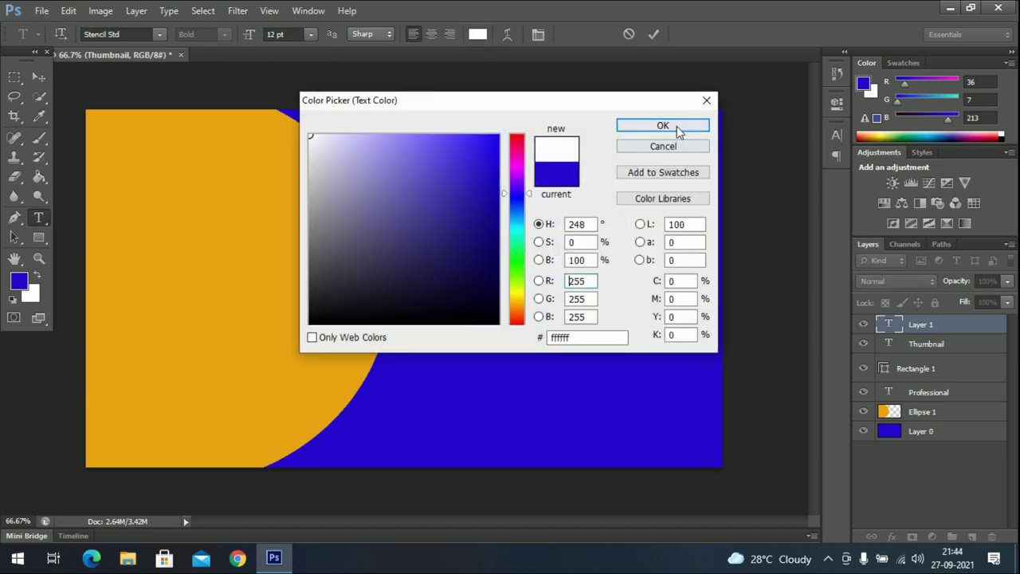
{"action": "left_click", "coordinate": [663, 125]}
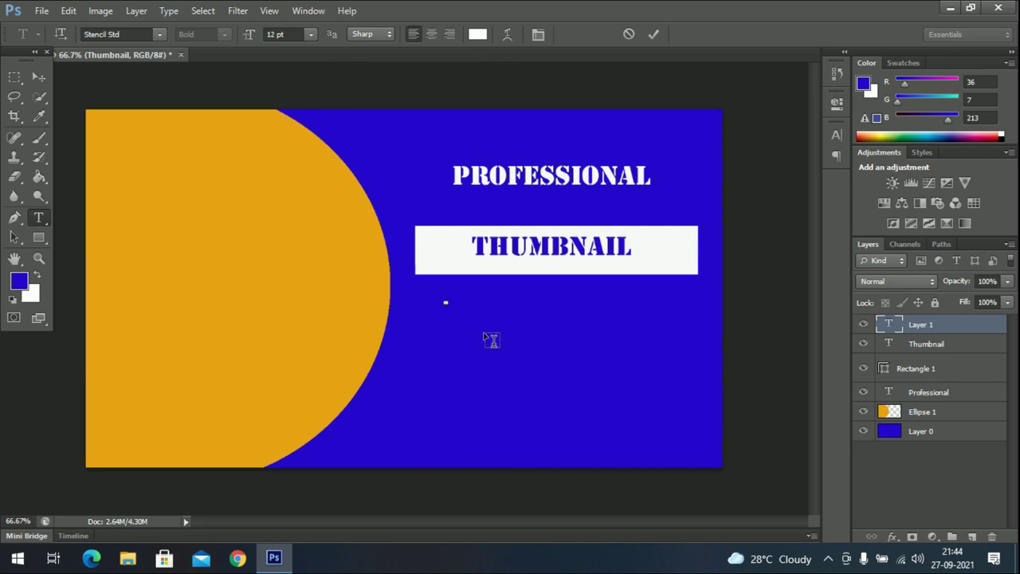
Enter "FOR YOUTUBE" as the new line's text and move it to sit centred beneath the white rectangle.
{"action": "type", "text": "FP"}
{"action": "key", "text": "BackSpace"}
{"action": "type", "text": "OR YOUT"}
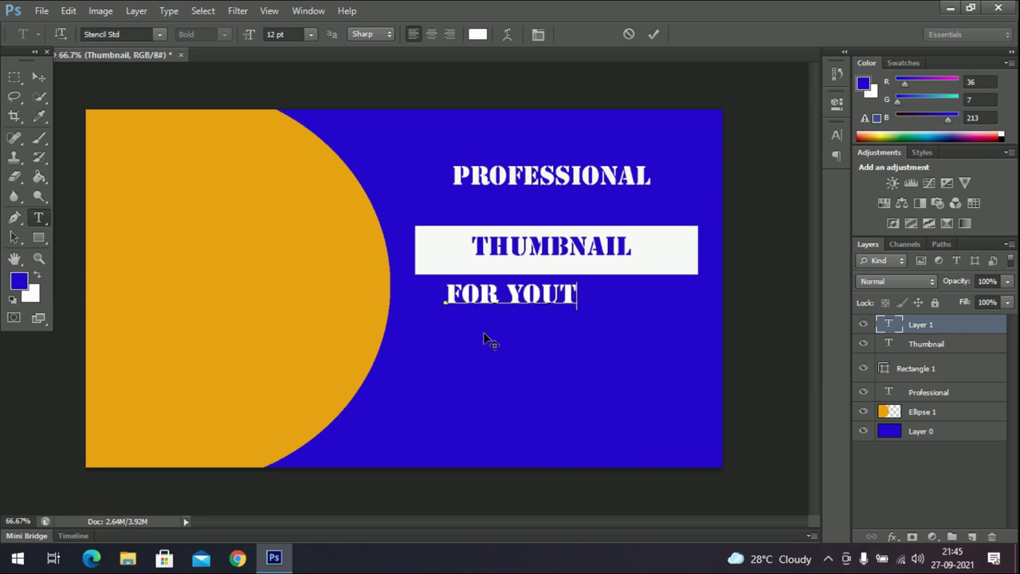
{"action": "type", "text": "UBE"}
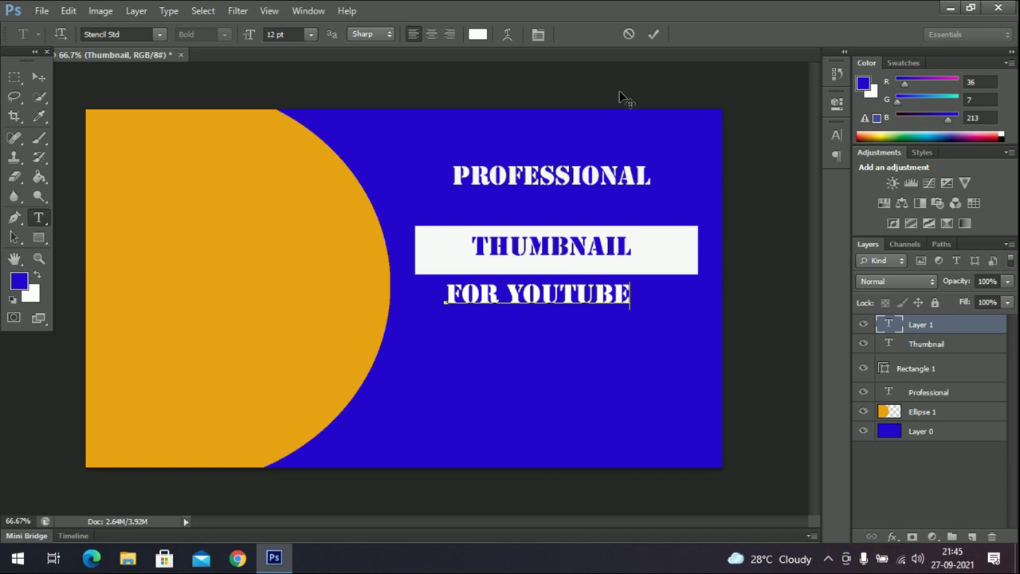
{"action": "left_click", "coordinate": [654, 34]}
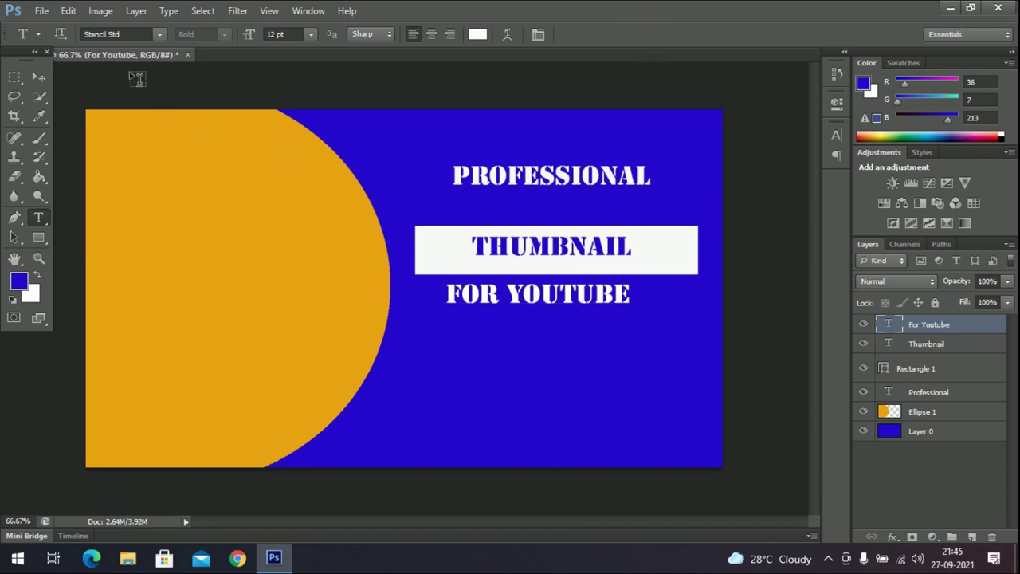
{"action": "left_click", "coordinate": [42, 75]}
{"action": "left_click_drag", "start_coordinate": [553, 310], "coordinate": [569, 320]}
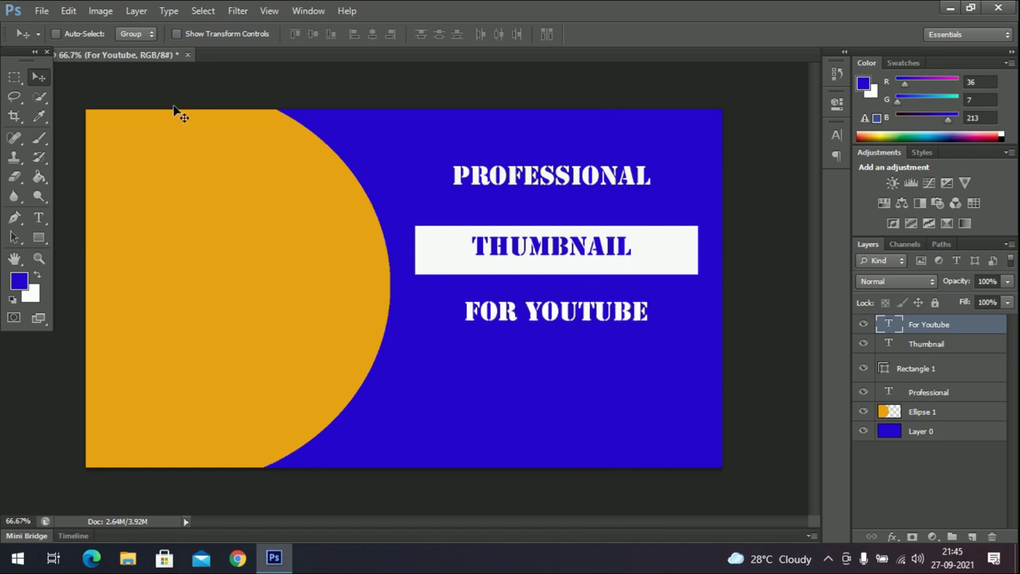
Add the white text "MANKING" on a new line and move it to sit centred beneath FOR YOUTUBE.
{"action": "left_click", "coordinate": [38, 217]}
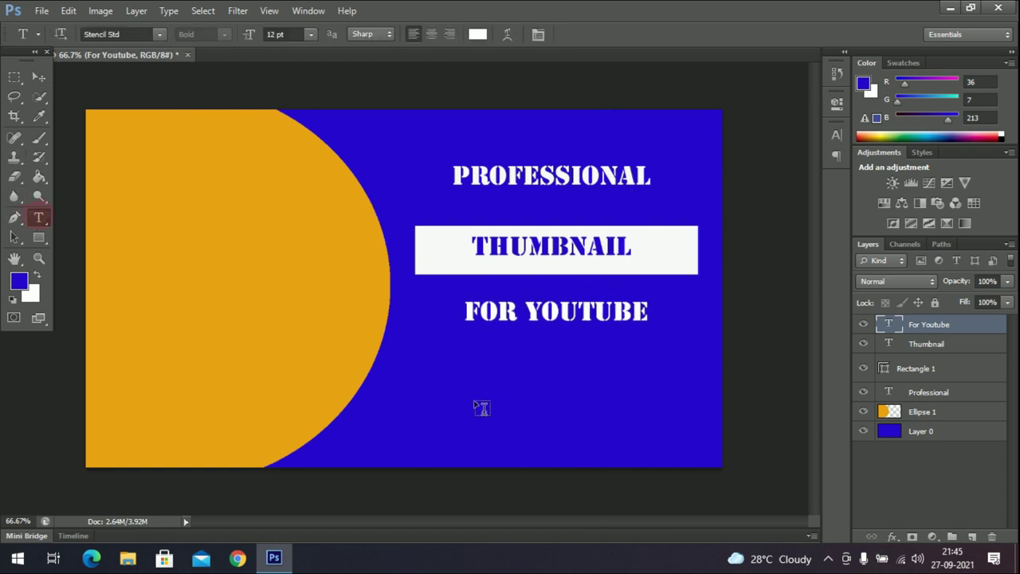
{"action": "left_click", "coordinate": [451, 362]}
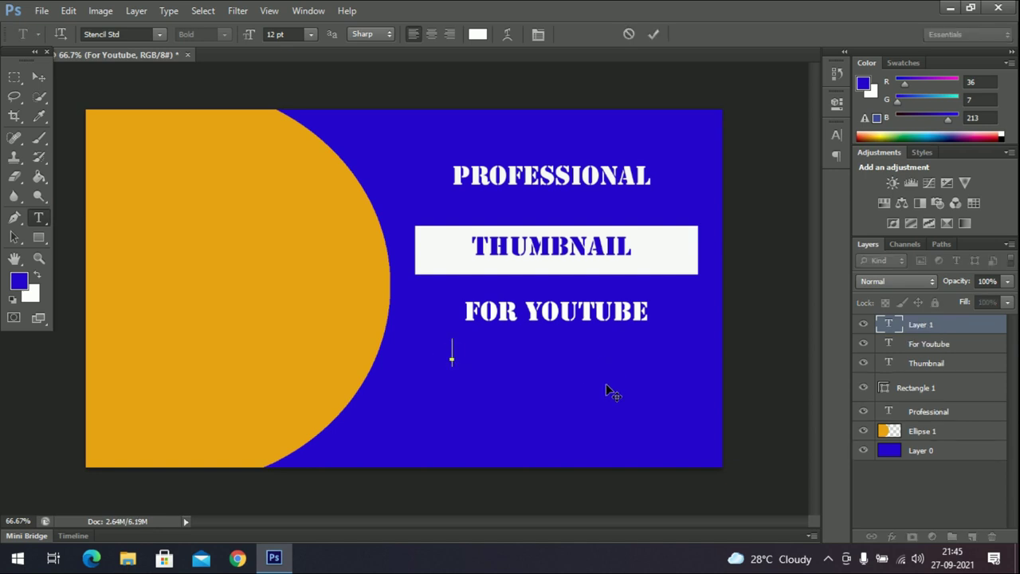
{"action": "type", "text": "MANKI"}
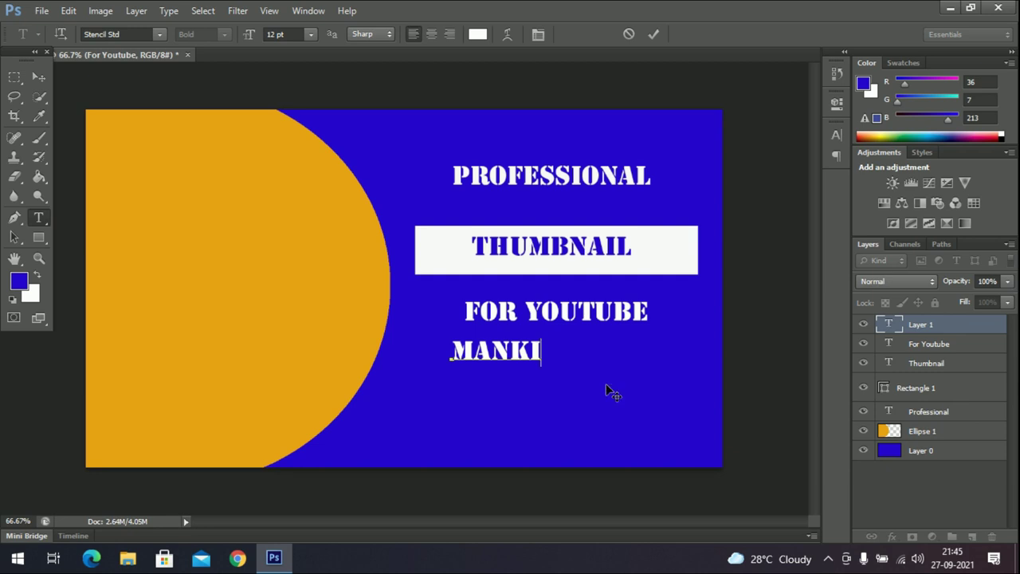
{"action": "type", "text": "NG"}
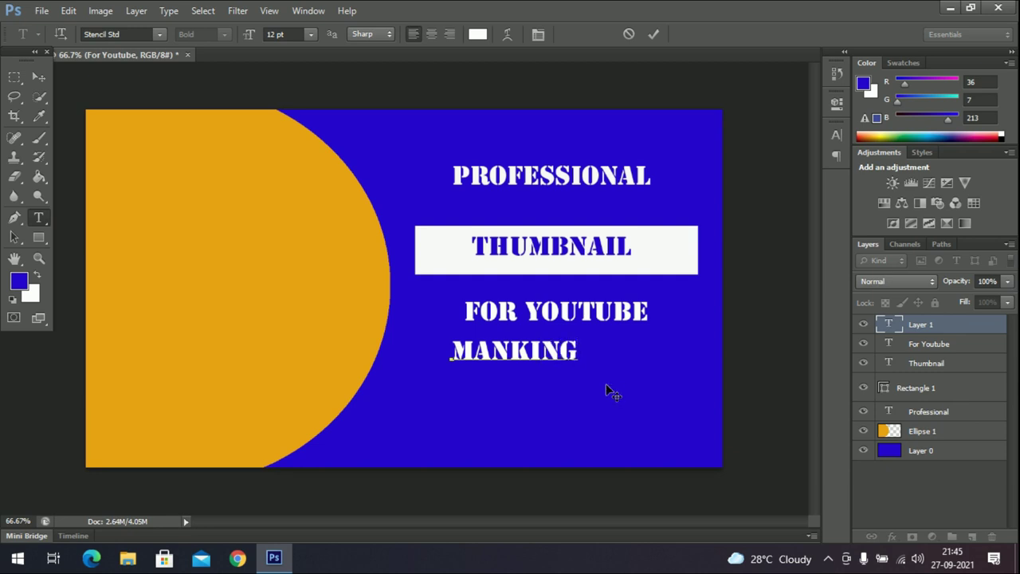
{"action": "left_click", "coordinate": [653, 33]}
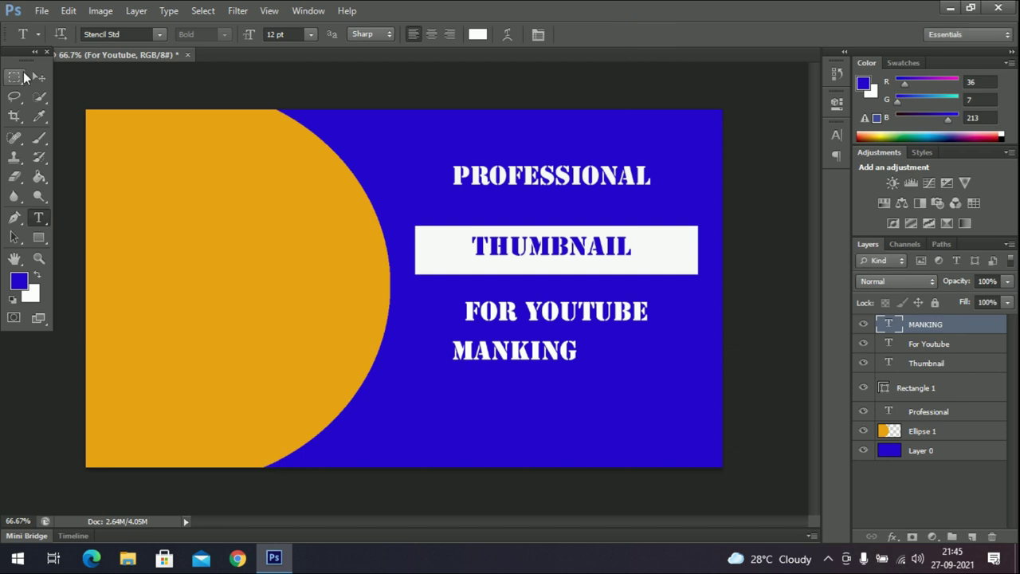
{"action": "key", "text": "v"}
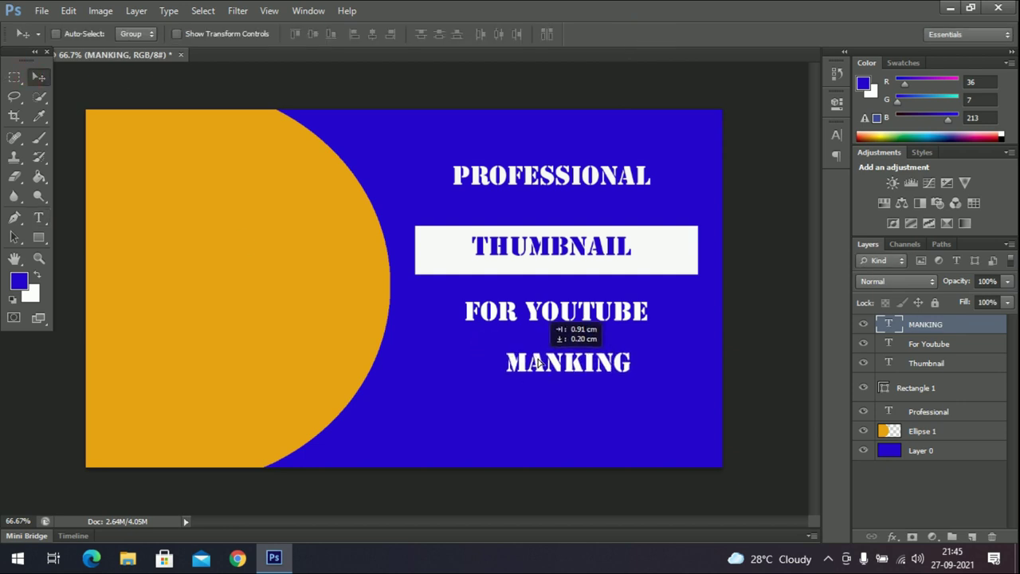
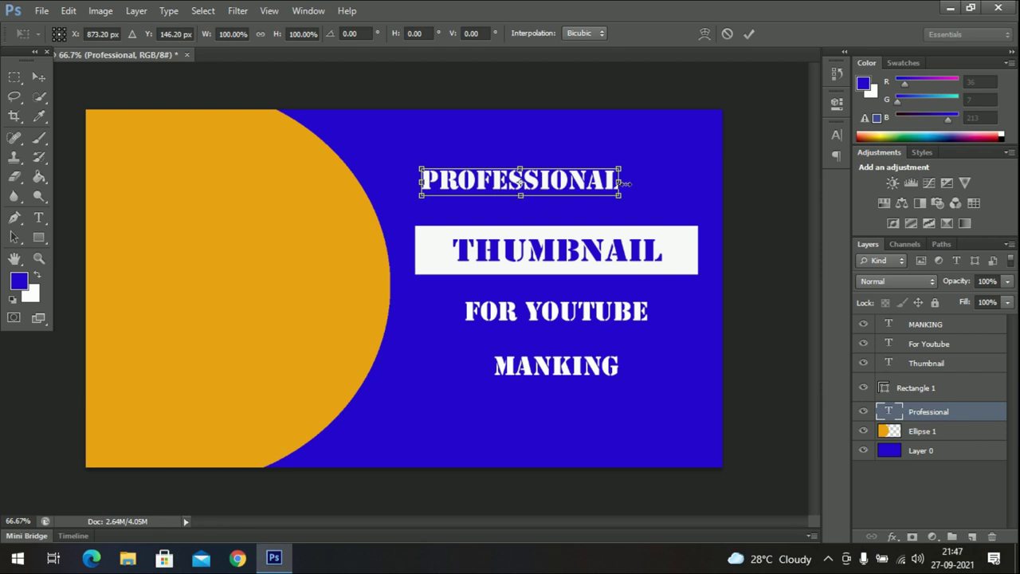
Enlarge the PROFESSIONAL text to about 139% width and 162% height, skew it about -5.4° horizontally, and position it above the white rectangle.
{"action": "left_click_drag", "start_coordinate": [619, 196], "coordinate": [682, 239]}
{"action": "left_click_drag", "start_coordinate": [661, 192], "coordinate": [691, 224]}
{"action": "left_click_drag", "start_coordinate": [656, 192], "coordinate": [656, 185]}
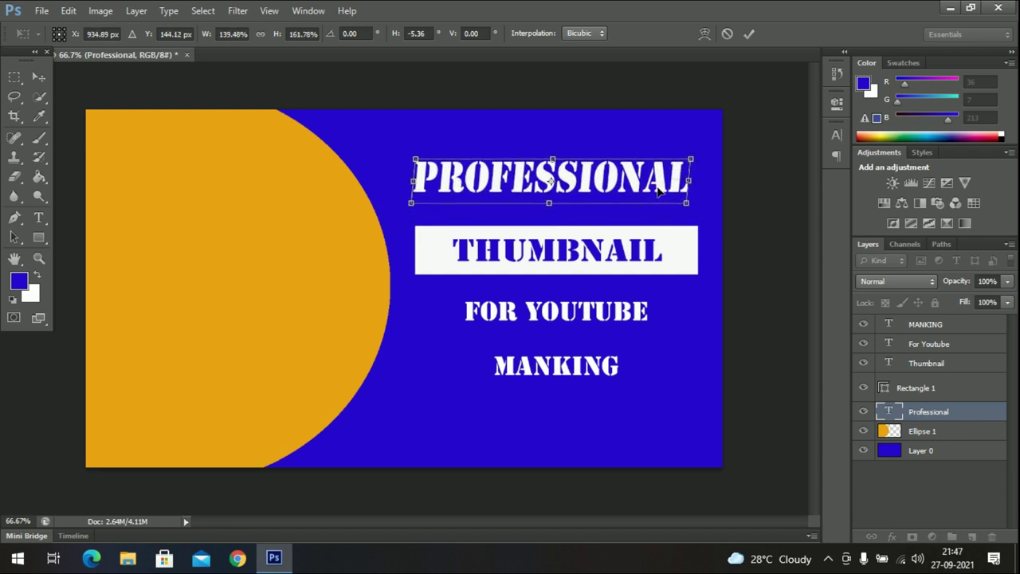
{"action": "left_click", "coordinate": [749, 33]}
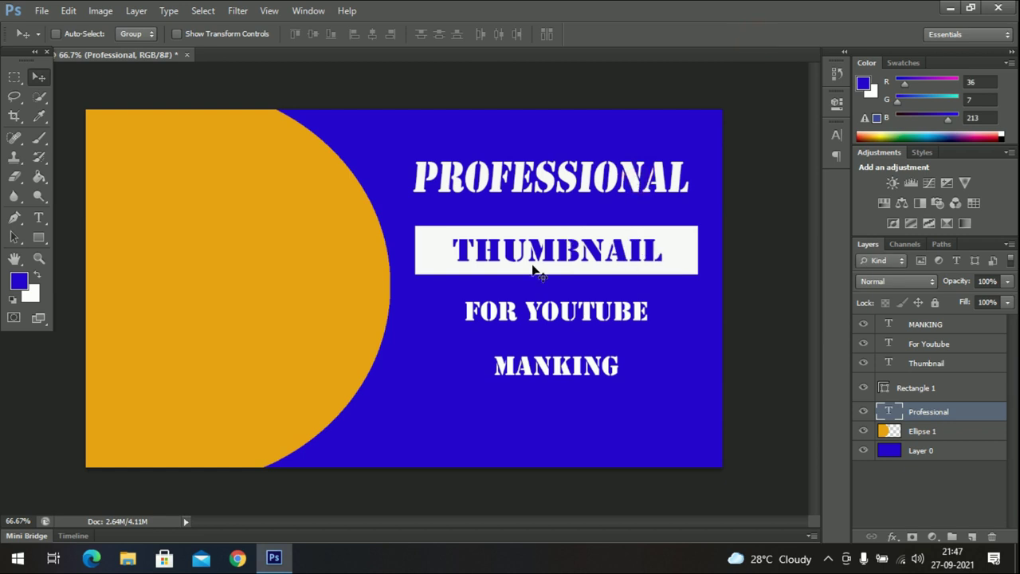
Shift the THUMBNAIL text slightly towards the orange circle and shrink its text box to about 84%.
{"action": "left_click", "coordinate": [925, 369]}
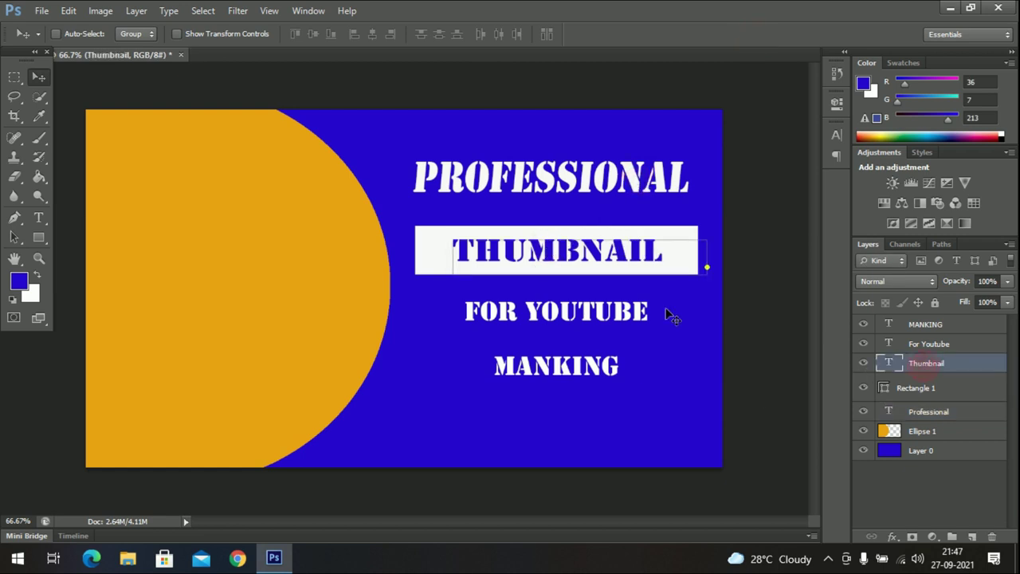
{"action": "left_click_drag", "start_coordinate": [646, 260], "coordinate": [629, 258]}
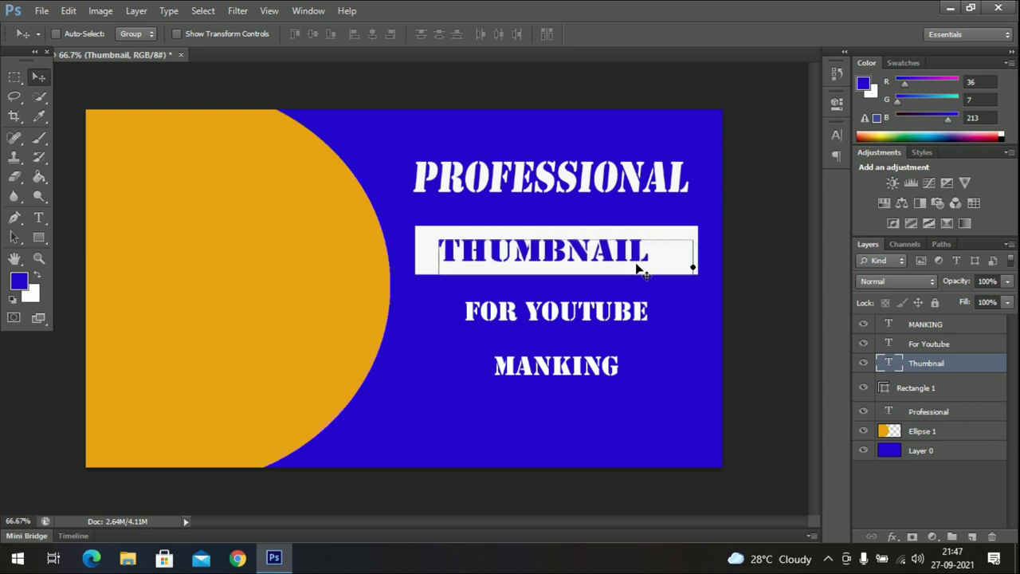
{"action": "key", "text": "ctrl+t"}
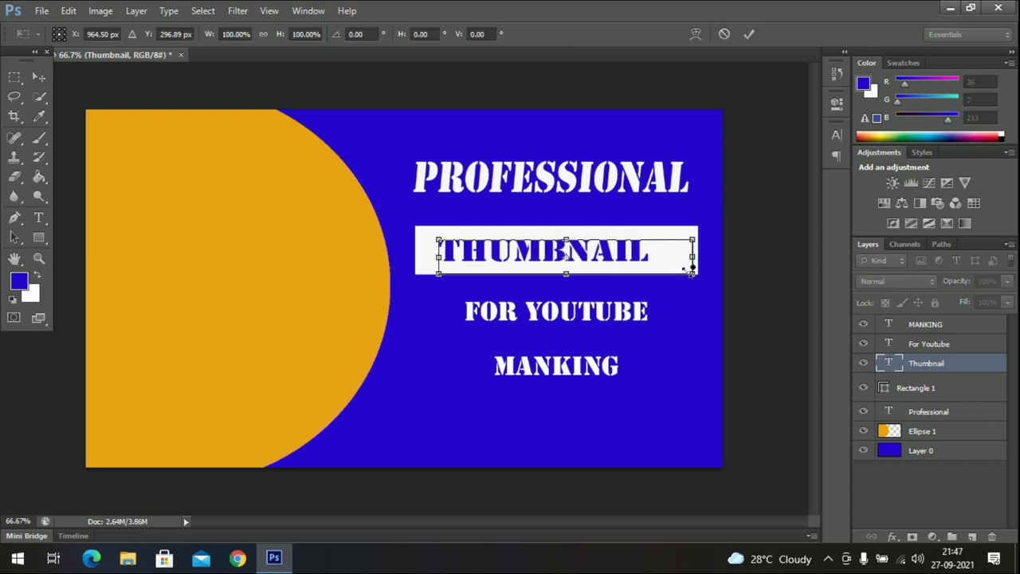
{"action": "left_click_drag", "start_coordinate": [695, 276], "coordinate": [651, 269]}
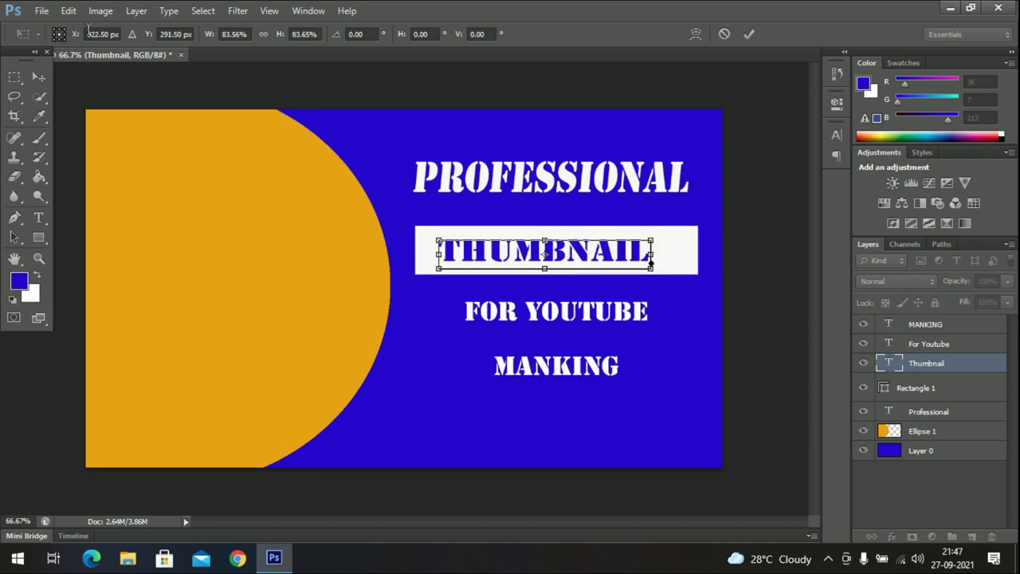
{"action": "left_click", "coordinate": [39, 77]}
{"action": "left_click", "coordinate": [469, 222]}
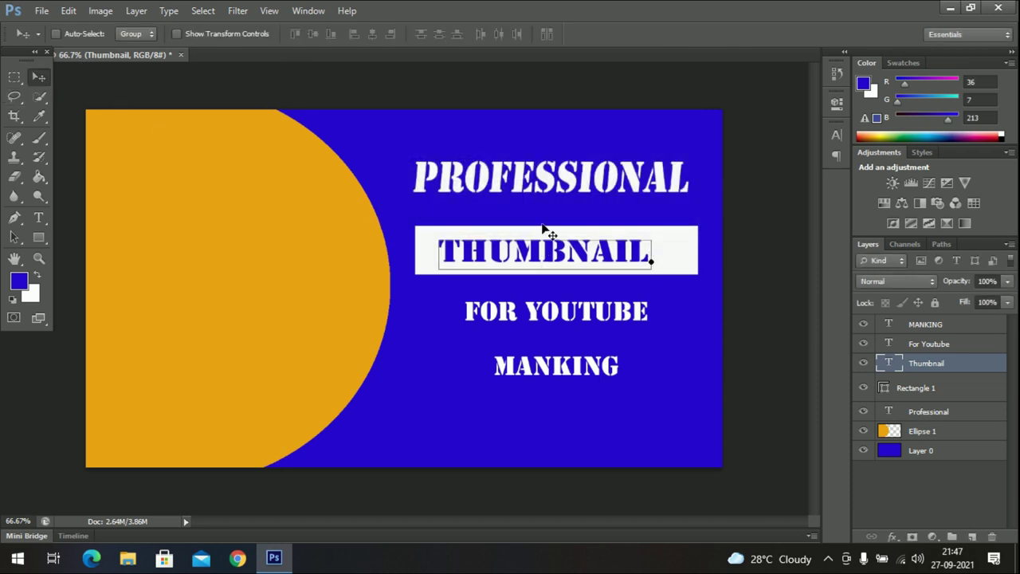
Try to tighten the THUMBNAIL text box further, to about 98% width and 83% height, and reposition the text.
{"action": "key", "text": "ctrl+t"}
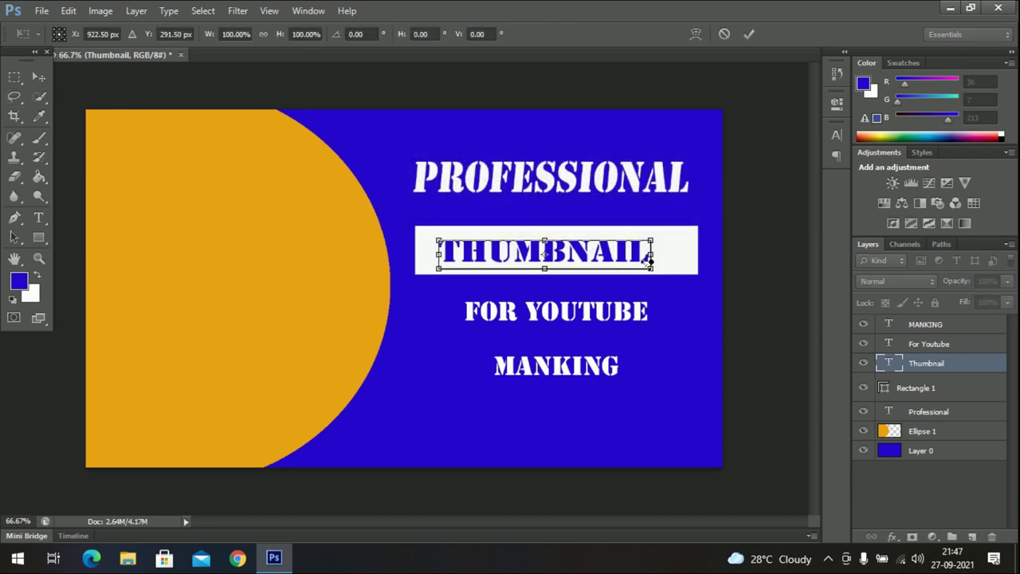
{"action": "mouse_move", "coordinate": [653, 270]}
{"action": "left_mouse_down"}
{"action": "mouse_move", "coordinate": [691, 271]}
{"action": "mouse_move", "coordinate": [650, 264]}
{"action": "left_mouse_up"}
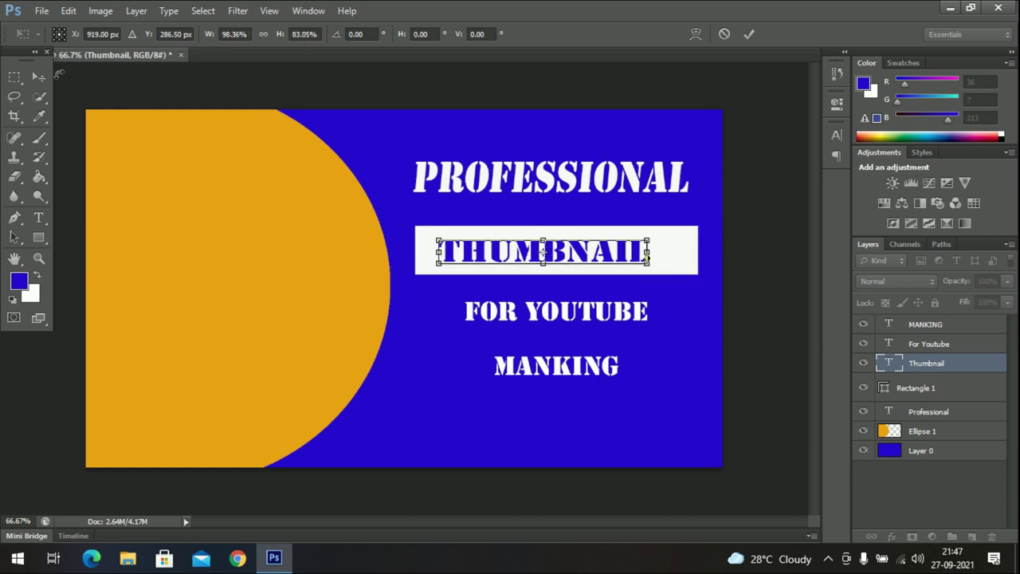
{"action": "left_click", "coordinate": [48, 77]}
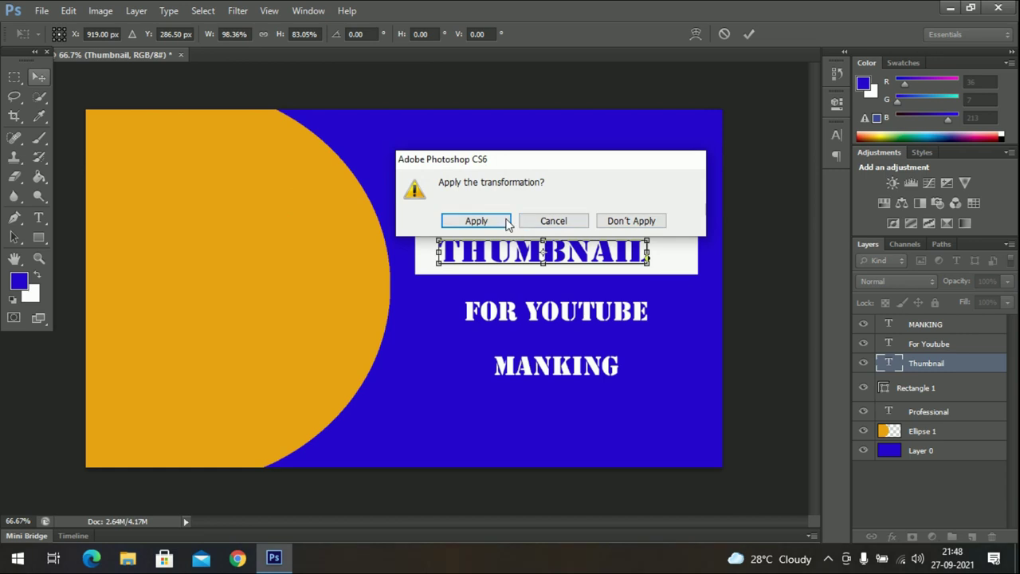
{"action": "left_click", "coordinate": [466, 220]}
{"action": "left_click_drag", "start_coordinate": [559, 251], "coordinate": [542, 248]}
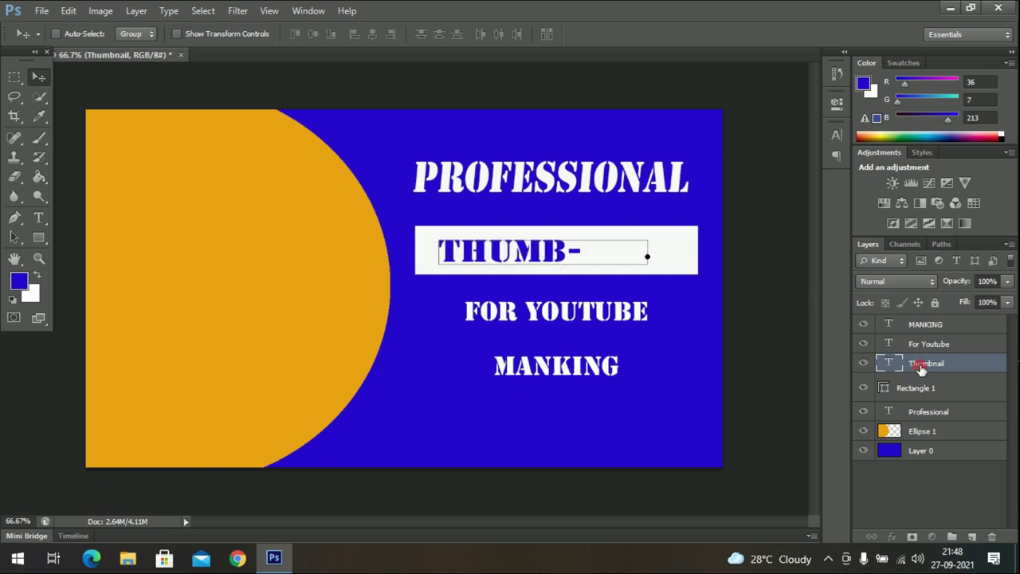
Delete the existing Thumbnail text layer.
{"action": "left_click", "coordinate": [908, 387]}
{"action": "left_click_drag", "start_coordinate": [914, 365], "coordinate": [992, 537]}
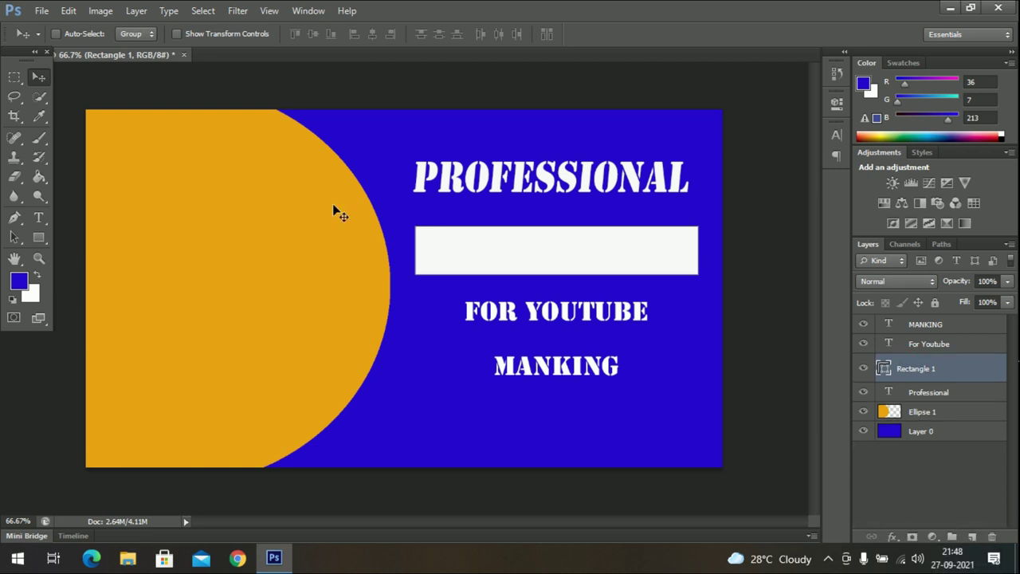
Create a new blue text line "THUMBNAIL" on the empty area below MANKING and move it onto the white rectangle.
{"action": "left_click", "coordinate": [40, 223]}
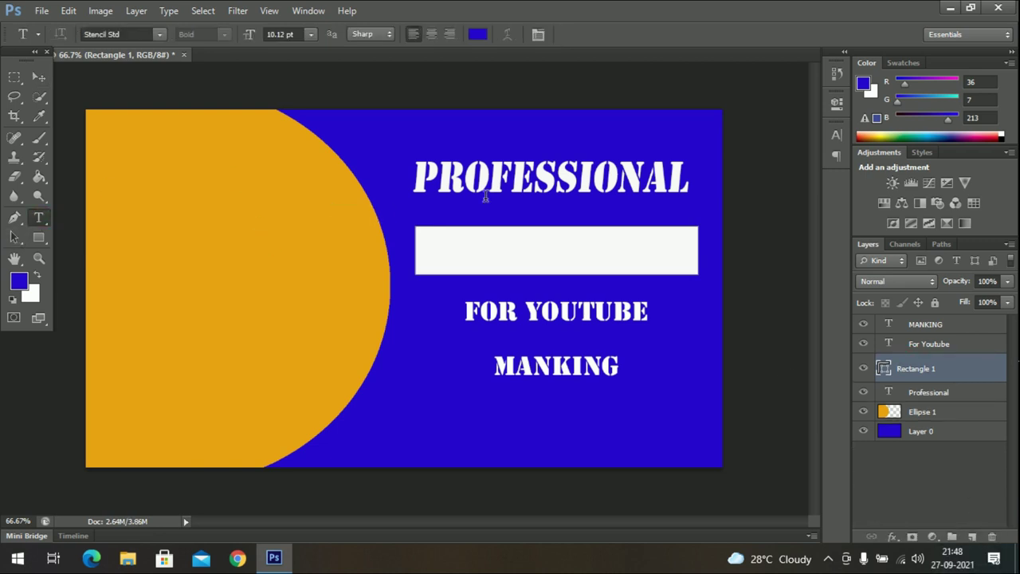
{"action": "left_click", "coordinate": [433, 235]}
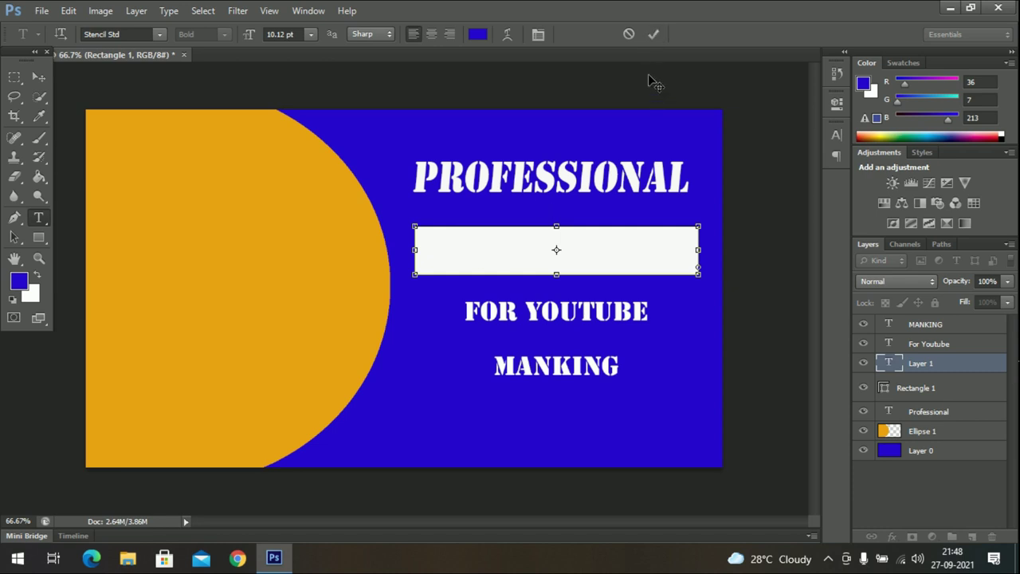
{"action": "left_click", "coordinate": [655, 34]}
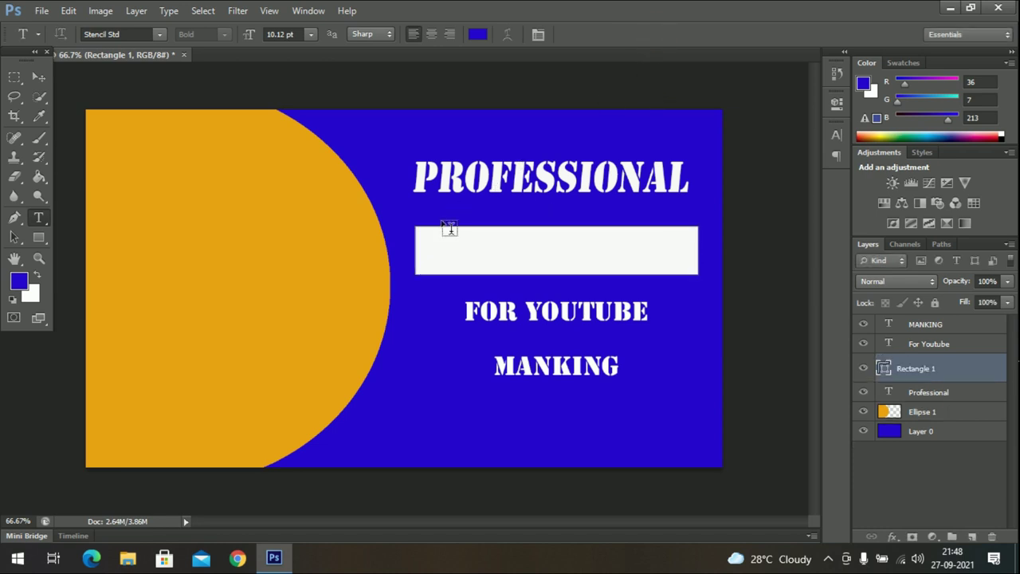
{"action": "left_click", "coordinate": [417, 407]}
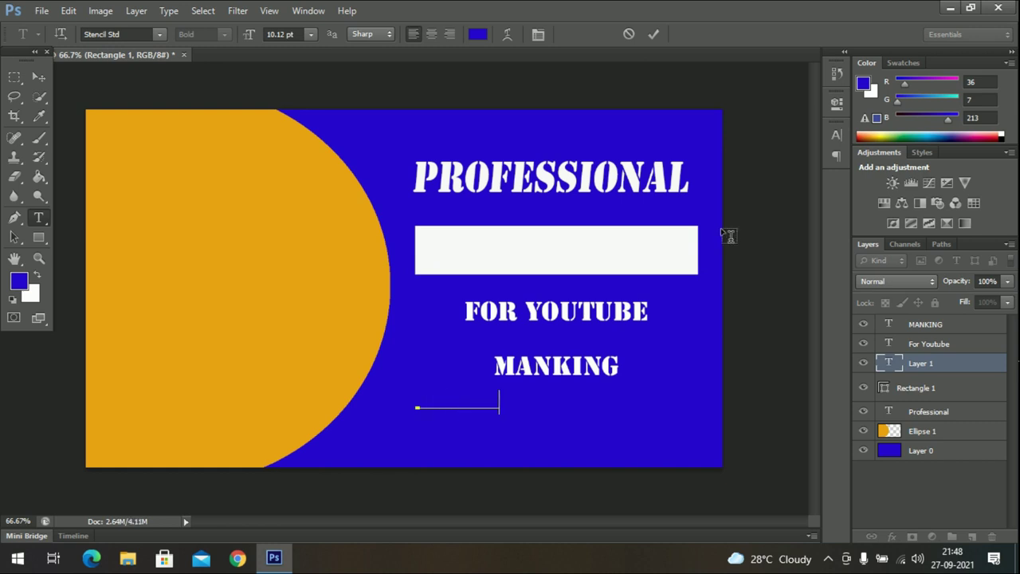
{"action": "left_click", "coordinate": [653, 34]}
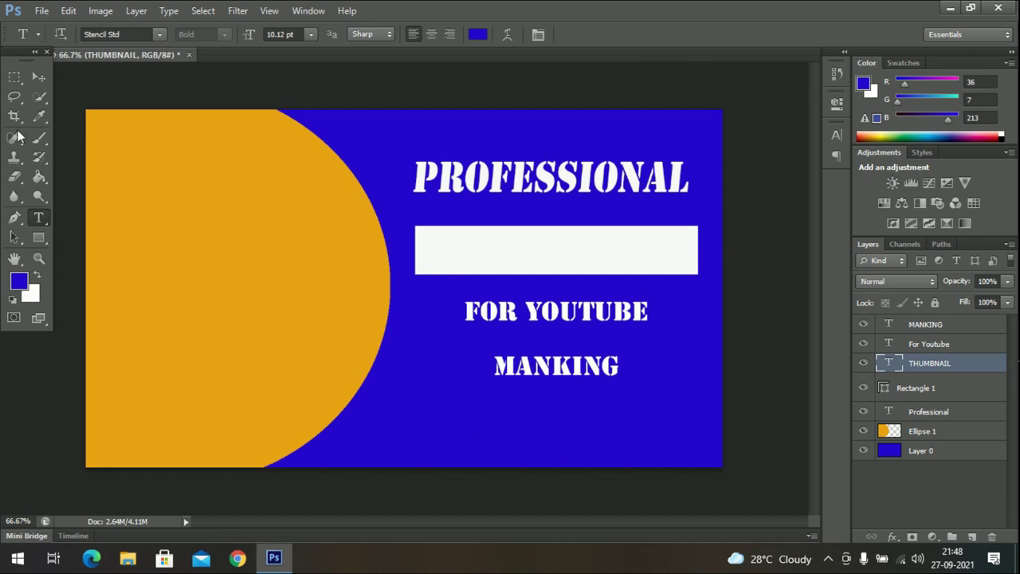
{"action": "left_click", "coordinate": [39, 77]}
{"action": "left_click_drag", "start_coordinate": [478, 409], "coordinate": [501, 249]}
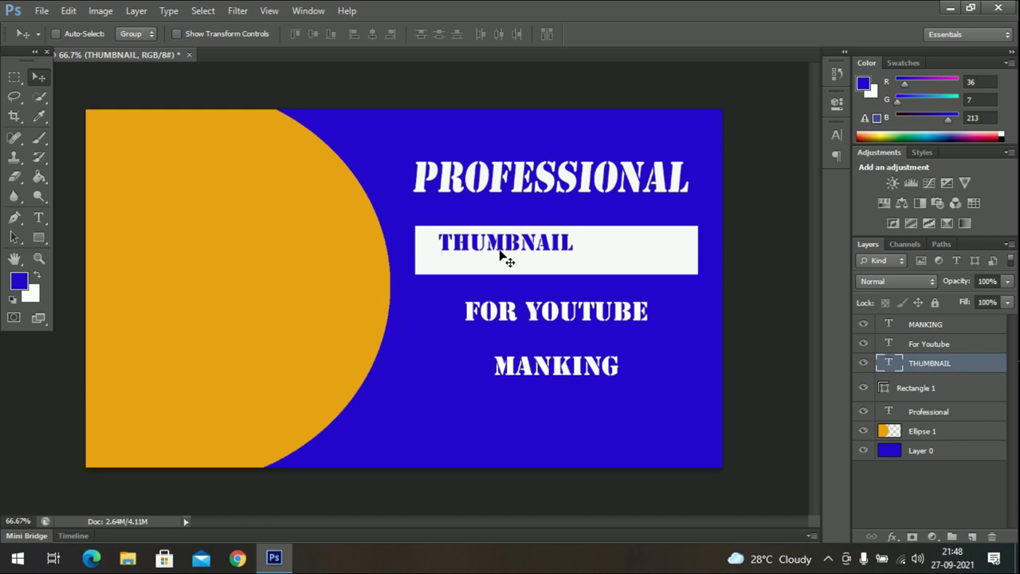
Scale the THUMBNAIL text to about 187% and position it to fill the white rectangle.
{"action": "key", "text": "ctrl+t"}
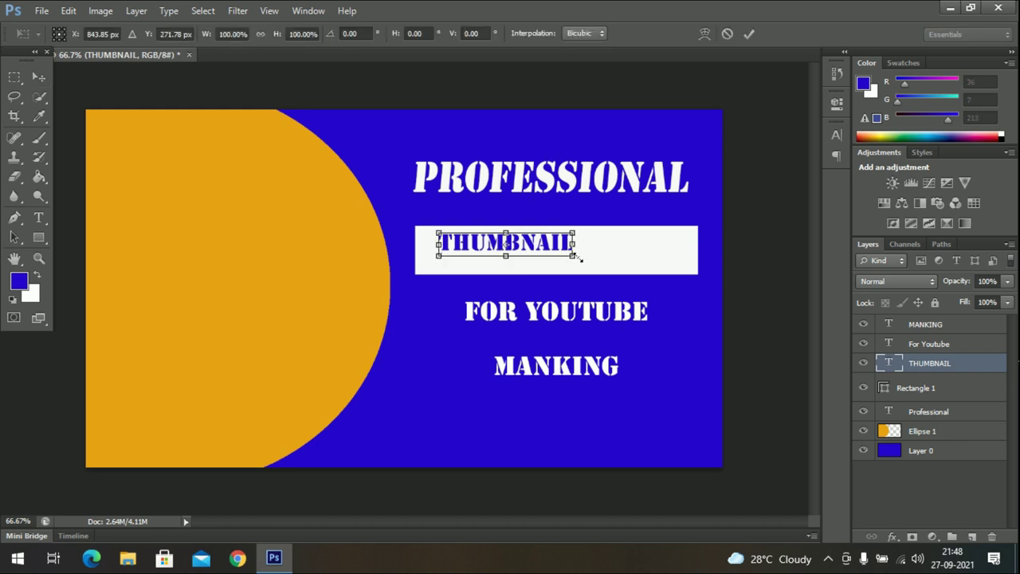
{"action": "left_click_drag", "start_coordinate": [578, 258], "coordinate": [657, 262]}
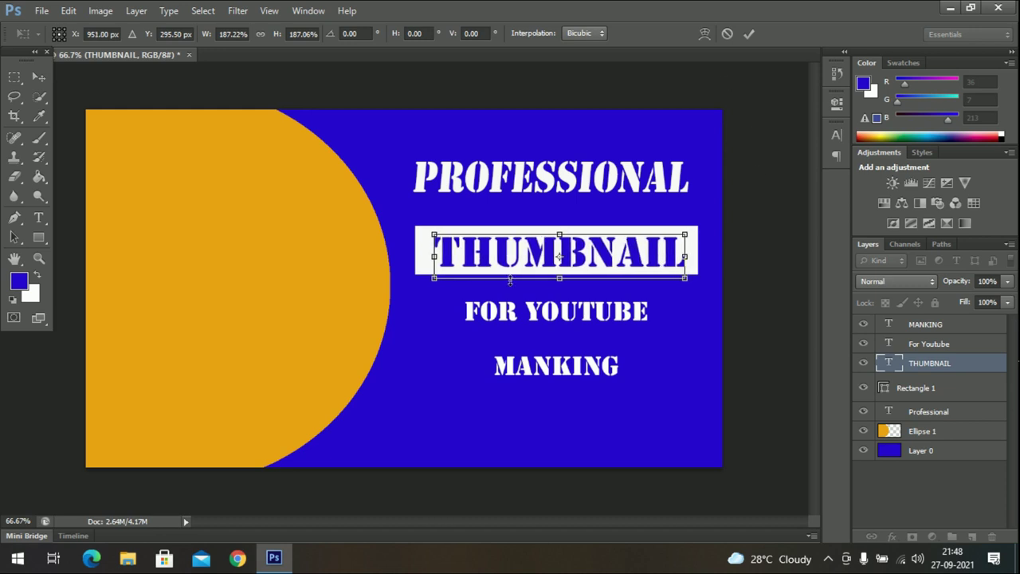
{"action": "left_click", "coordinate": [749, 34]}
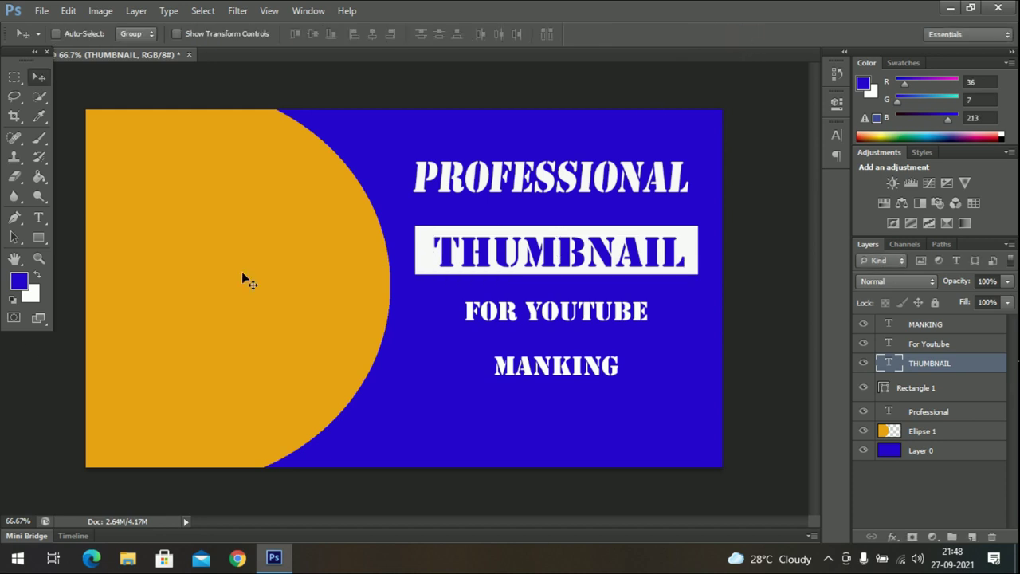
Place the background-removed image of the woman from the desktop into the document and move it over the orange circle.
{"action": "left_click", "coordinate": [949, 9]}
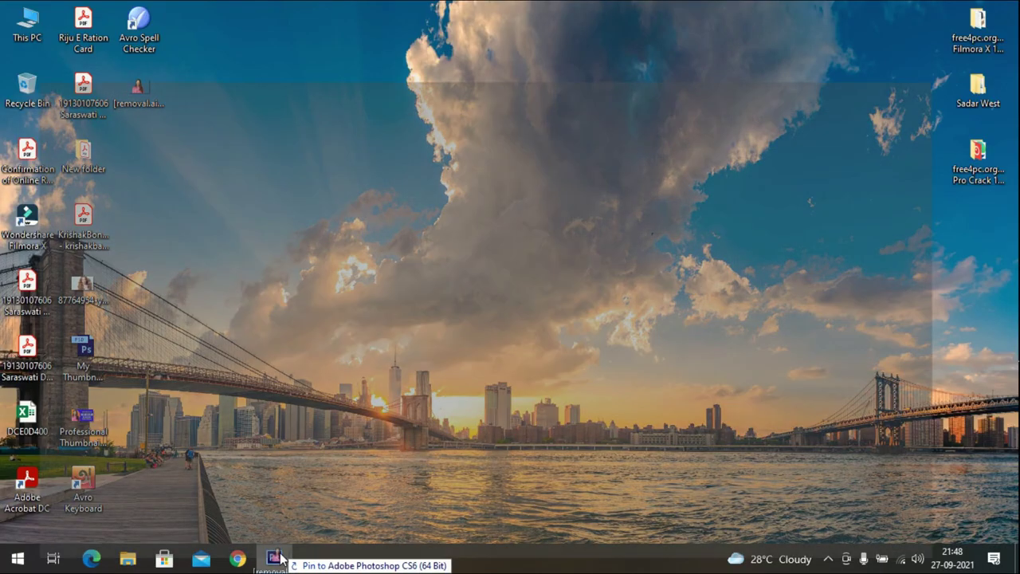
{"action": "left_click", "coordinate": [274, 557]}
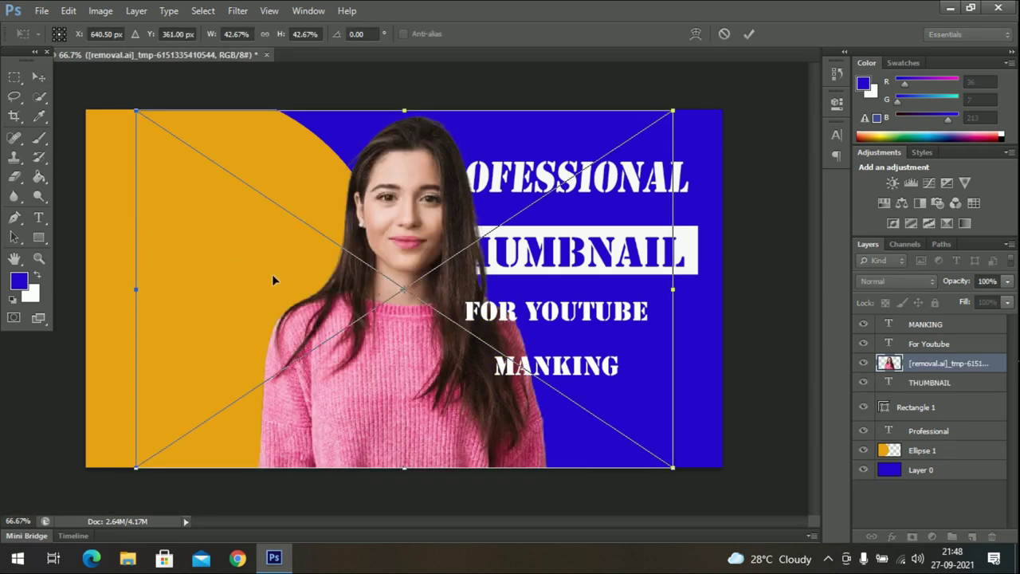
{"action": "left_click_drag", "start_coordinate": [272, 274], "coordinate": [249, 388]}
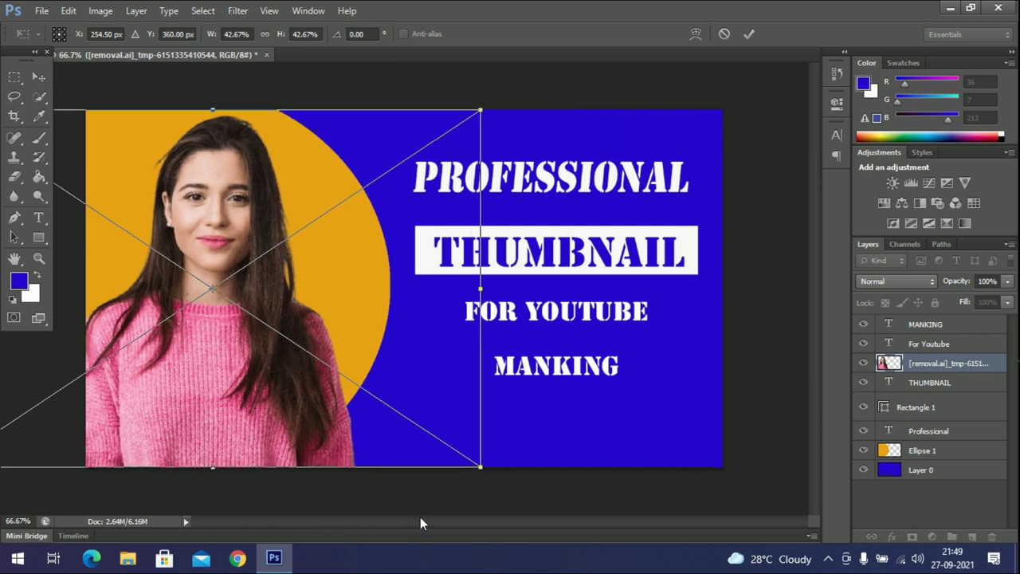
Scale the placed image to about 41% and position it over the orange circle, flush with the canvas's lower edge.
{"action": "left_click_drag", "start_coordinate": [486, 473], "coordinate": [391, 407]}
{"action": "left_click_drag", "start_coordinate": [221, 410], "coordinate": [269, 400]}
{"action": "left_click_drag", "start_coordinate": [429, 423], "coordinate": [454, 498]}
{"action": "key", "text": "Left"}
{"action": "key", "text": "Left"}
{"action": "key", "text": "Left"}
{"action": "key", "text": "Left"}
{"action": "key", "text": "Left"}
{"action": "key", "text": "Left"}
{"action": "key", "text": "Left"}
{"action": "key", "text": "Left"}
{"action": "key", "text": "Left"}
{"action": "key", "text": "Left"}
{"action": "key", "text": "Left"}
{"action": "key", "text": "Left"}
{"action": "key", "text": "Left"}
{"action": "key", "text": "Left"}
{"action": "key", "text": "Left"}
{"action": "key", "text": "Left"}
{"action": "key", "text": "Left"}
{"action": "key", "text": "Left"}
{"action": "key", "text": "Left"}
{"action": "key", "text": "Left"}
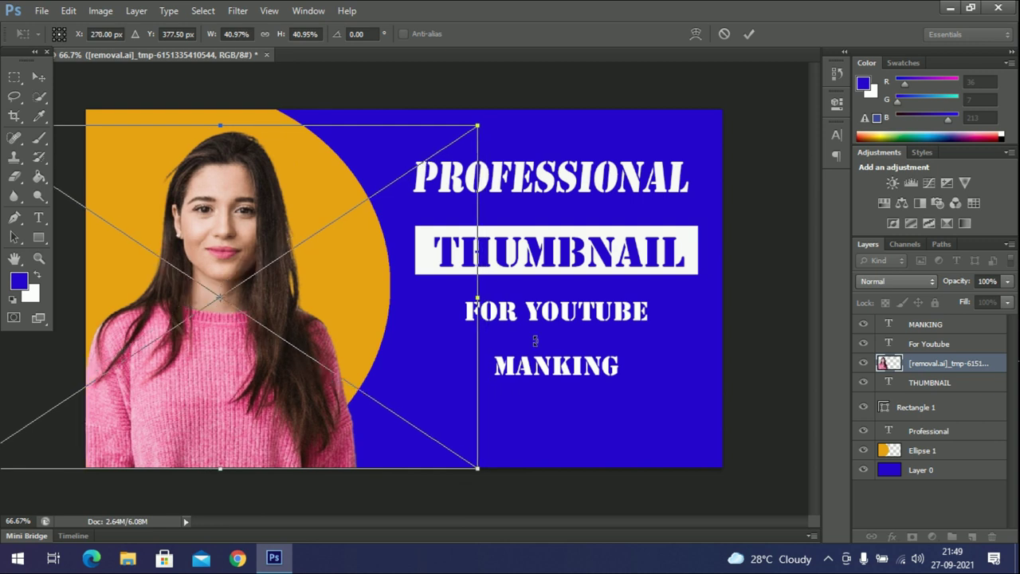
{"action": "left_click", "coordinate": [750, 33]}
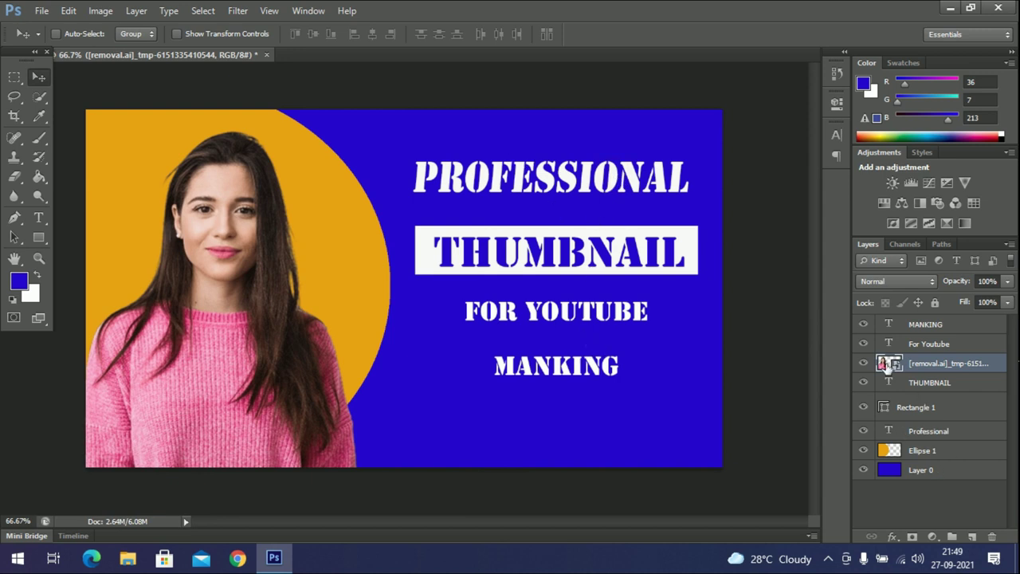
Enlarge the MANKING text to nearly twice its size, keeping it centred beneath the FOR YOUTUBE line.
{"action": "left_click", "coordinate": [926, 325]}
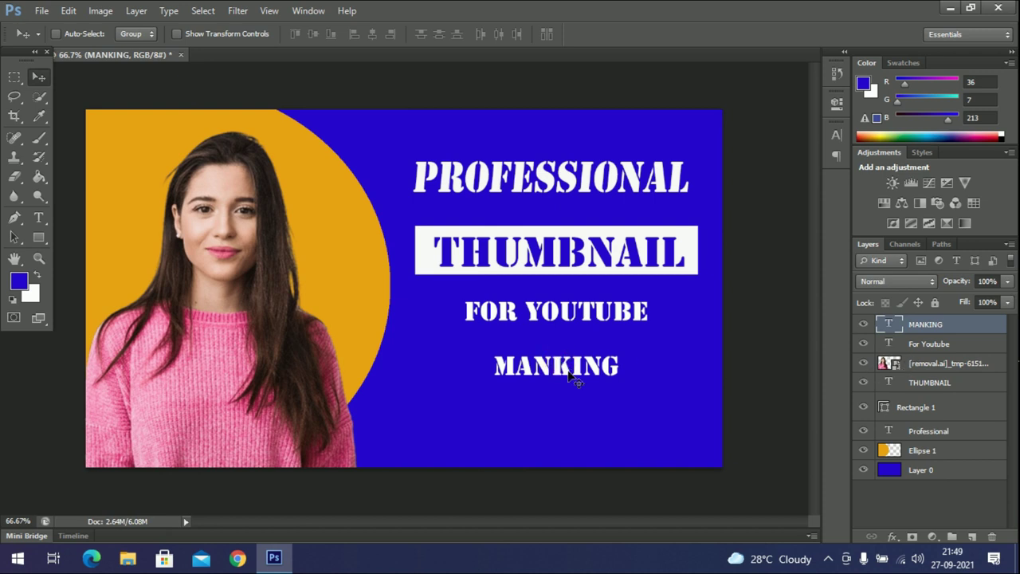
{"action": "key", "text": "ctrl+t"}
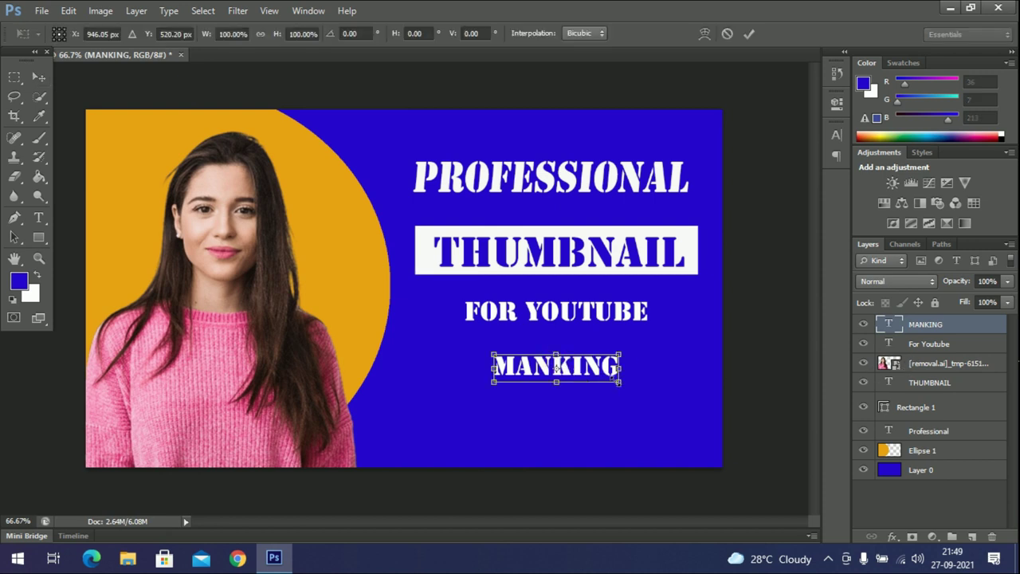
{"action": "left_click_drag", "start_coordinate": [625, 385], "coordinate": [596, 381]}
{"action": "left_click", "coordinate": [749, 34]}
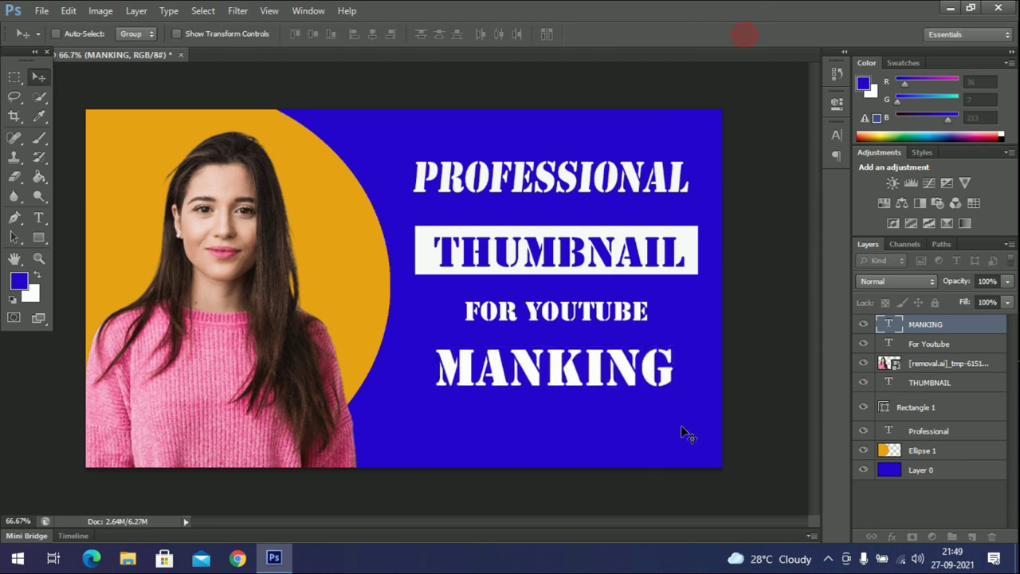
Add a drop shadow to the MANKING text with 100% opacity, 10 px distance and 5% spread.
{"action": "right_click", "coordinate": [920, 334]}
{"action": "left_click", "coordinate": [820, 83]}
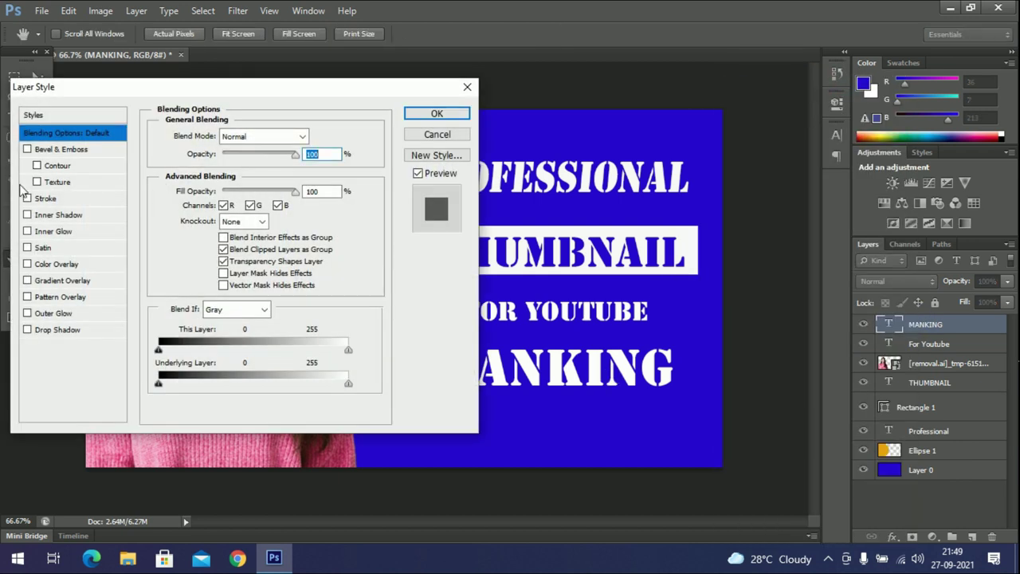
{"action": "left_click", "coordinate": [27, 329]}
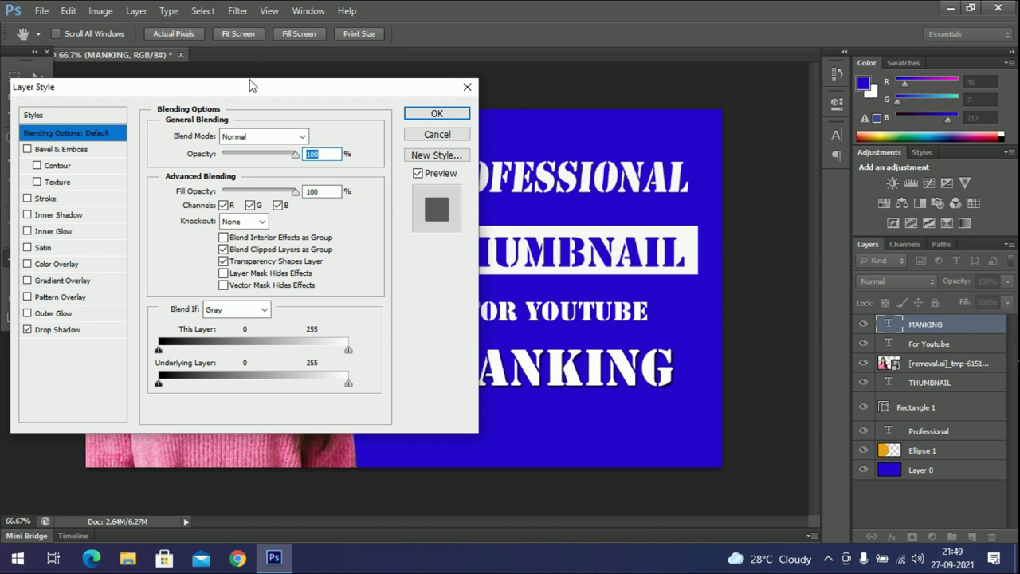
{"action": "left_click", "coordinate": [57, 329]}
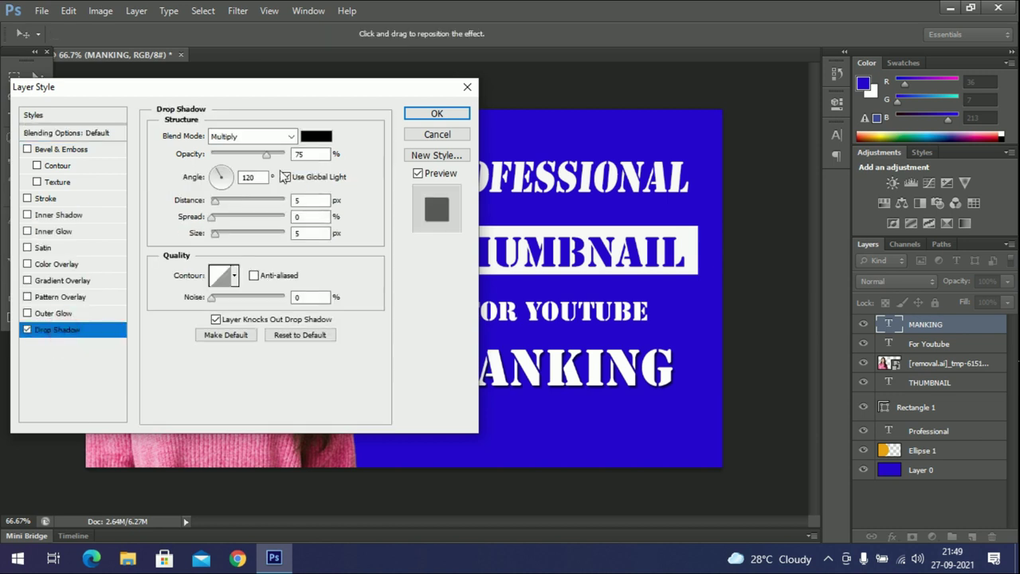
{"action": "left_click_drag", "start_coordinate": [267, 156], "coordinate": [376, 173]}
{"action": "left_click_drag", "start_coordinate": [213, 205], "coordinate": [223, 207]}
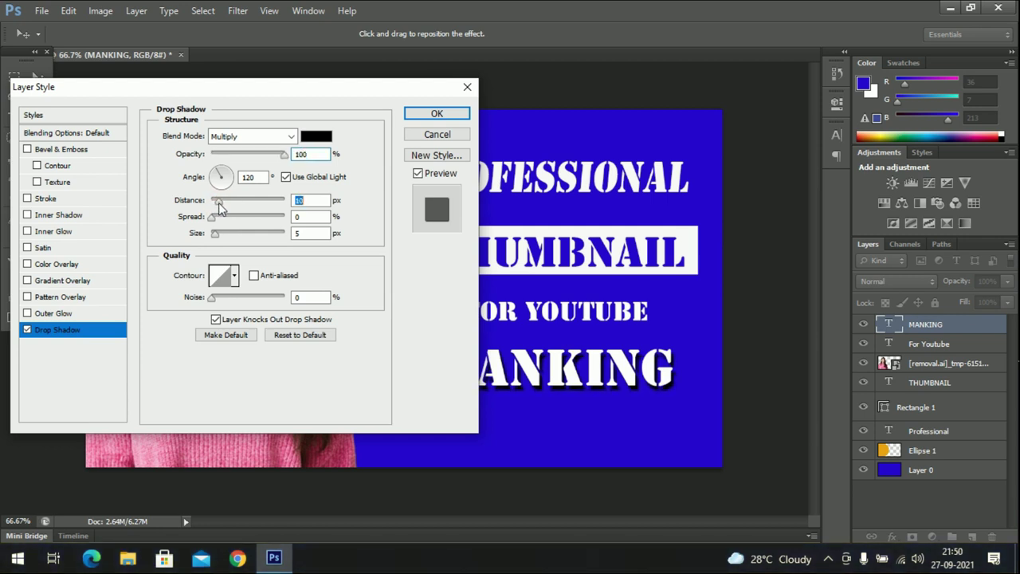
{"action": "left_click", "coordinate": [215, 217]}
{"action": "left_click_drag", "start_coordinate": [220, 221], "coordinate": [215, 225]}
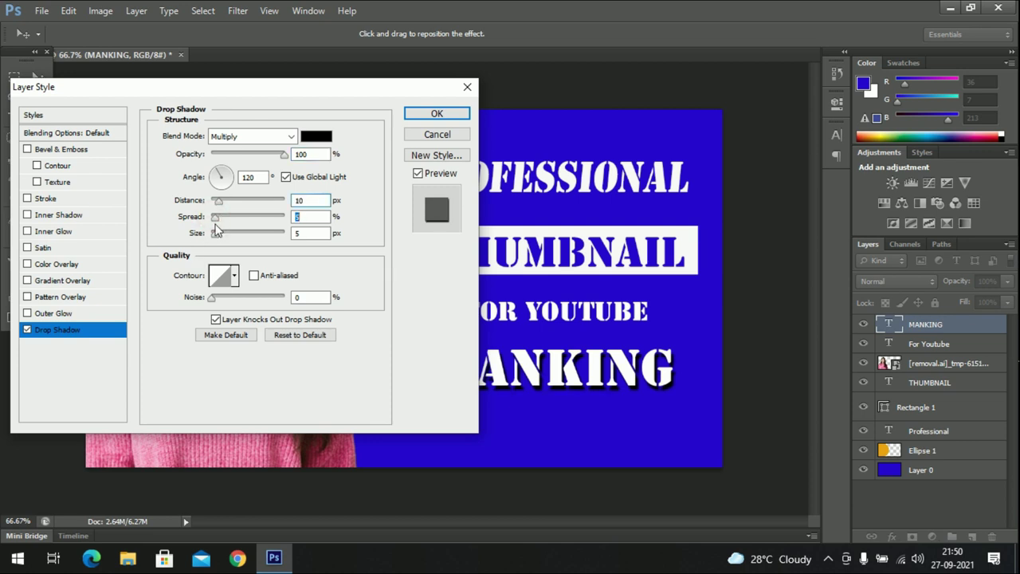
{"action": "left_click", "coordinate": [216, 233]}
{"action": "left_click", "coordinate": [437, 114]}
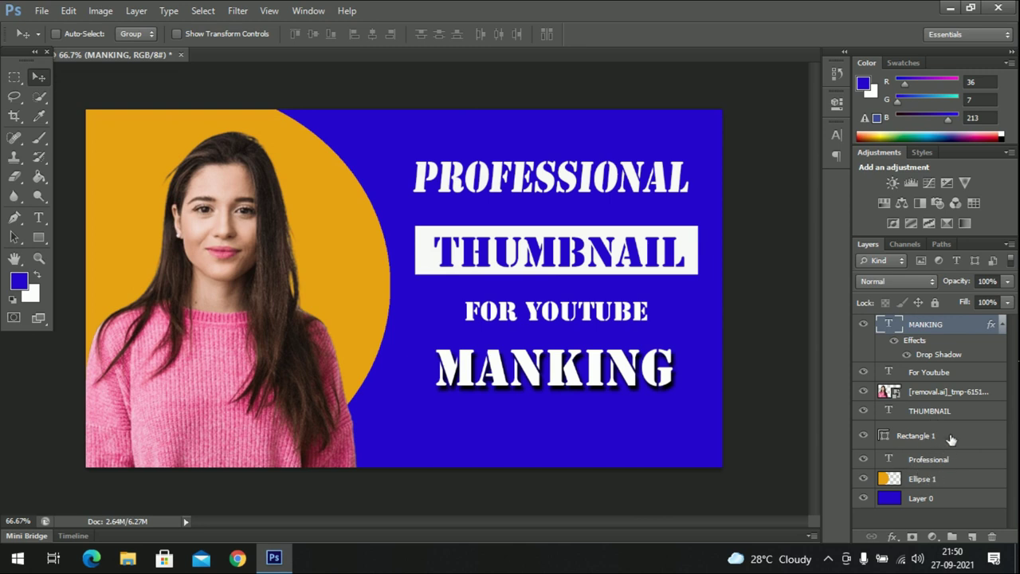
Give the For Youtube text a drop shadow with 100% opacity, 7 px distance, 21% spread and 8 px size.
{"action": "left_click", "coordinate": [947, 375]}
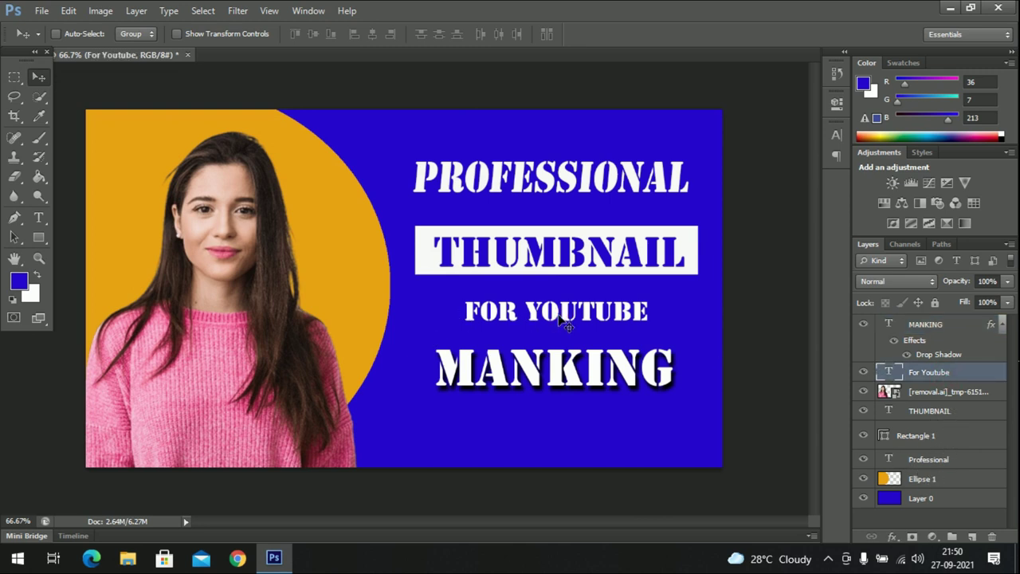
{"action": "right_click", "coordinate": [936, 376]}
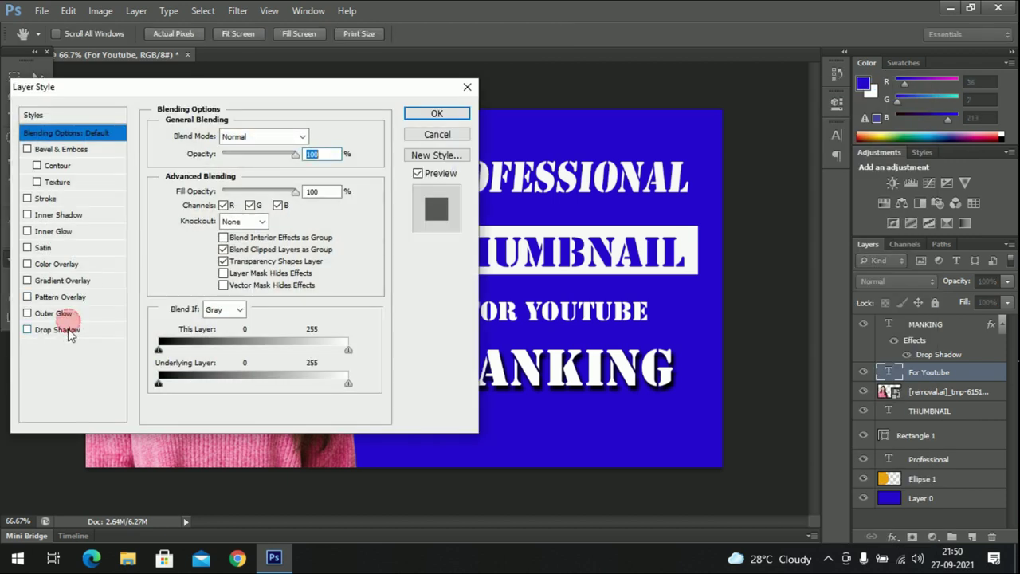
{"action": "left_click", "coordinate": [66, 329]}
{"action": "left_click_drag", "start_coordinate": [266, 153], "coordinate": [285, 154]}
{"action": "left_click_drag", "start_coordinate": [219, 201], "coordinate": [222, 230]}
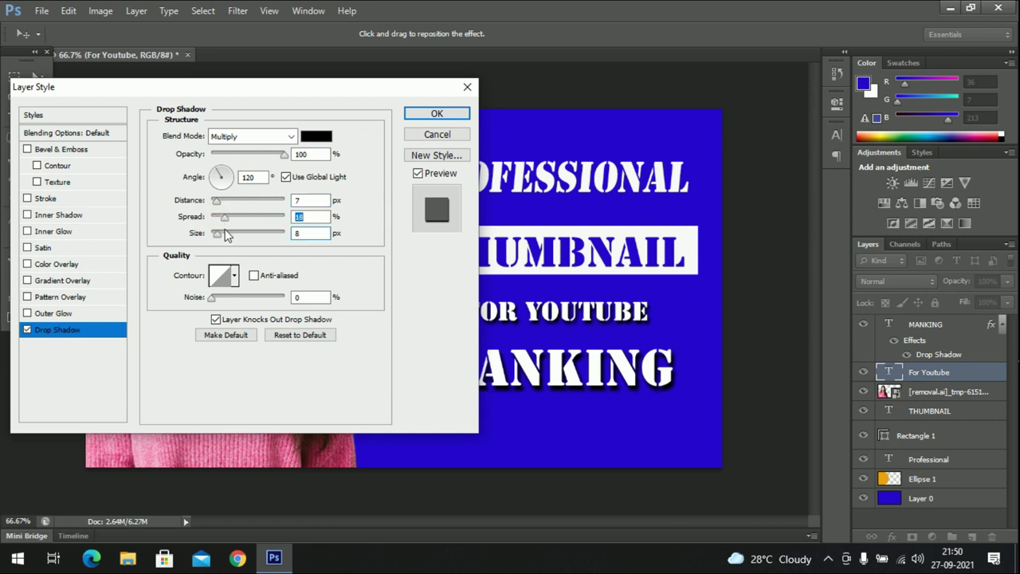
{"action": "left_click", "coordinate": [436, 113]}
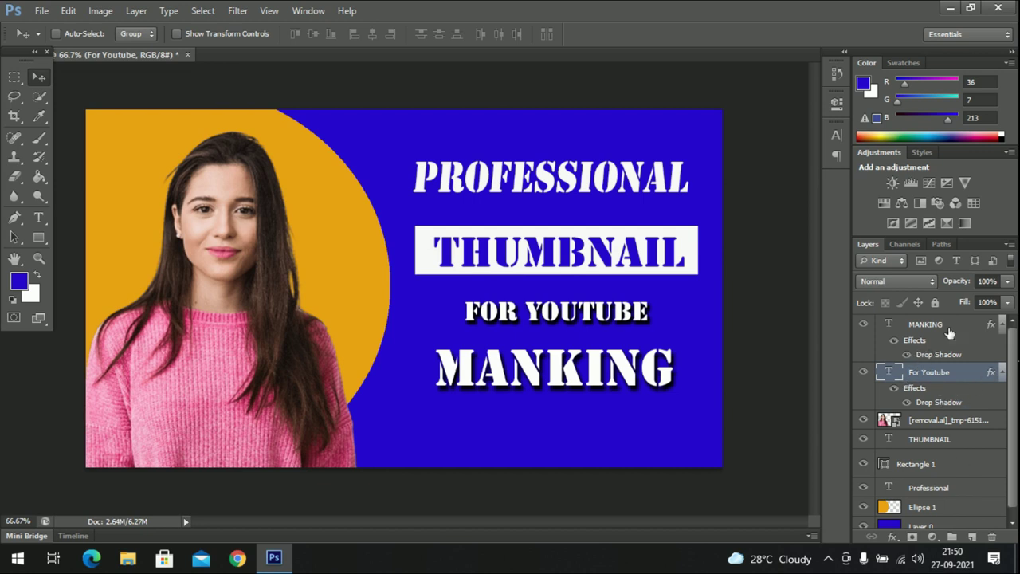
Copy the layer style of the For Youtube text layer.
{"action": "left_click", "coordinate": [922, 343]}
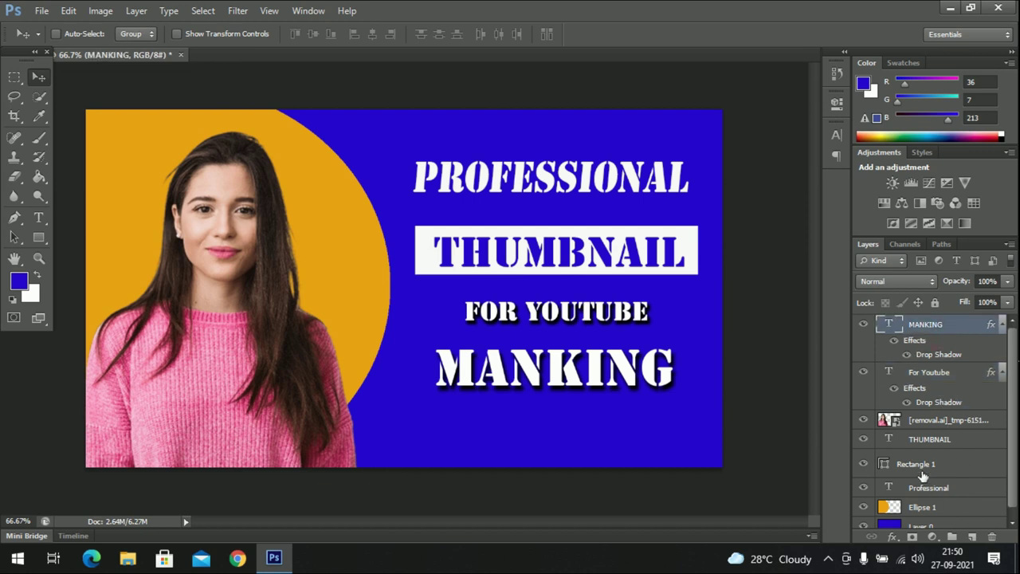
{"action": "left_click", "coordinate": [939, 403]}
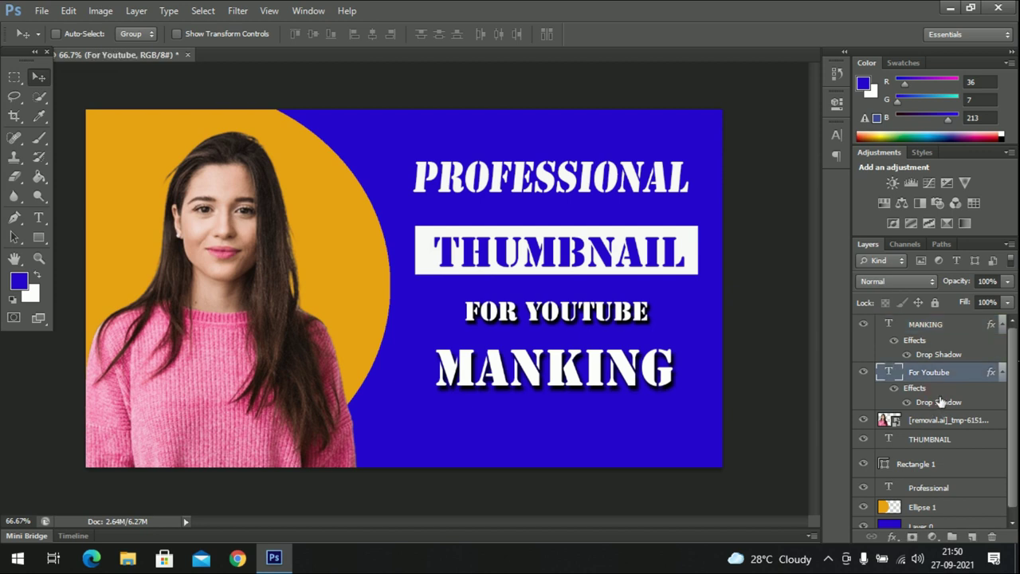
{"action": "right_click", "coordinate": [920, 393]}
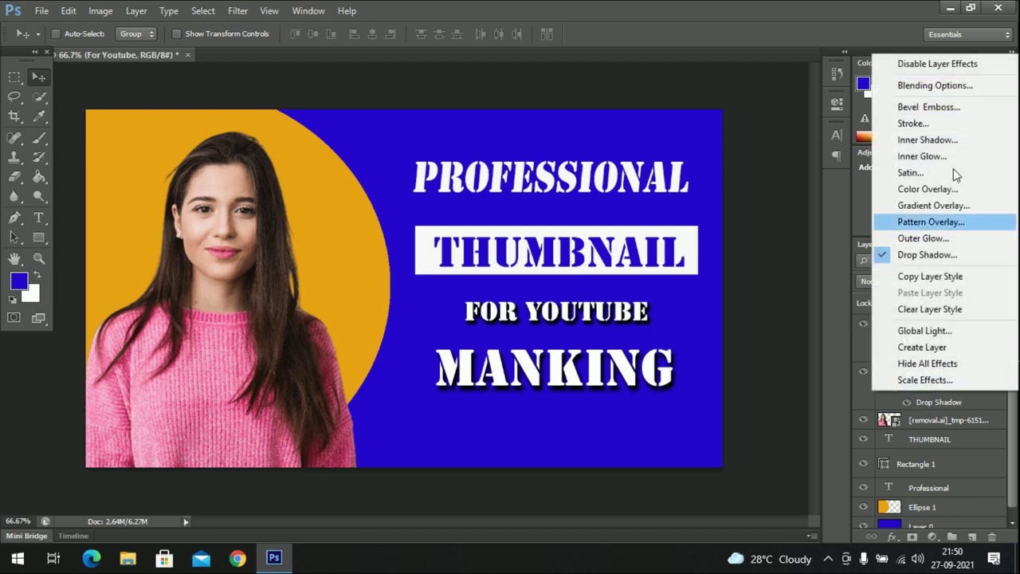
{"action": "left_click", "coordinate": [937, 277]}
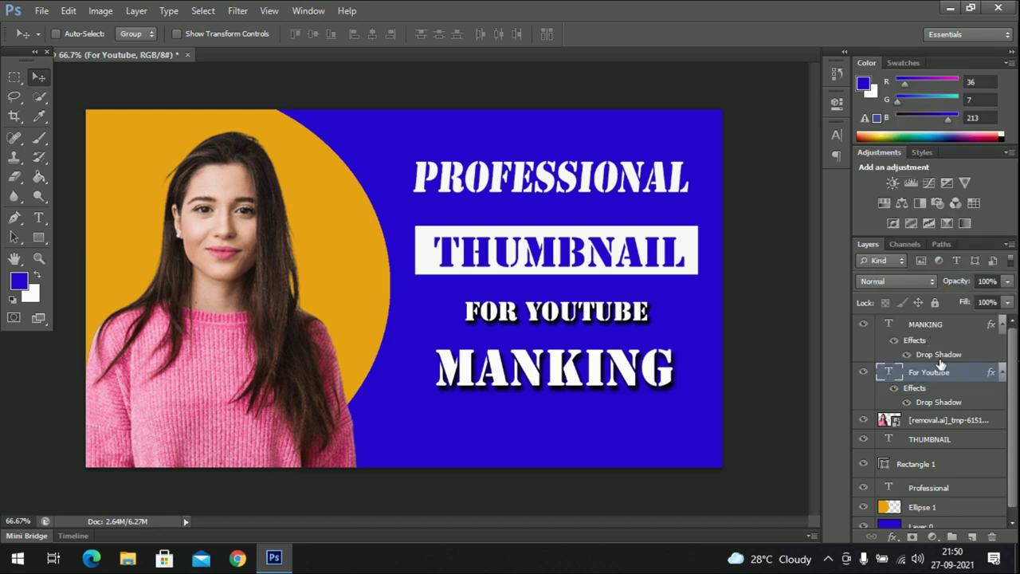
Paste the copied layer style onto the THUMBNAIL text and nudge the text slightly left within the white rectangle.
{"action": "left_click", "coordinate": [944, 441]}
{"action": "right_click", "coordinate": [944, 440]}
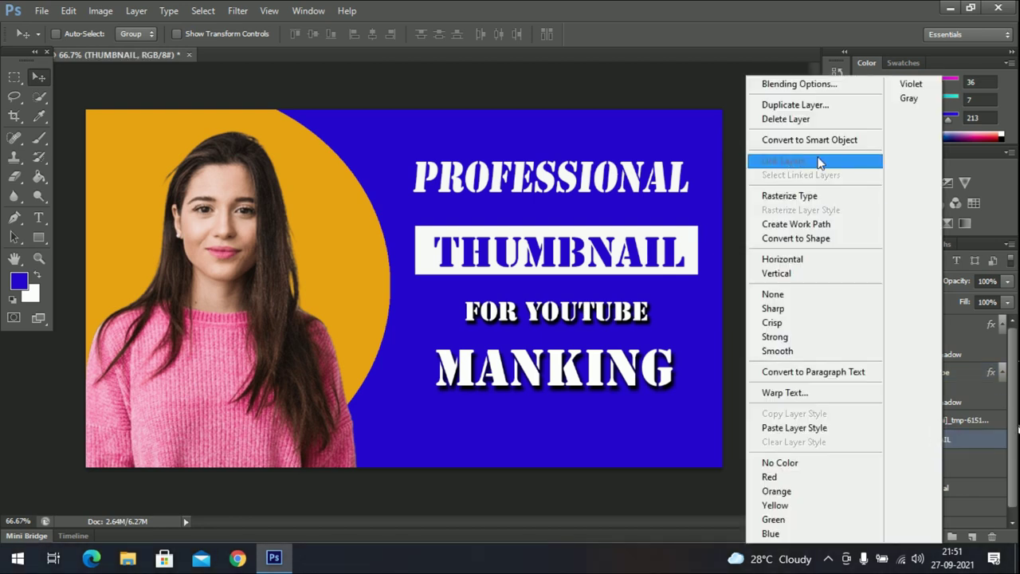
{"action": "left_click", "coordinate": [803, 428]}
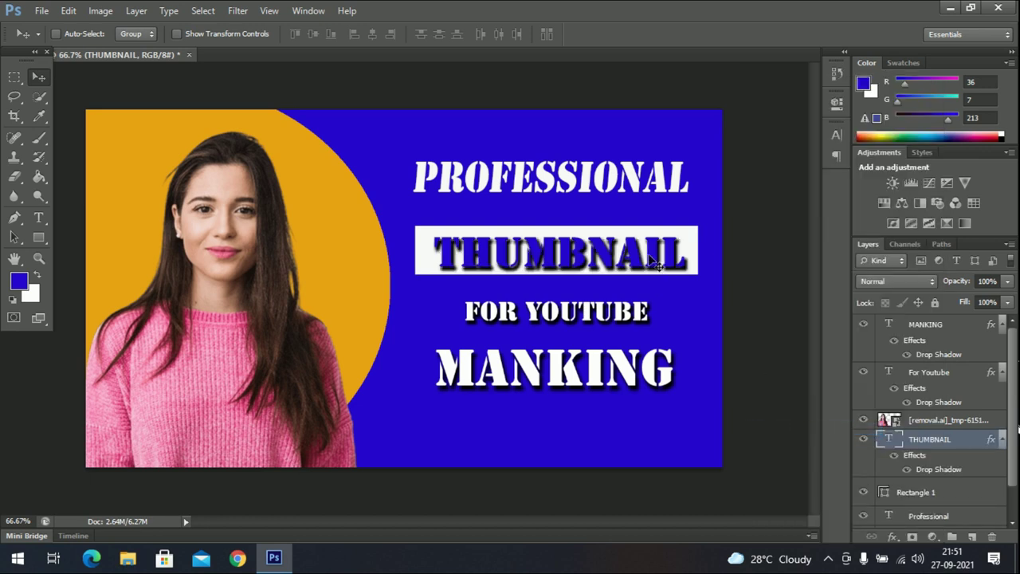
{"action": "left_click_drag", "start_coordinate": [650, 254], "coordinate": [646, 254]}
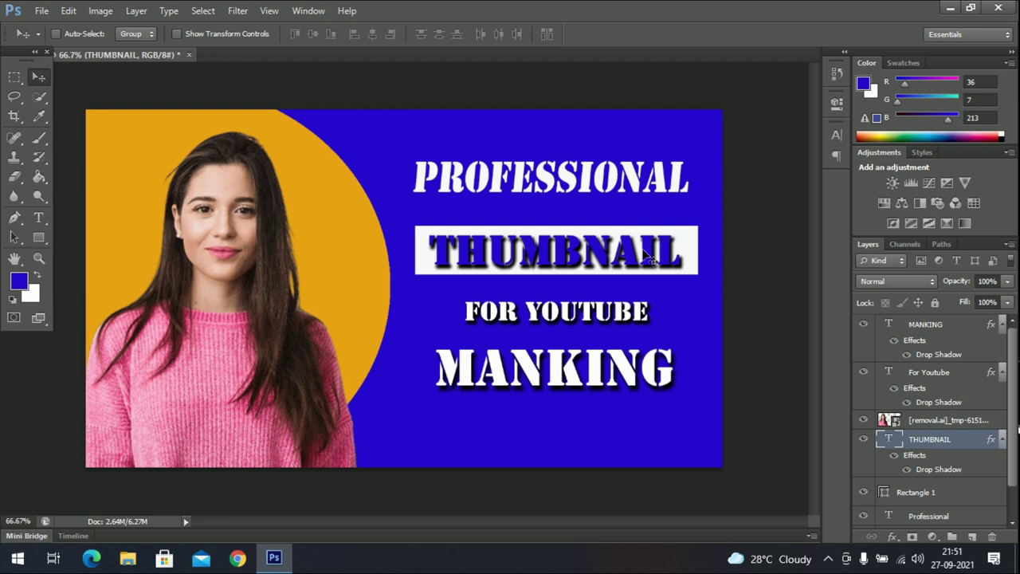
Paste the copied layer style onto the Professional text and nudge the text slightly down and right.
{"action": "scroll", "coordinate": [932, 488], "scroll_direction": "down", "scroll_amount": 2}
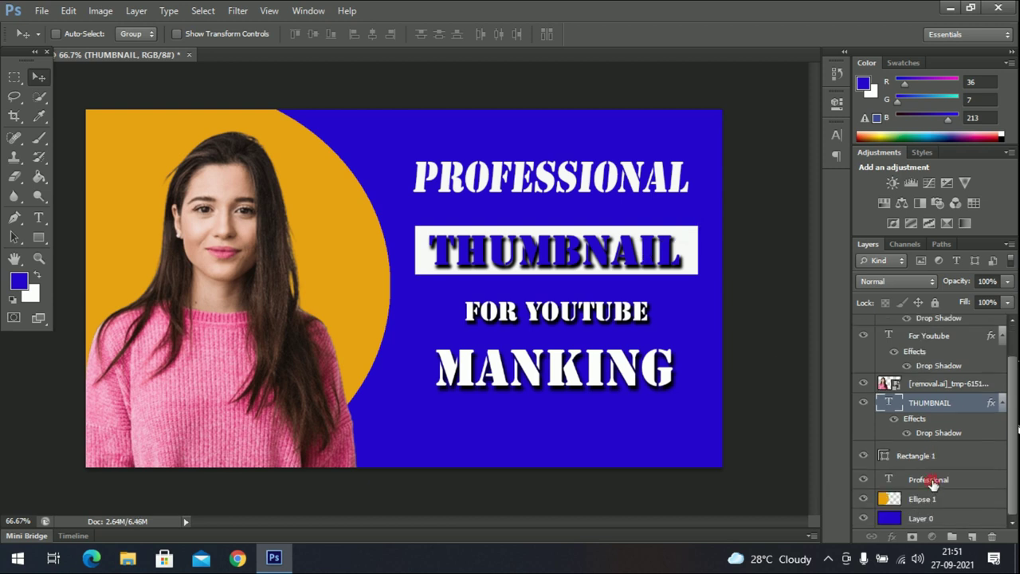
{"action": "right_click", "coordinate": [931, 482]}
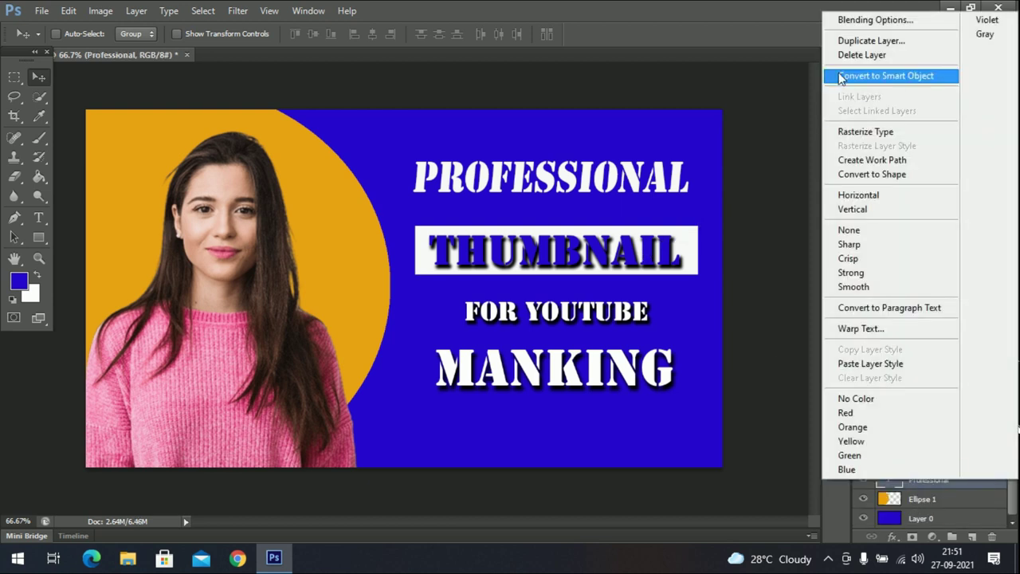
{"action": "left_click", "coordinate": [869, 349]}
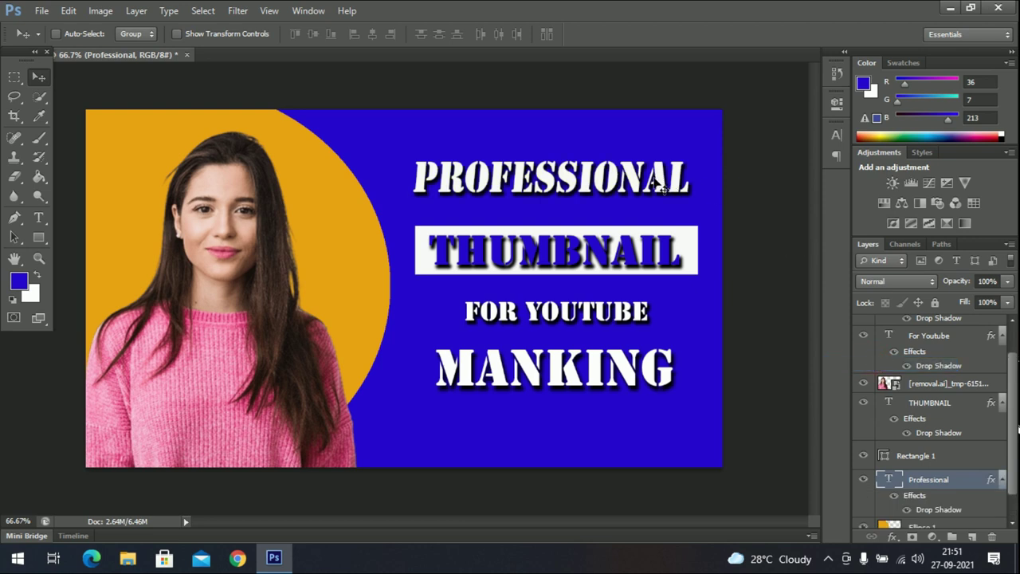
{"action": "left_click_drag", "start_coordinate": [604, 242], "coordinate": [607, 251]}
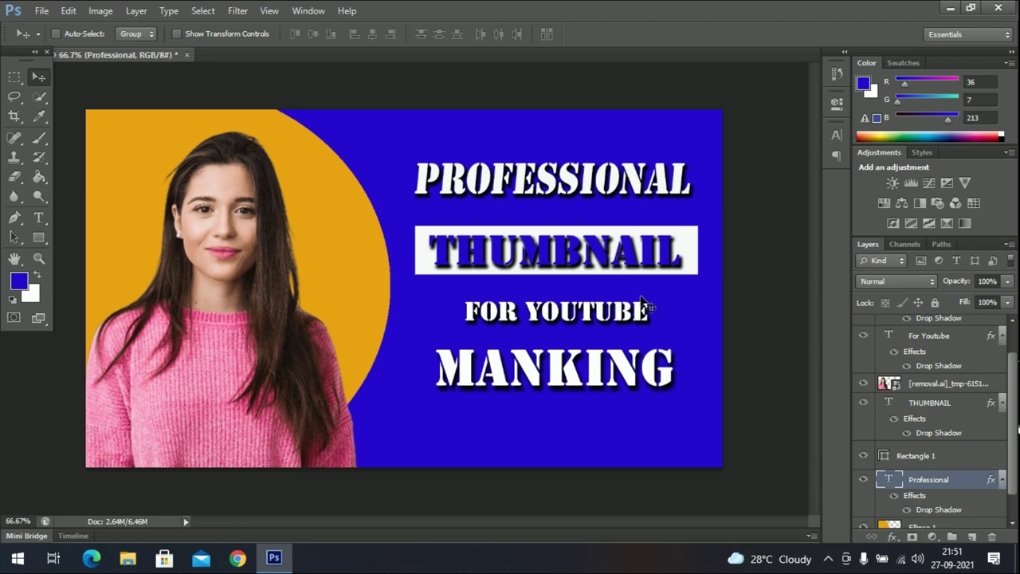
Nudge the THUMBNAIL text slightly and set its drop shadow to 9 px distance, 16% spread and 7 px size.
{"action": "left_click", "coordinate": [948, 408]}
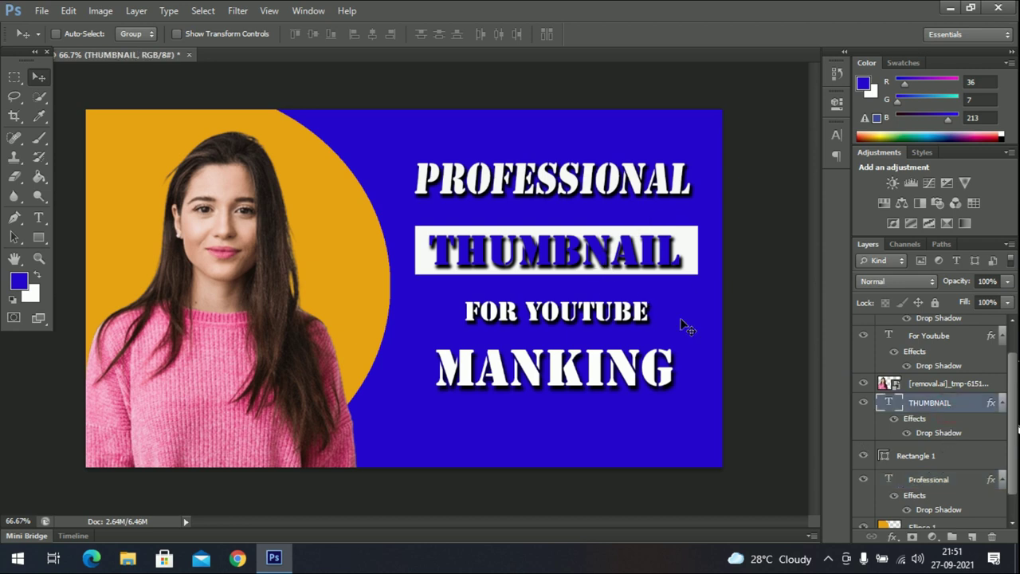
{"action": "left_click_drag", "start_coordinate": [646, 261], "coordinate": [640, 257]}
{"action": "right_click", "coordinate": [924, 405]}
{"action": "left_click", "coordinate": [814, 89]}
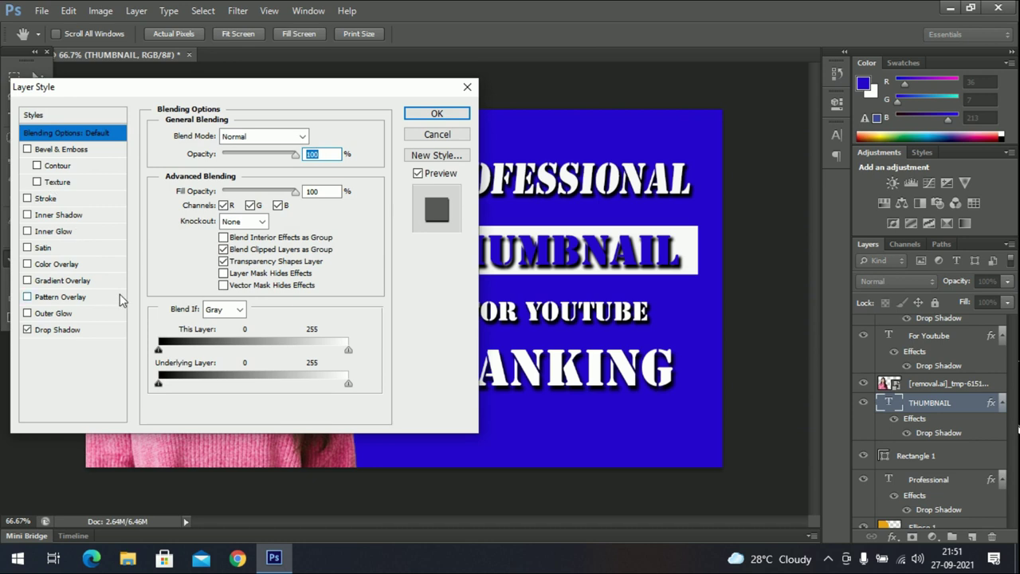
{"action": "left_click", "coordinate": [27, 150]}
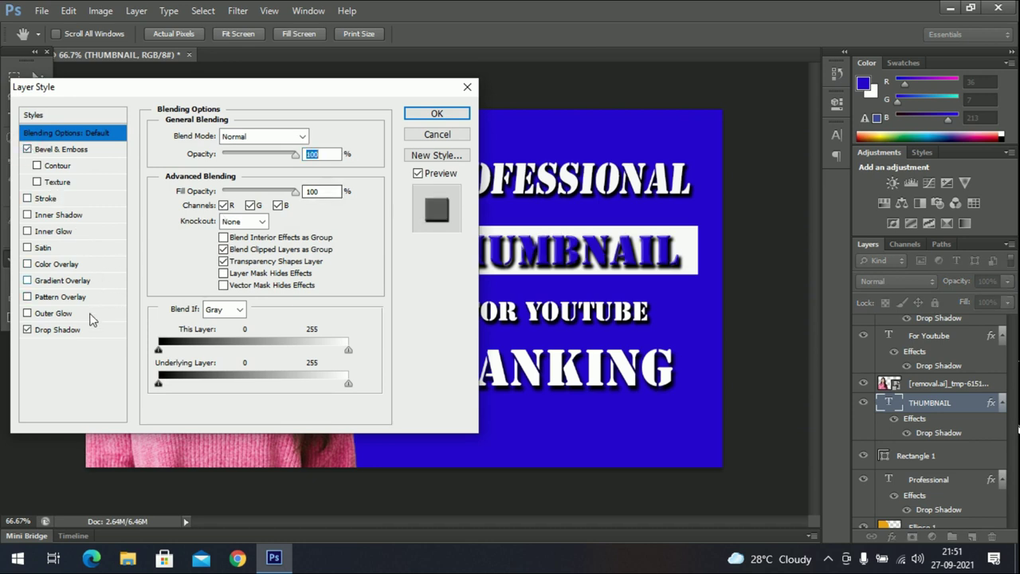
{"action": "left_click", "coordinate": [26, 151]}
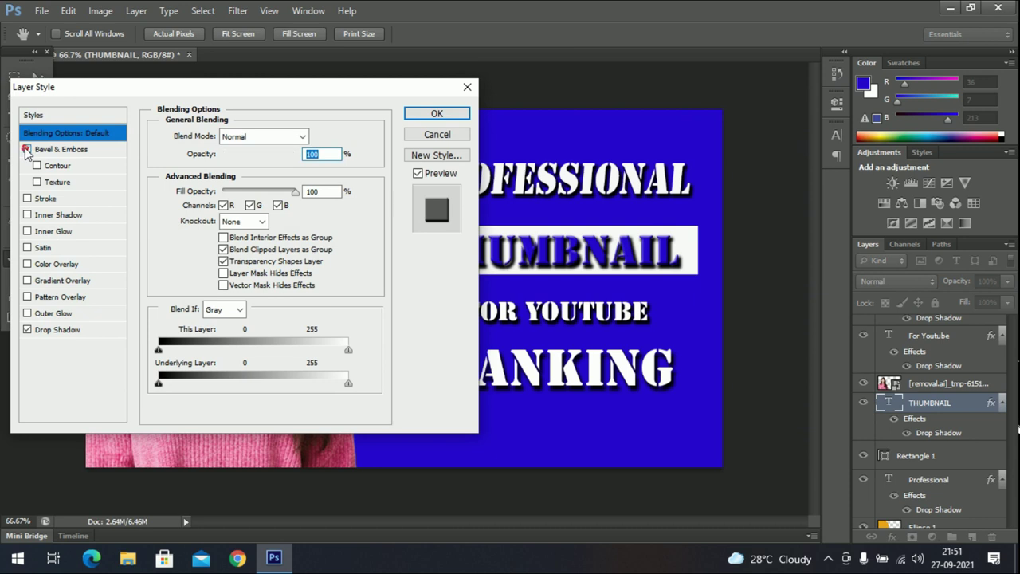
{"action": "left_click", "coordinate": [81, 329]}
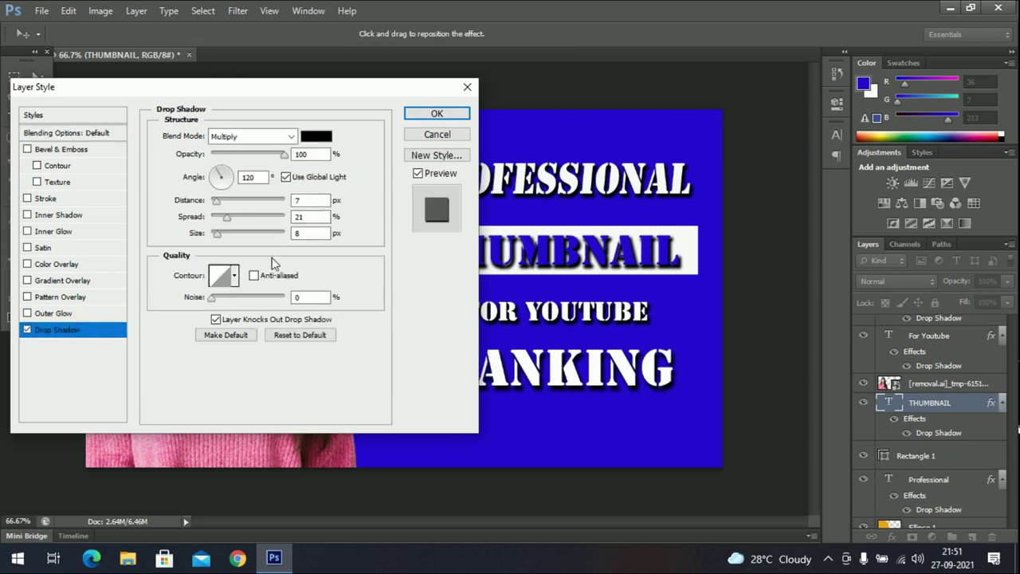
{"action": "mouse_move", "coordinate": [225, 222]}
{"action": "left_mouse_down"}
{"action": "mouse_move", "coordinate": [217, 240]}
{"action": "mouse_move", "coordinate": [220, 215]}
{"action": "left_mouse_up"}
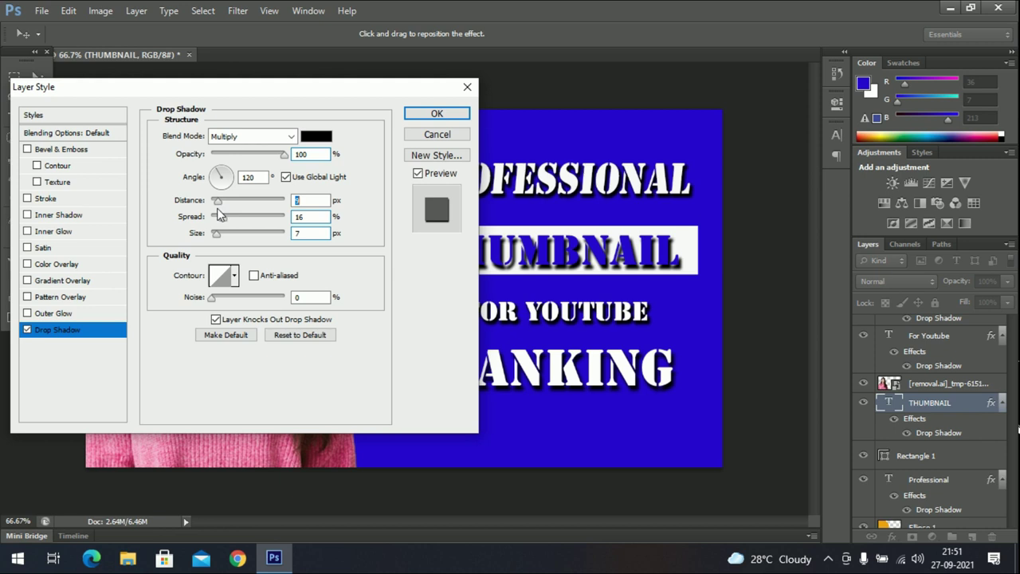
Add a Bevel & Emboss effect to the THUMBNAIL text with 123% depth, a -80° shading angle and 0° altitude.
{"action": "left_click", "coordinate": [75, 151]}
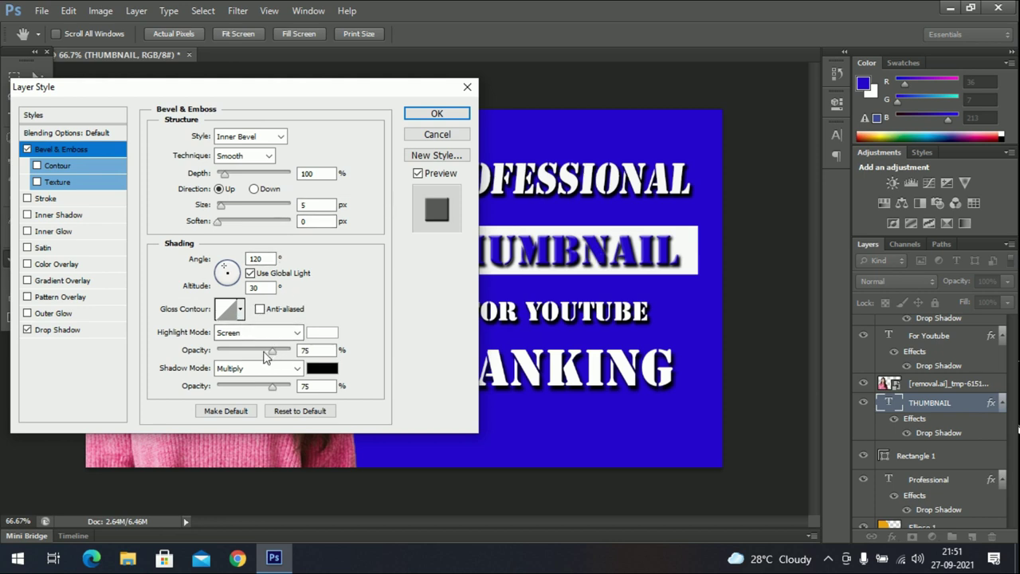
{"action": "left_click_drag", "start_coordinate": [224, 177], "coordinate": [229, 187]}
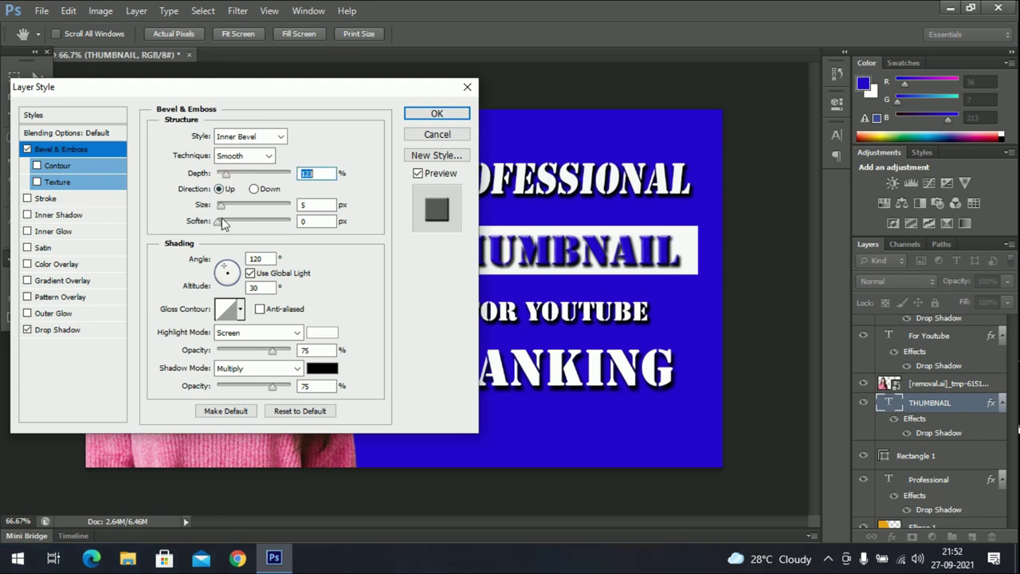
{"action": "left_click_drag", "start_coordinate": [230, 276], "coordinate": [259, 313]}
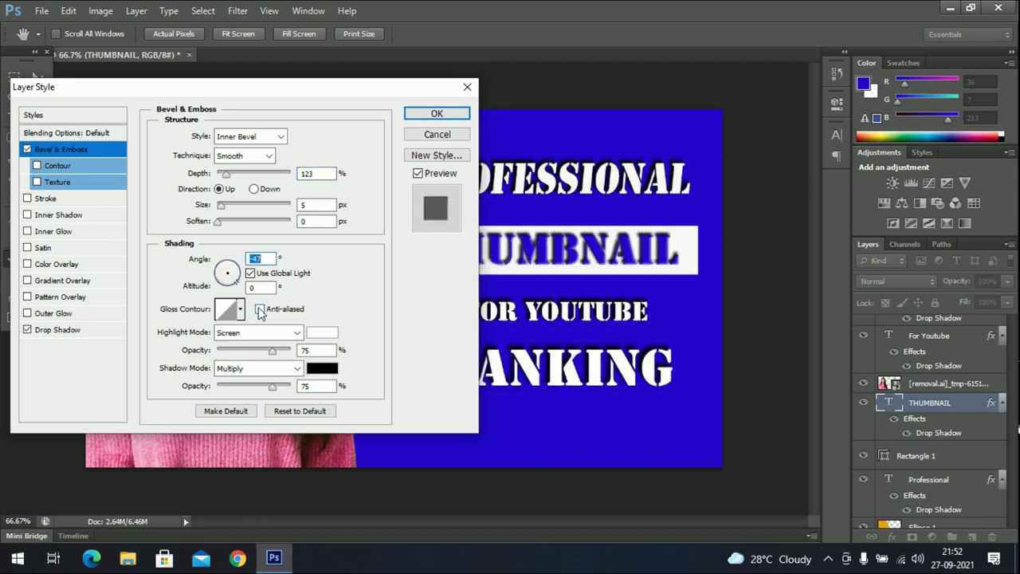
{"action": "left_click_drag", "start_coordinate": [239, 285], "coordinate": [230, 295]}
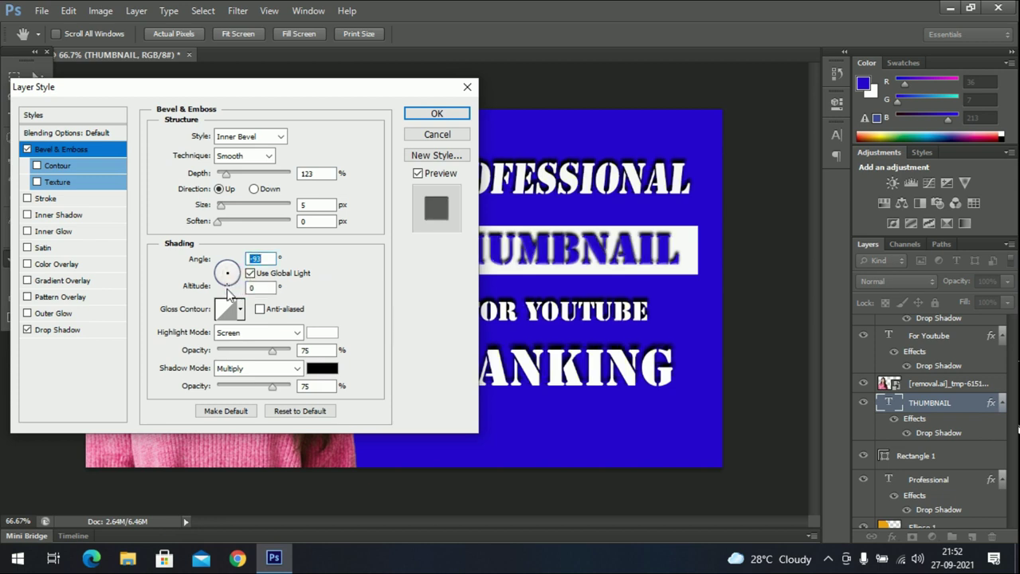
{"action": "left_click", "coordinate": [229, 292]}
{"action": "left_click", "coordinate": [230, 294]}
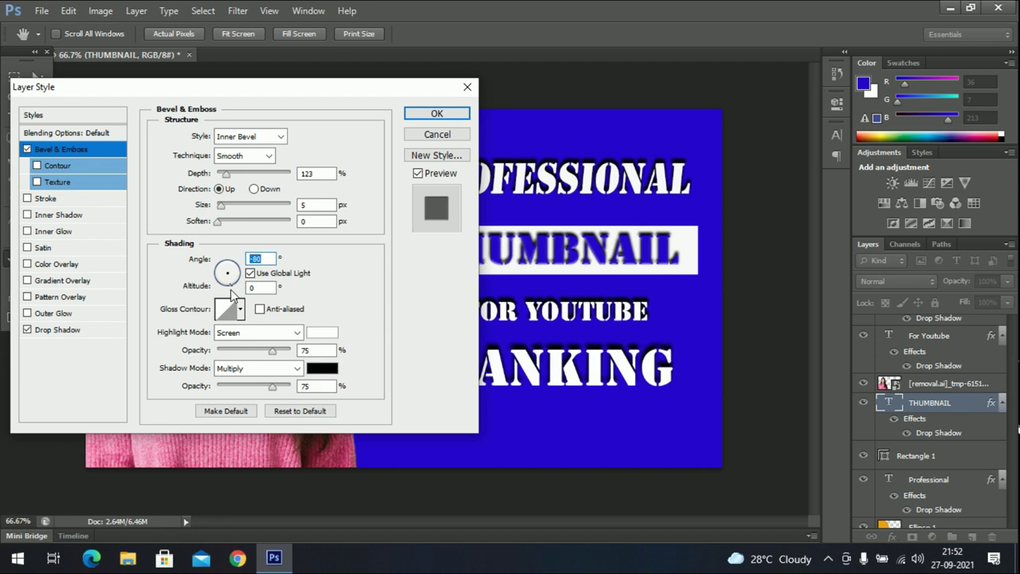
{"action": "left_click", "coordinate": [428, 112]}
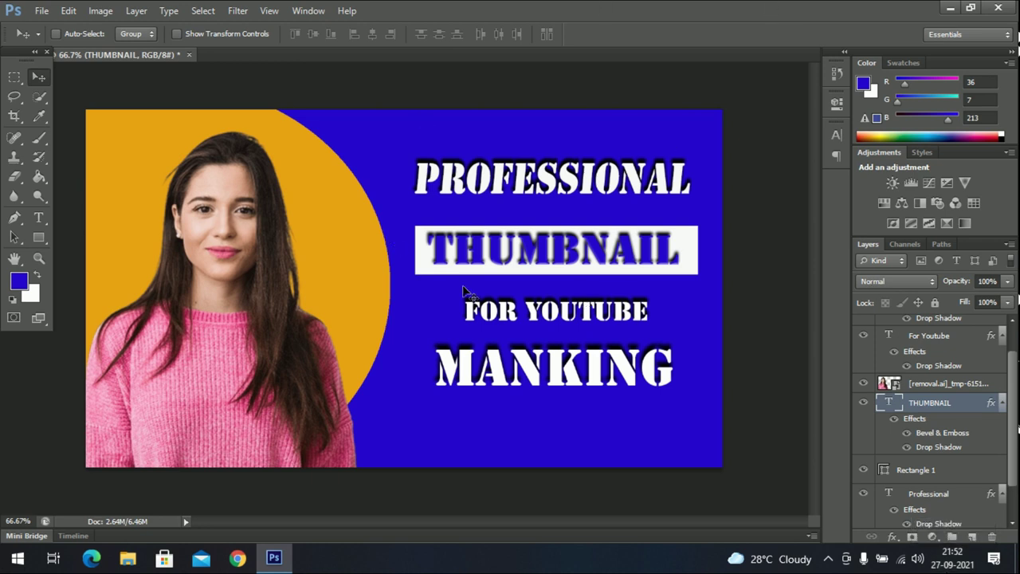
Start saving the thumbnail as a new file on the Desktop in JPEG format.
{"action": "left_click", "coordinate": [40, 13]}
{"action": "mouse_move", "coordinate": [102, 295]}
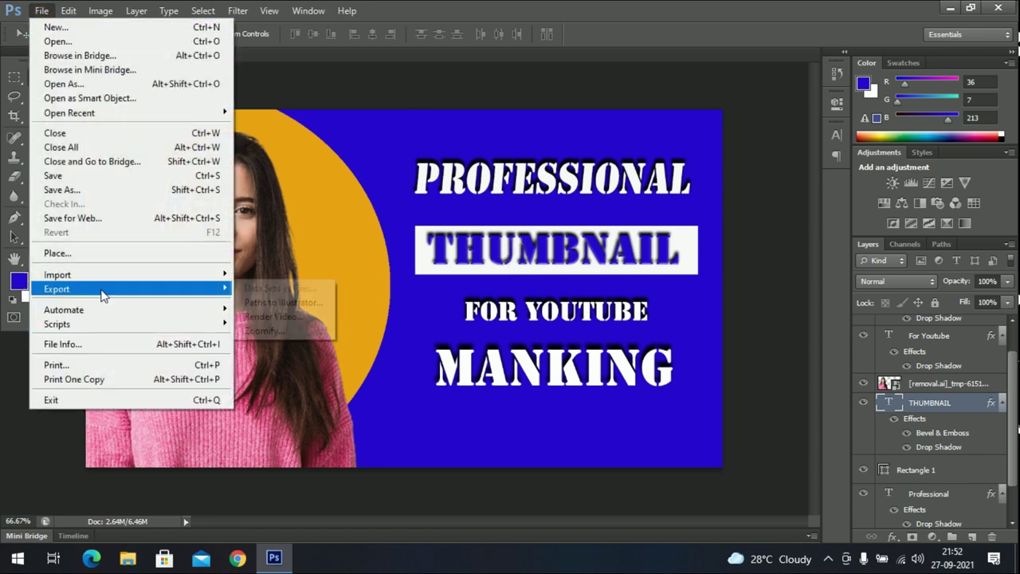
{"action": "left_click", "coordinate": [71, 192]}
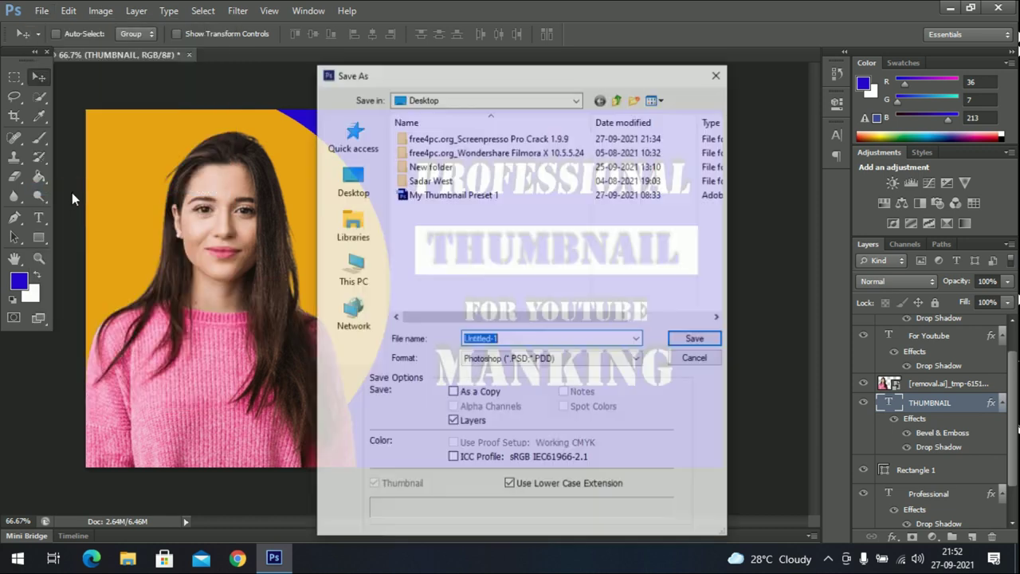
{"action": "left_click", "coordinate": [562, 360]}
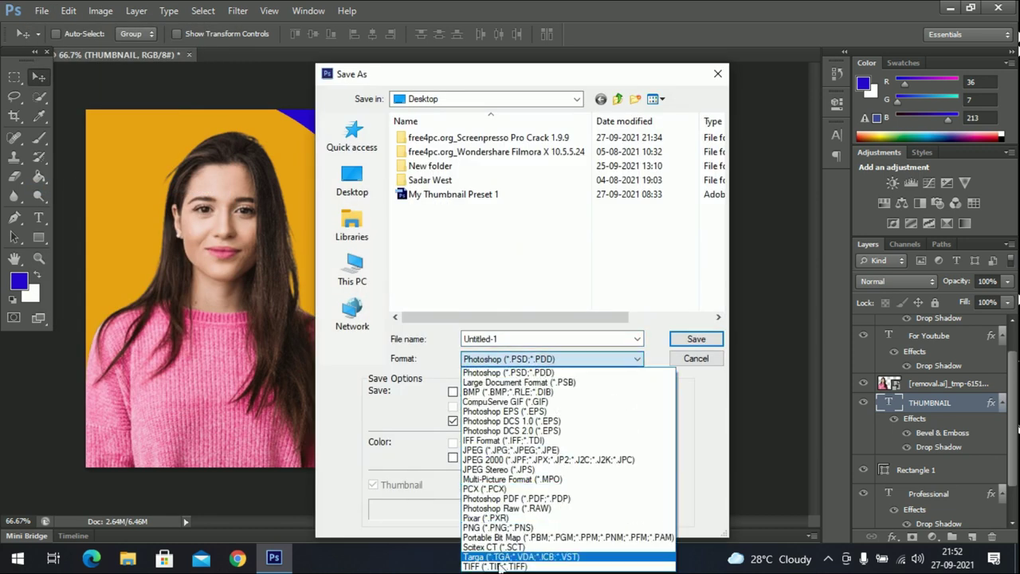
{"action": "left_click", "coordinate": [498, 450]}
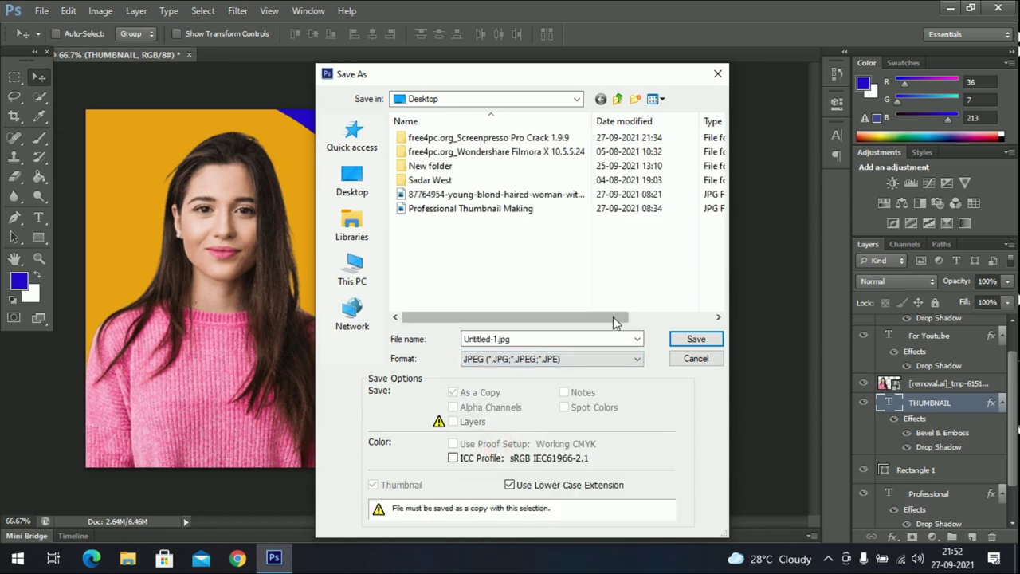
Name the file "How to Make Professional Youtube Tumbnail 2021 Bangla" and save it at JPEG quality 12.
{"action": "double_click", "coordinate": [531, 339]}
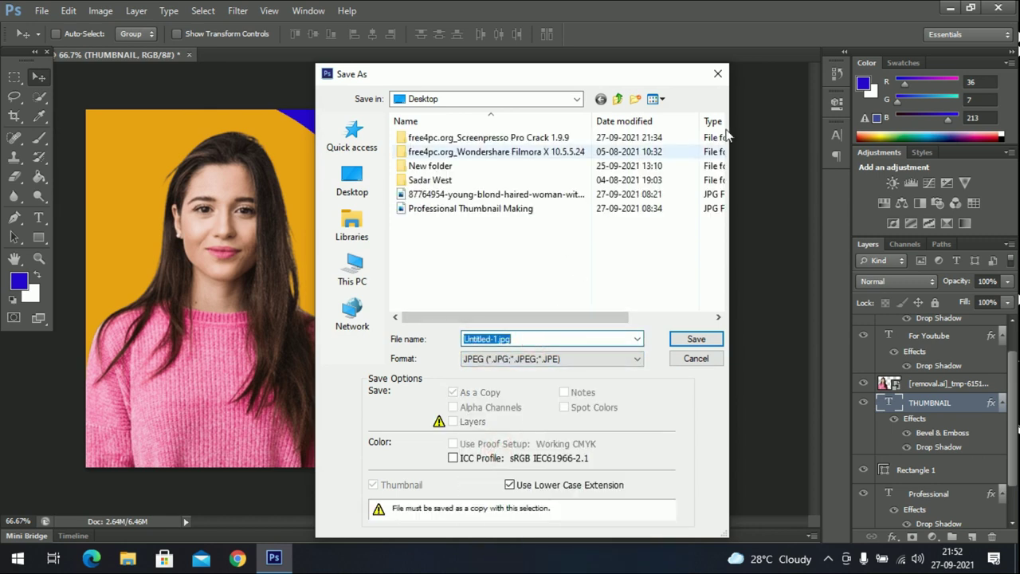
{"action": "left_click_drag", "start_coordinate": [628, 74], "coordinate": [385, 104]}
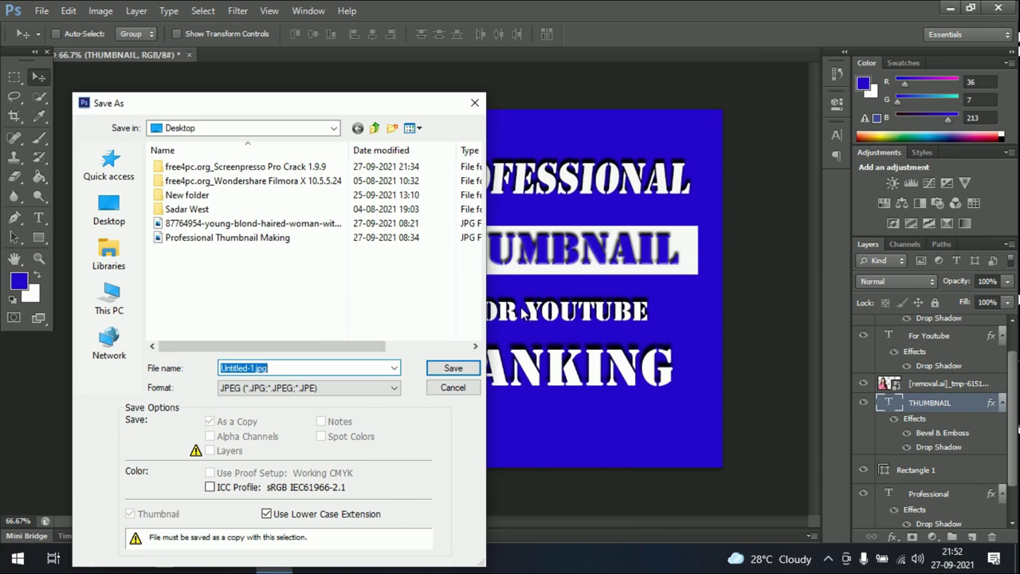
{"action": "type", "text": "H"}
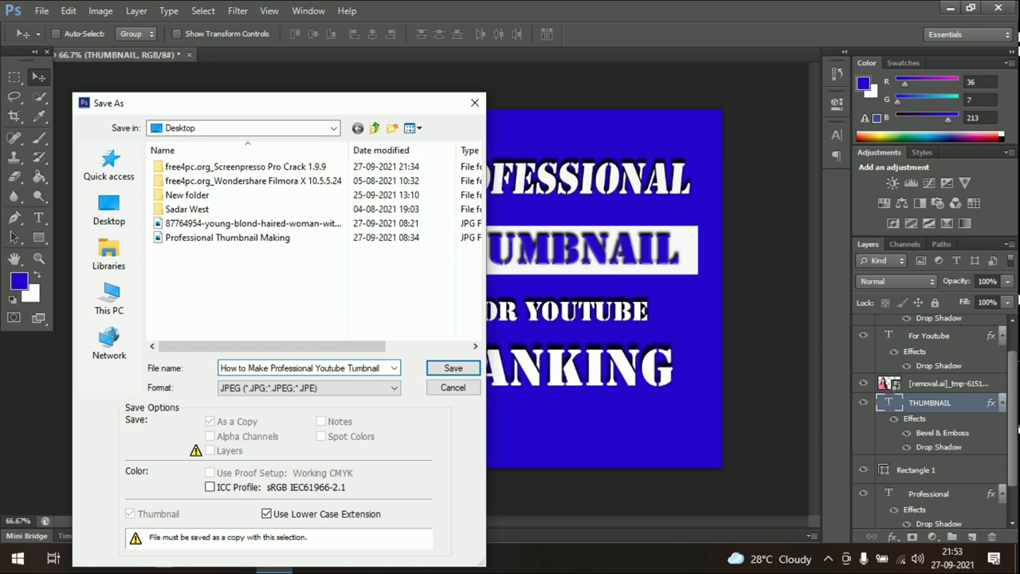
{"action": "type", "text": "2021"}
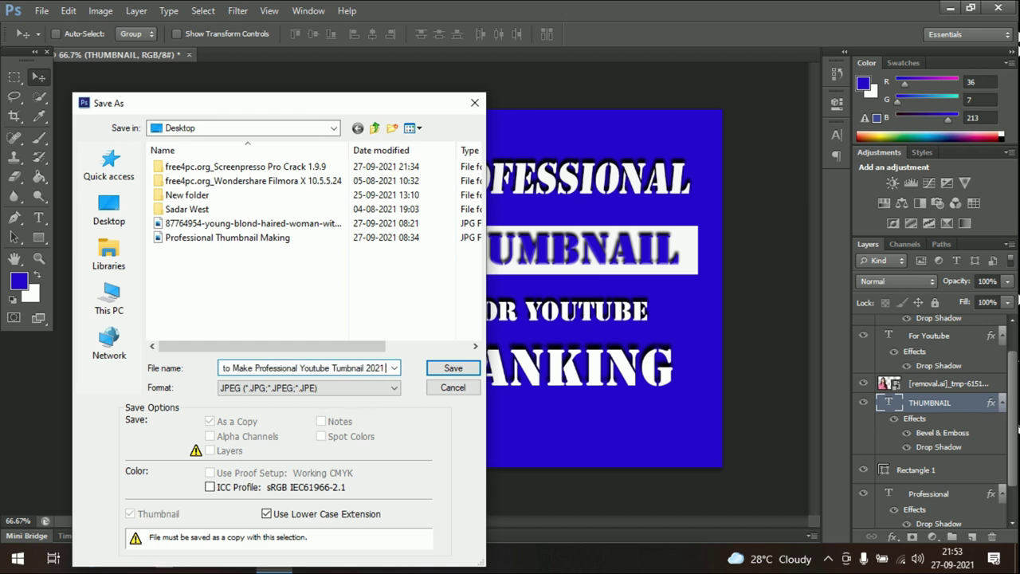
{"action": "type", "text": " Bangla"}
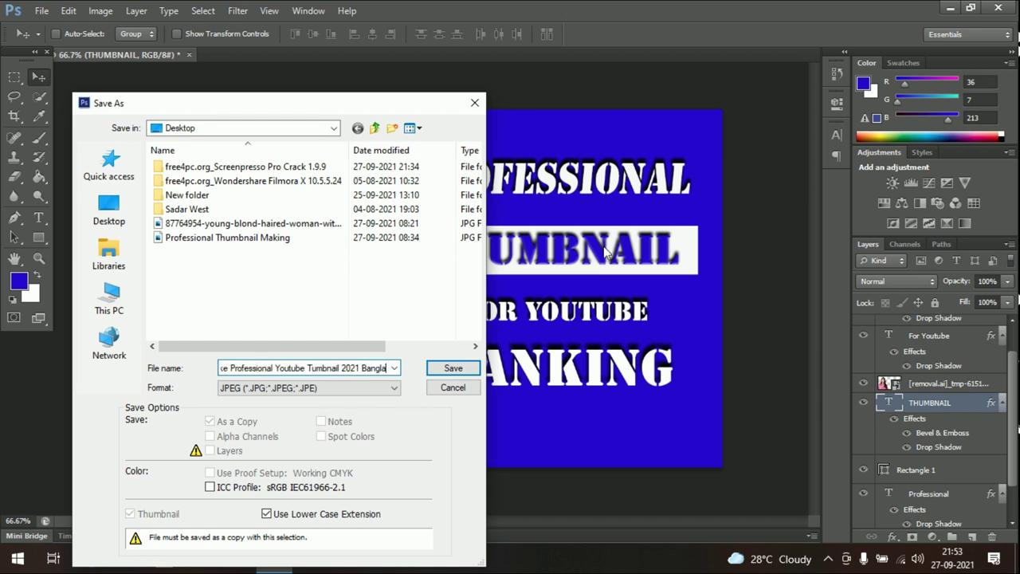
{"action": "left_click", "coordinate": [454, 371]}
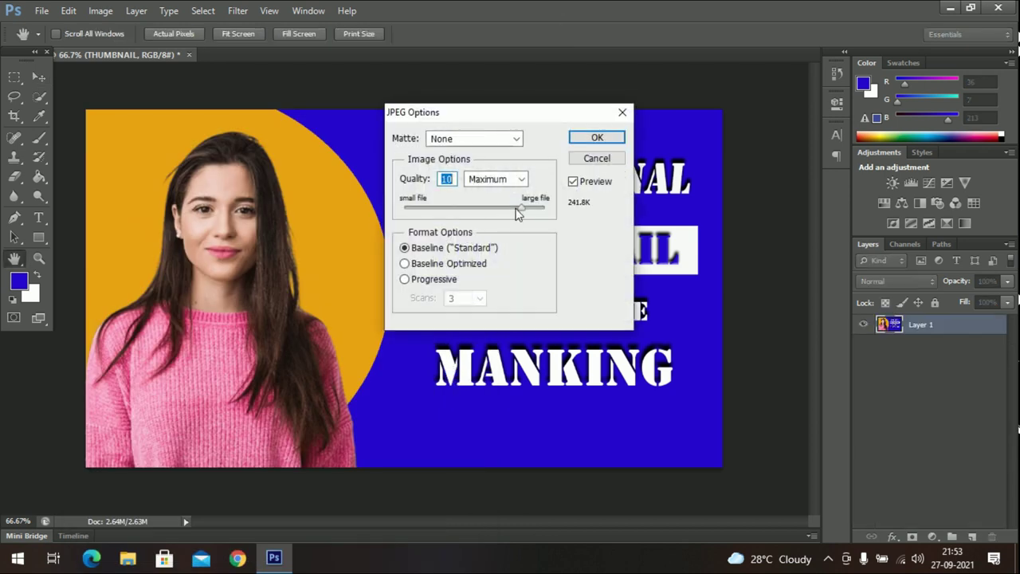
{"action": "left_click_drag", "start_coordinate": [521, 207], "coordinate": [545, 207]}
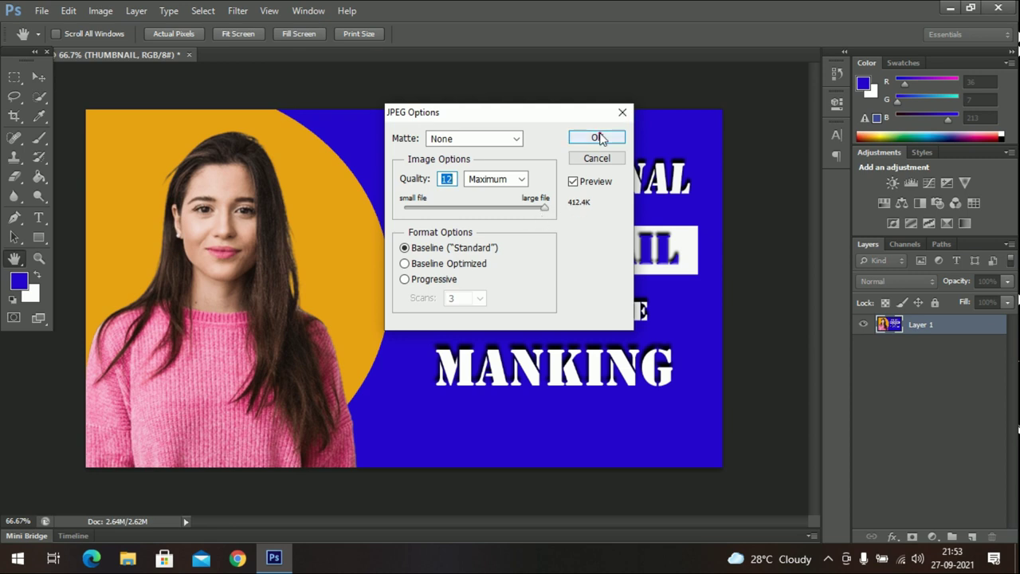
{"action": "left_click", "coordinate": [597, 138]}
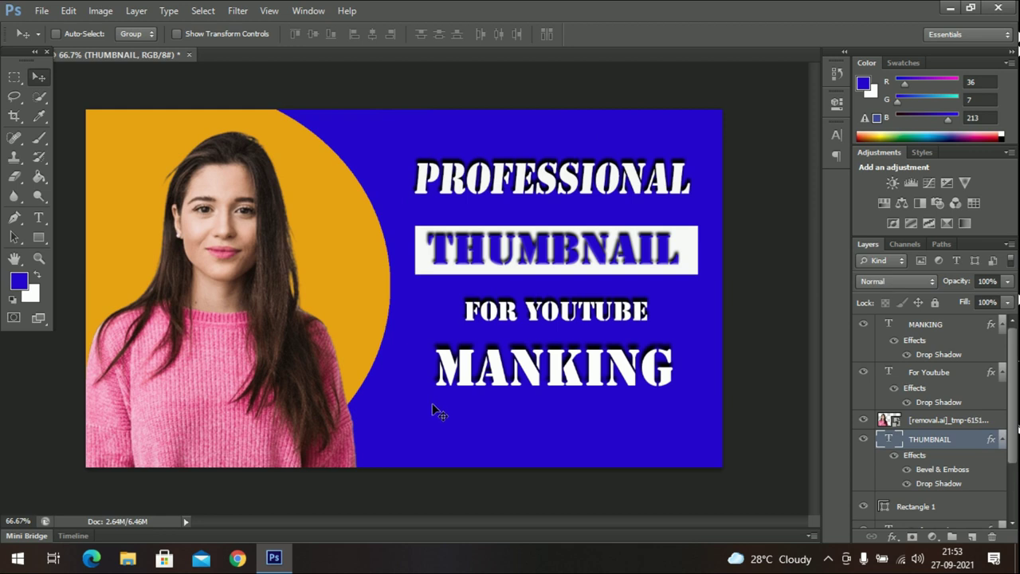
Close Photoshop without saving the layered document.
{"action": "left_click", "coordinate": [998, 7]}
{"action": "left_click", "coordinate": [530, 223]}
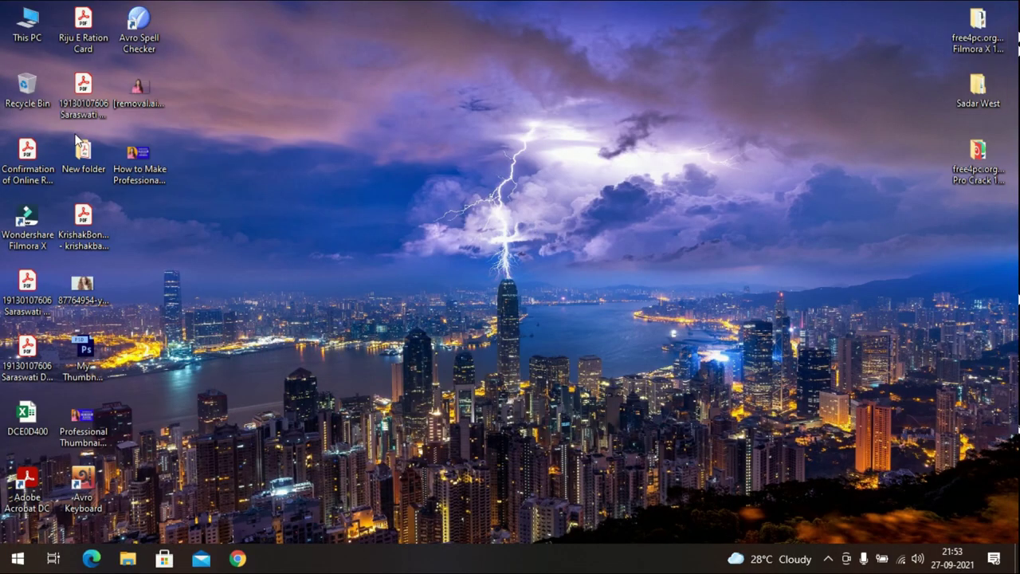
Copy the file name of the exported thumbnail JPG on the desktop, keeping its name as it is.
{"action": "left_click", "coordinate": [133, 182]}
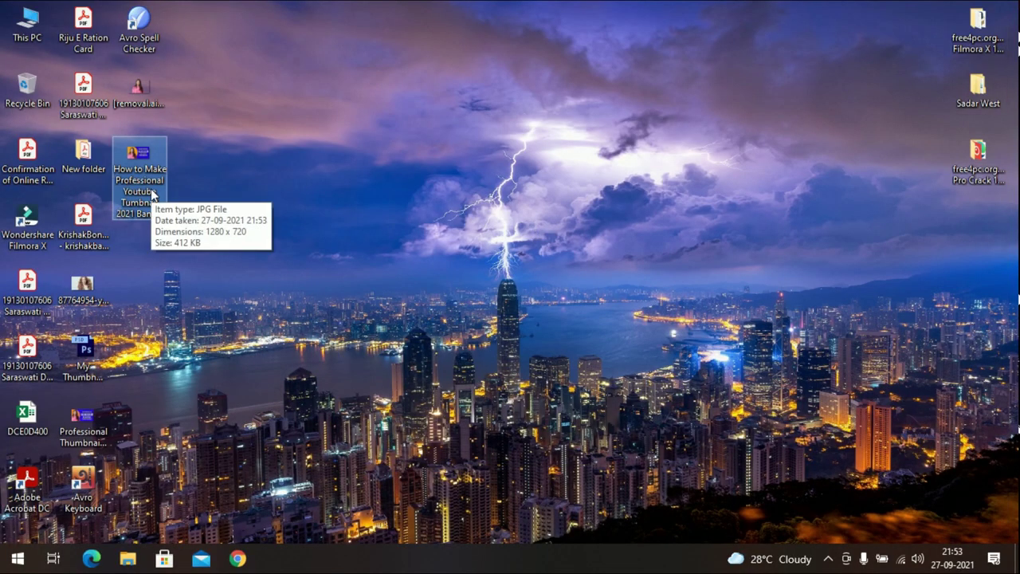
{"action": "key", "text": "XF86AudioLowerVolume"}
{"action": "key", "text": "F2"}
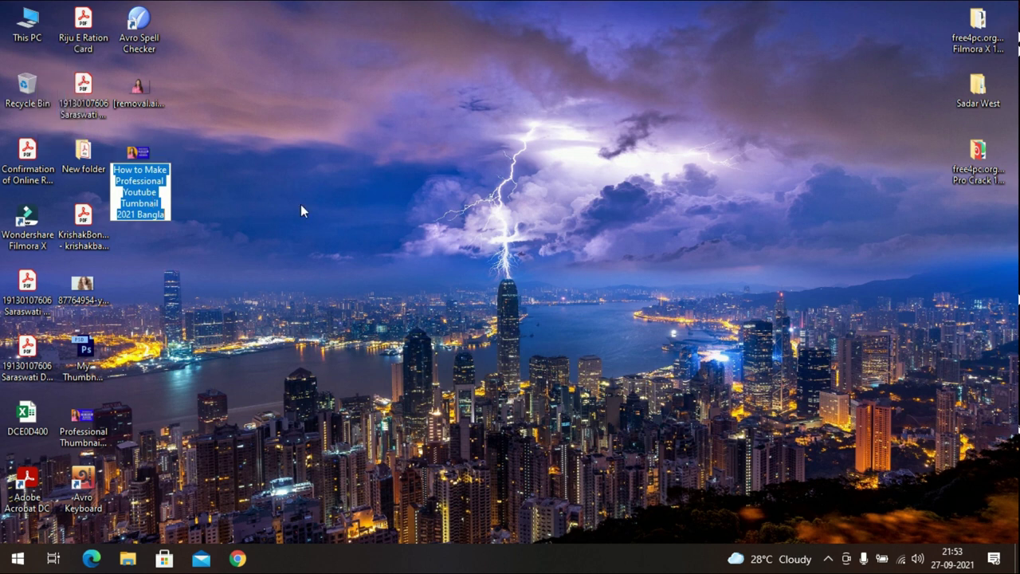
{"action": "key", "text": "Return"}
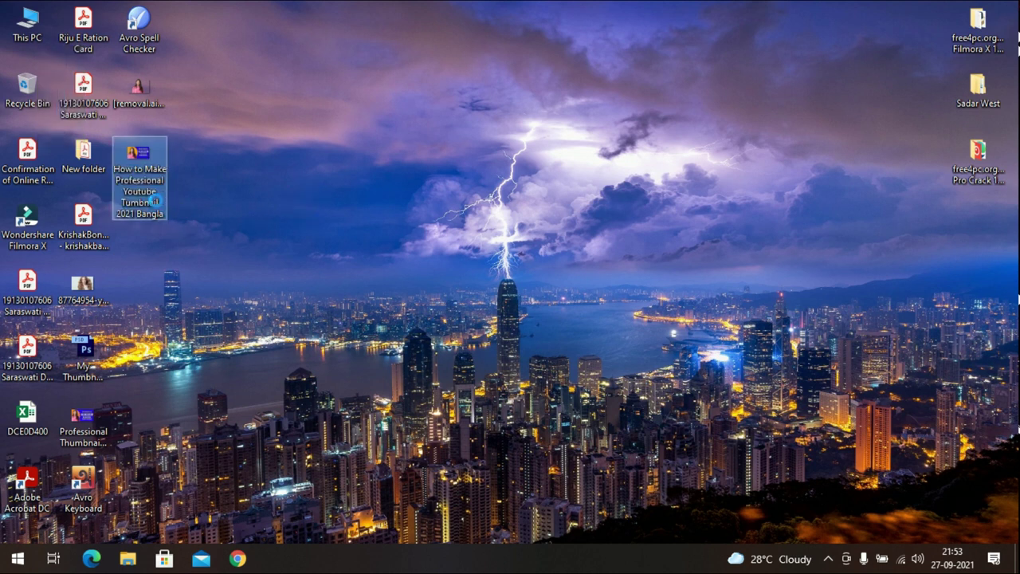
{"action": "right_click", "coordinate": [158, 208]}
{"action": "left_click", "coordinate": [229, 531]}
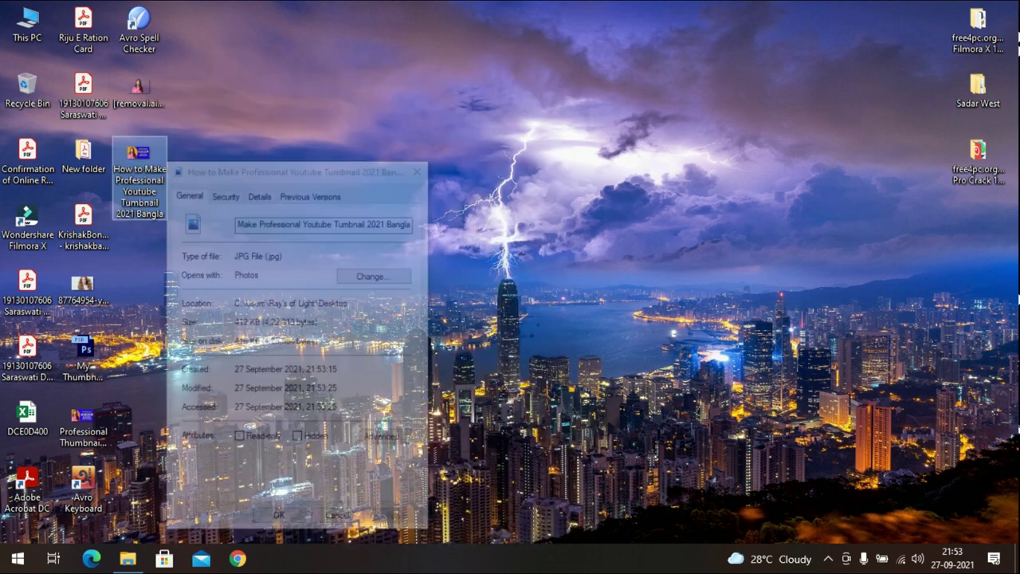
{"action": "left_click", "coordinate": [419, 166]}
Paste "How to Make Professional Youtube Tumbnail 2021 Bangla" as the Title in the exported JPG's detailed file properties.
{"action": "right_click", "coordinate": [143, 185]}
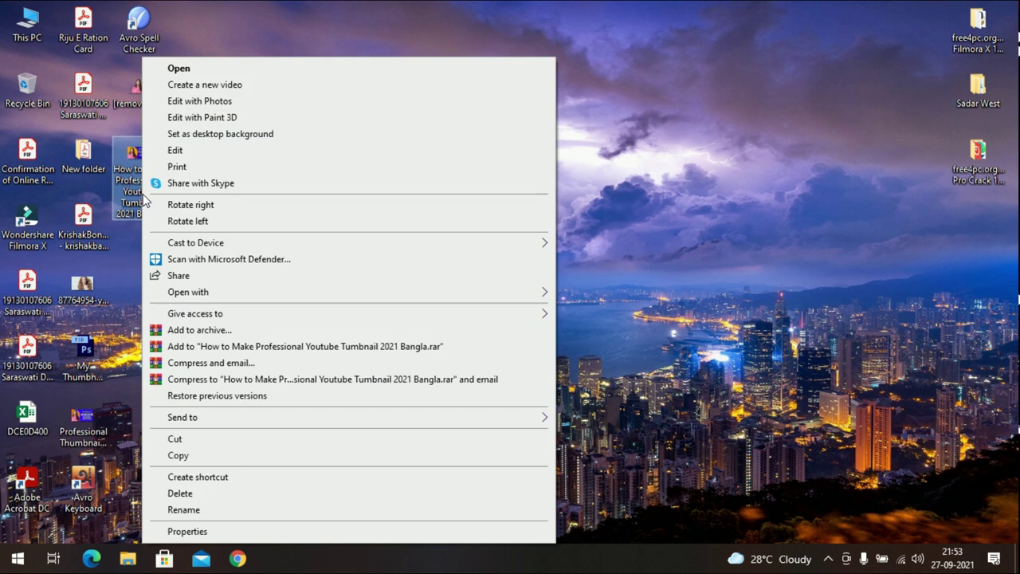
{"action": "left_click", "coordinate": [191, 530]}
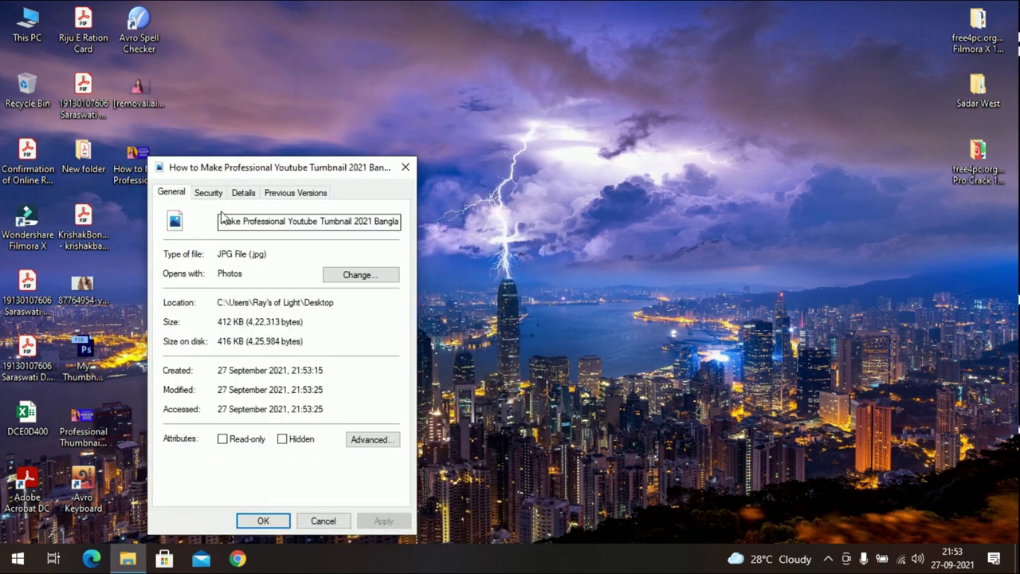
{"action": "left_click", "coordinate": [237, 194]}
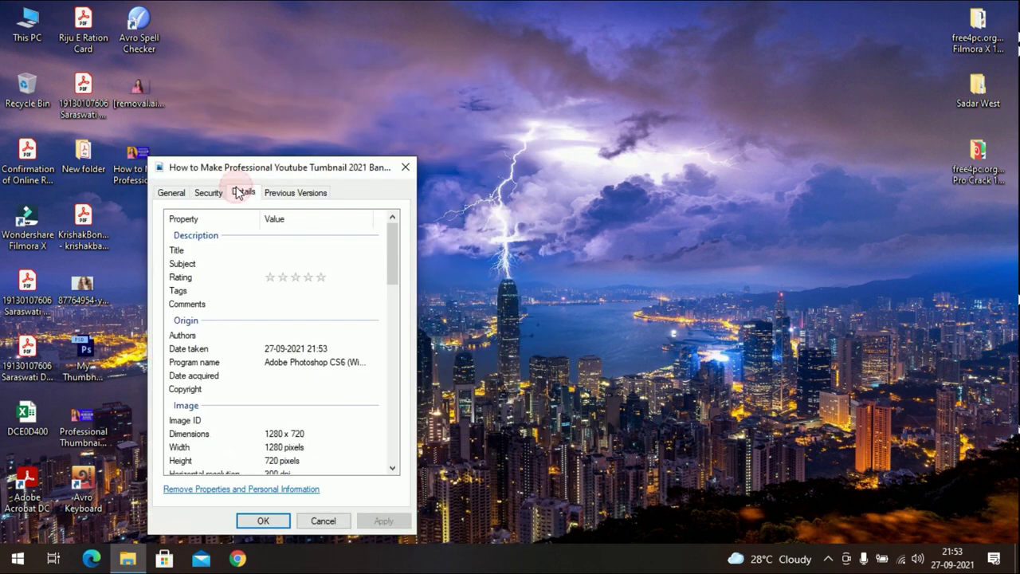
{"action": "left_click", "coordinate": [290, 253]}
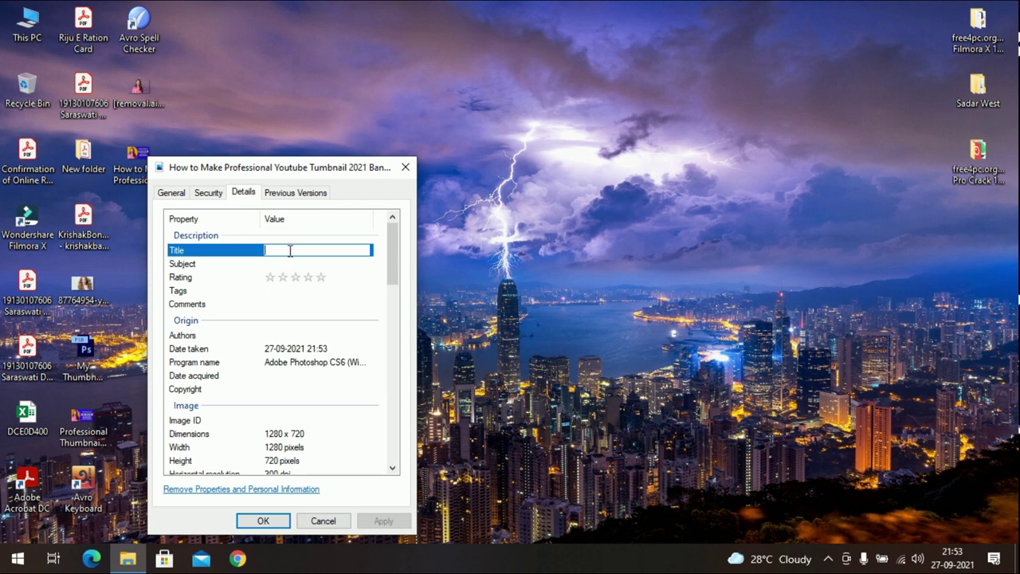
{"action": "key", "text": "ctrl+v"}
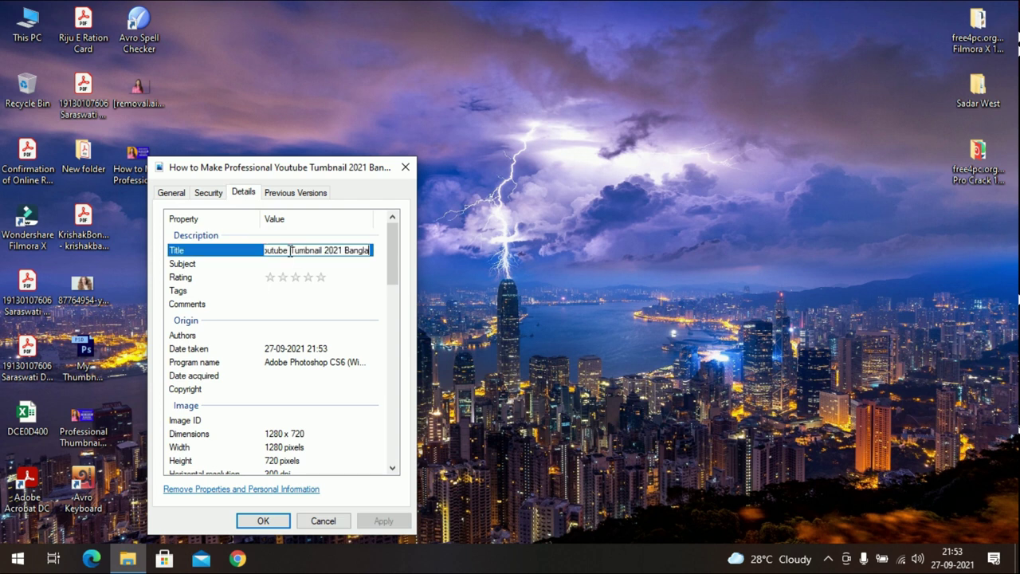
Check the Tags field and the general file information, and apply the changed properties of the exported JPG.
{"action": "left_click", "coordinate": [290, 291]}
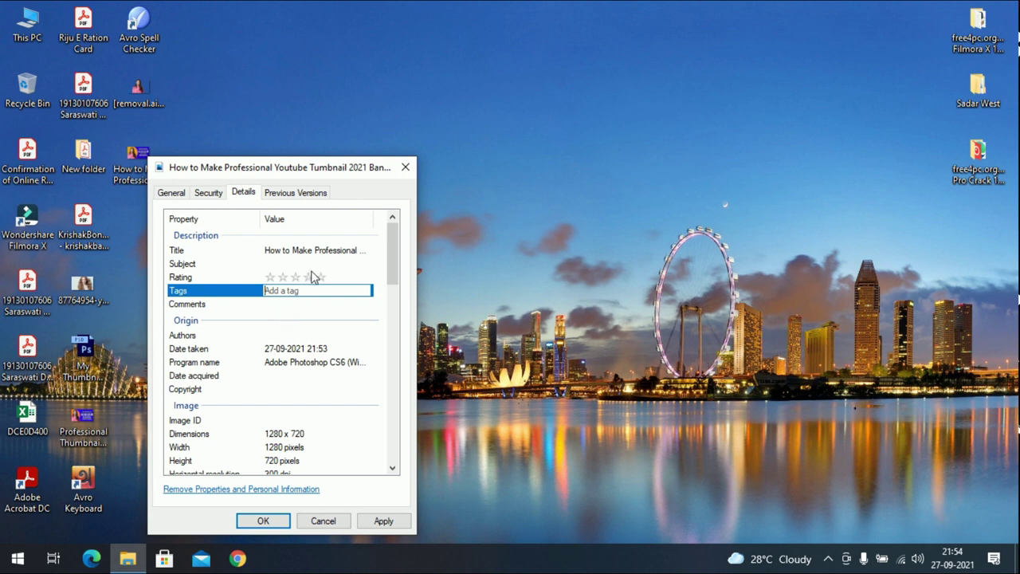
{"action": "scroll", "coordinate": [312, 277], "scroll_direction": "down", "scroll_amount": 1}
{"action": "left_click_drag", "start_coordinate": [388, 269], "coordinate": [350, 220]}
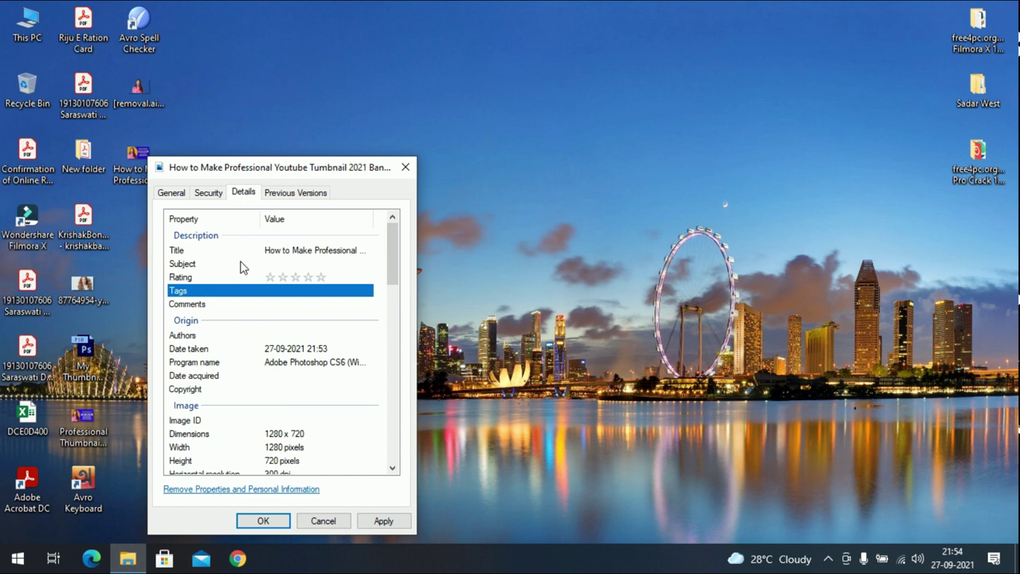
{"action": "left_click", "coordinate": [177, 192]}
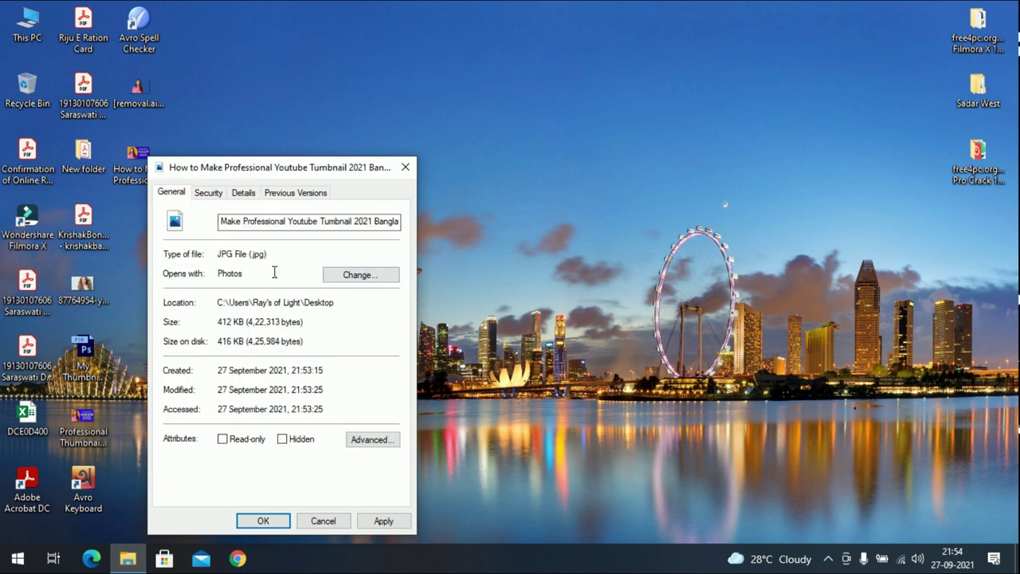
{"action": "left_click", "coordinate": [246, 192]}
{"action": "left_click", "coordinate": [384, 521]}
{"action": "left_click", "coordinate": [263, 520]}
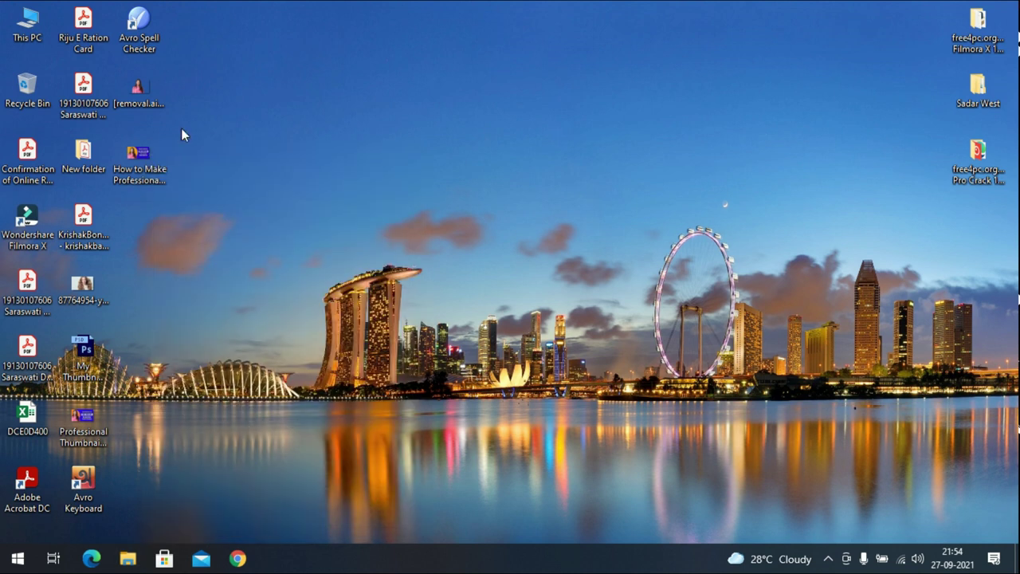
{"action": "left_click", "coordinate": [143, 164]}
{"action": "left_click", "coordinate": [265, 215]}
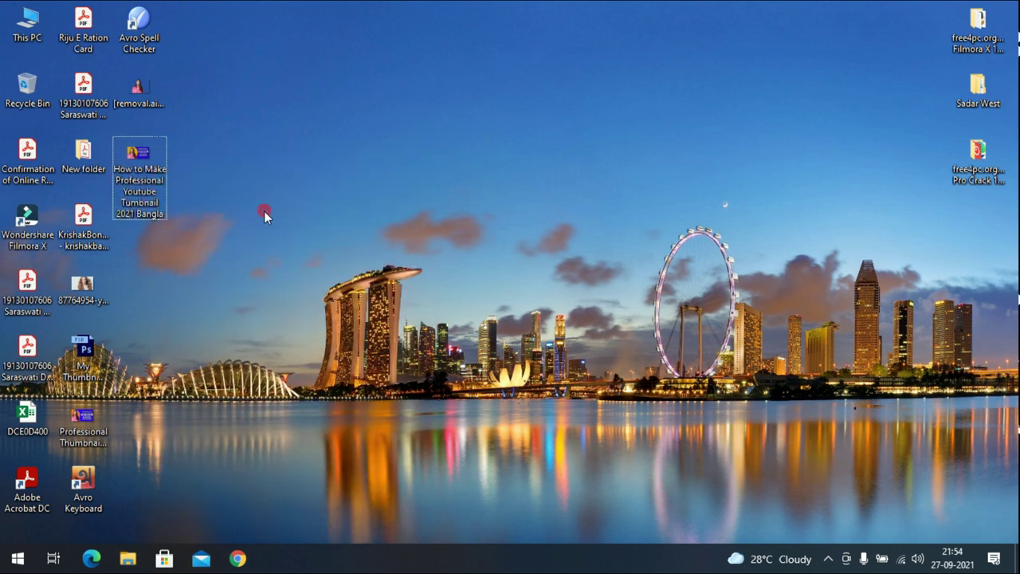
{"action": "right_click", "coordinate": [363, 130]}
{"action": "left_click", "coordinate": [401, 173]}
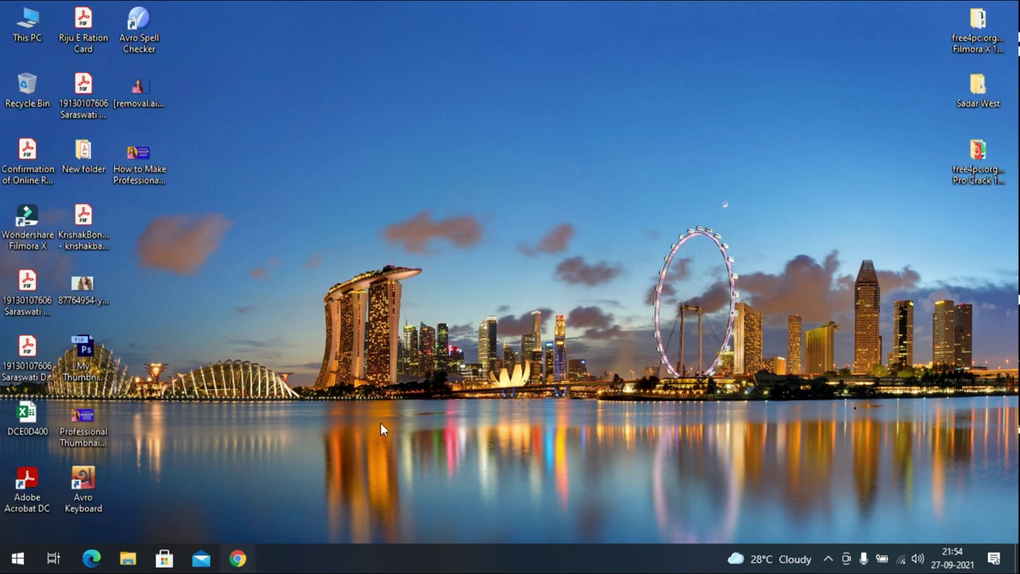
View the exported thumbnail JPG in a maximized Photos window and close it.
{"action": "left_click_drag", "start_coordinate": [389, 259], "coordinate": [145, 162]}
{"action": "double_click", "coordinate": [146, 161]}
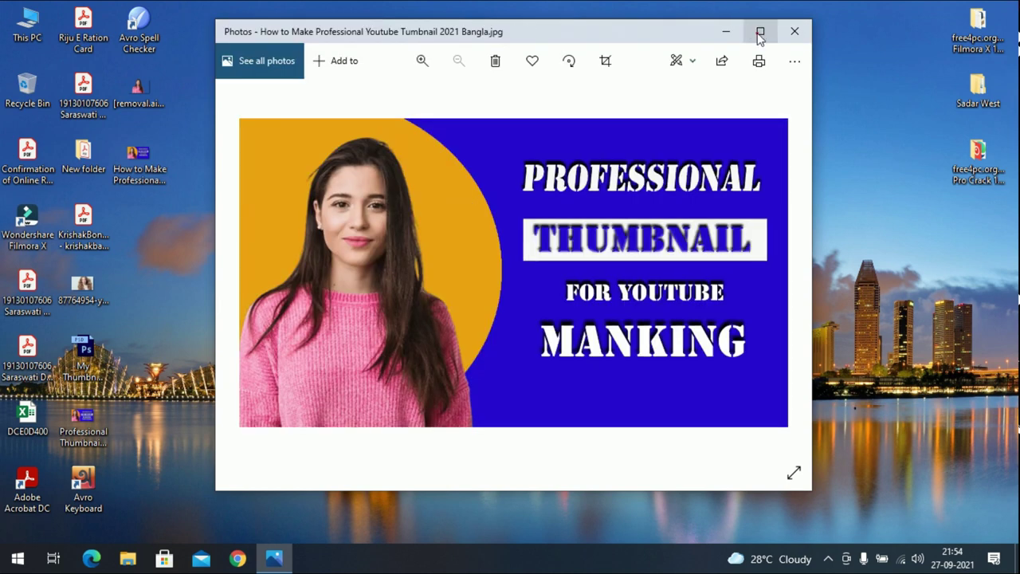
{"action": "left_click", "coordinate": [759, 32]}
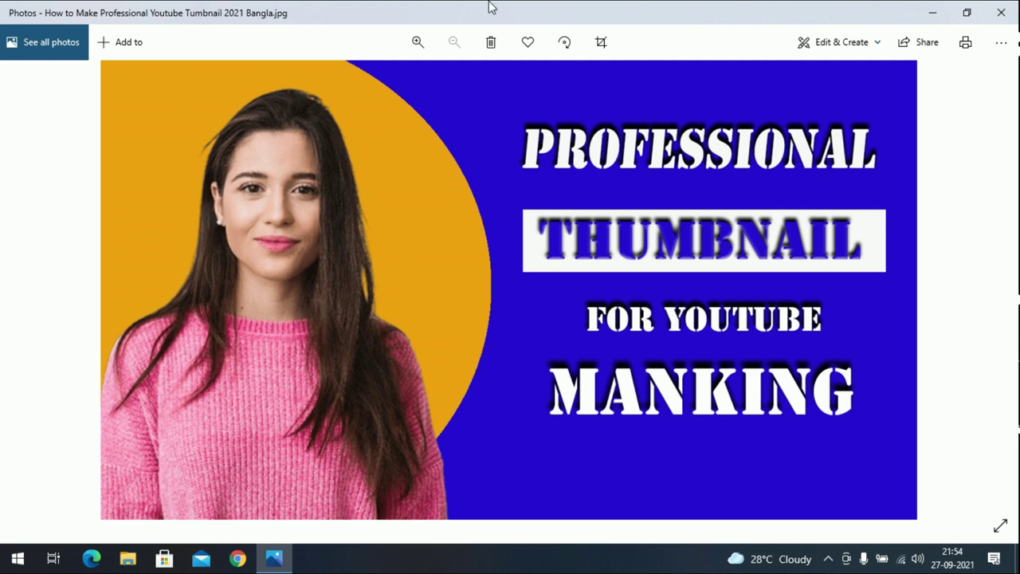
{"action": "left_click", "coordinate": [1001, 12]}
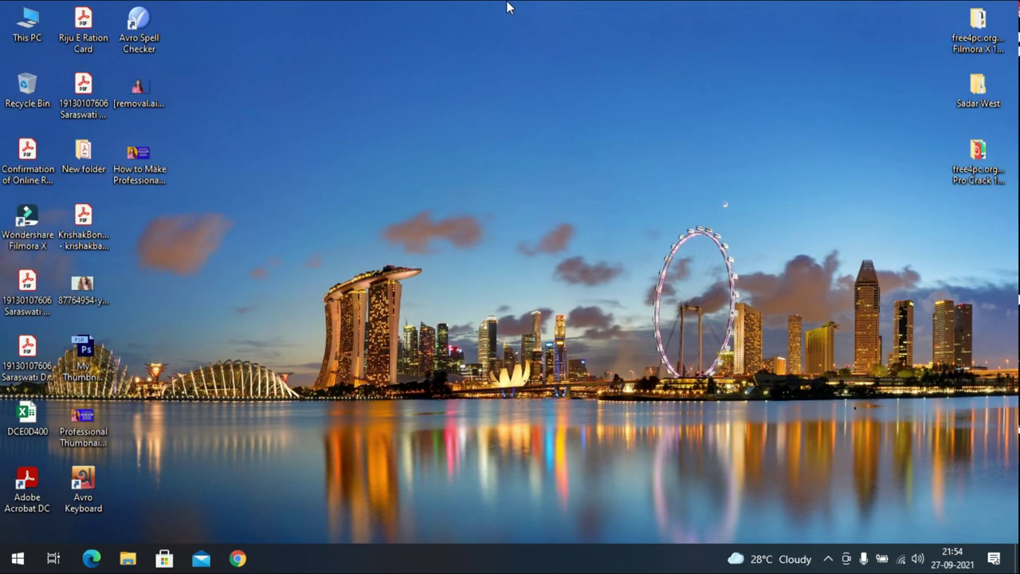